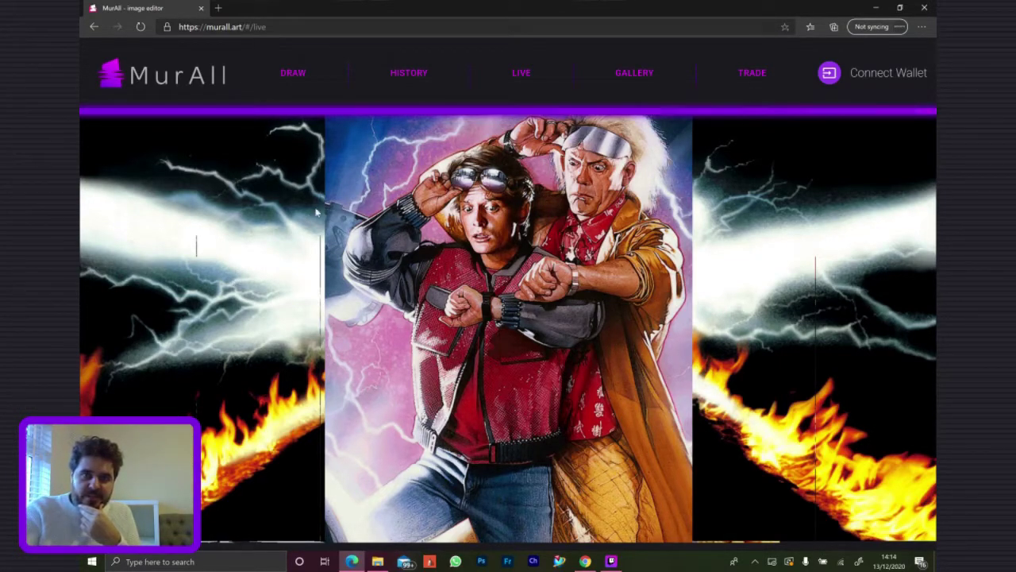
Open the drawing editor, and switch to the Chrome window where the mural is loaded
click(294, 79)
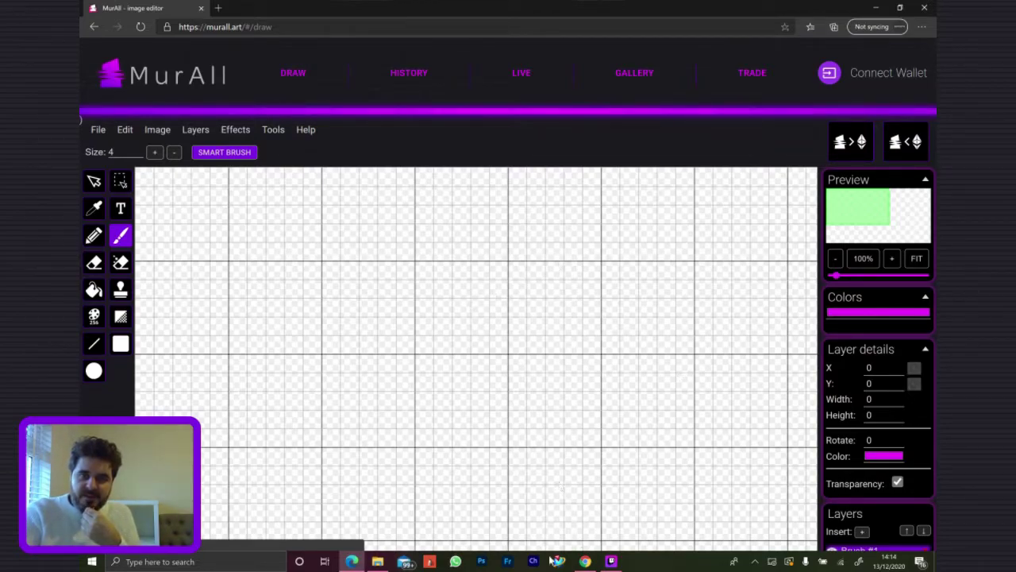
click(585, 562)
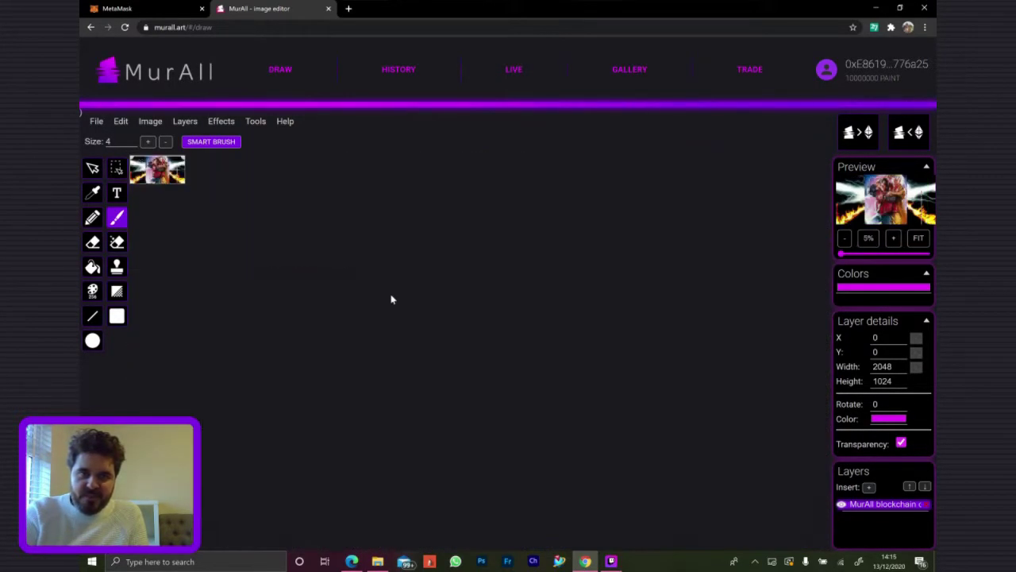
Paint a magenta freehand loop over the mural's upper-left lightning area with the size 4 brush
scroll(391, 299, up, 1)
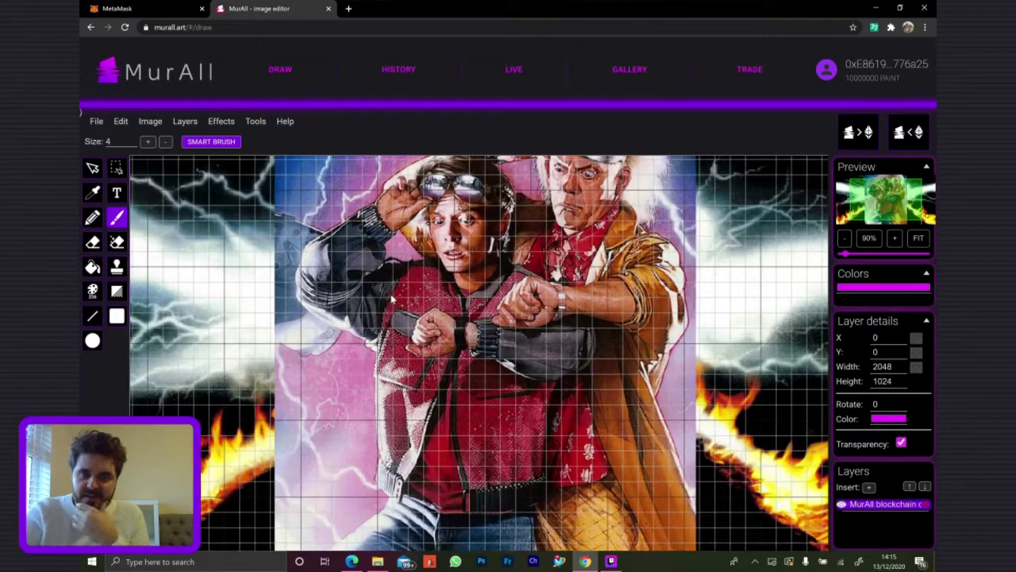
drag(890, 213, 877, 208)
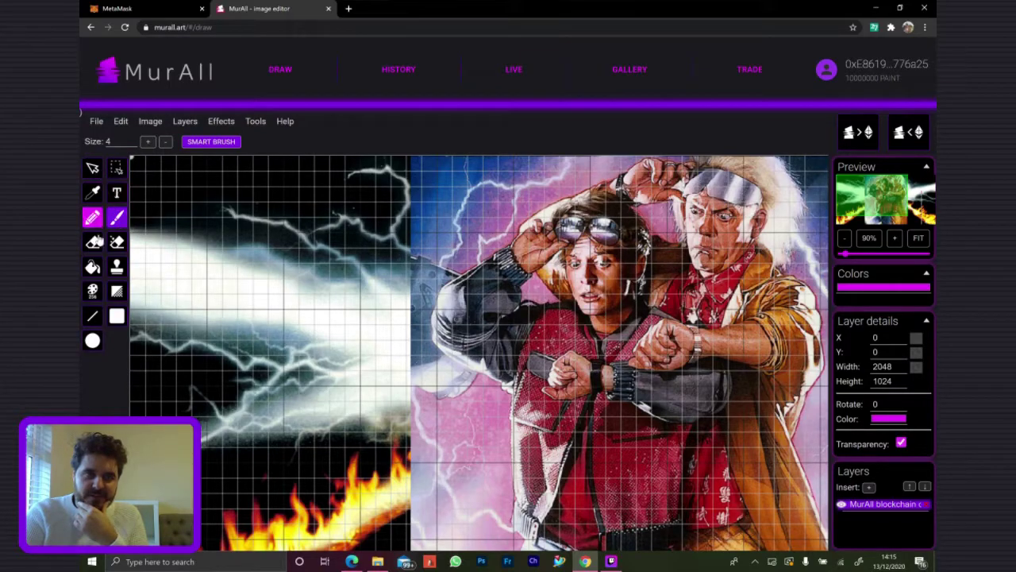
mouse_move(166, 258)
mouse_down()
mouse_move(264, 273)
mouse_move(282, 209)
mouse_up()
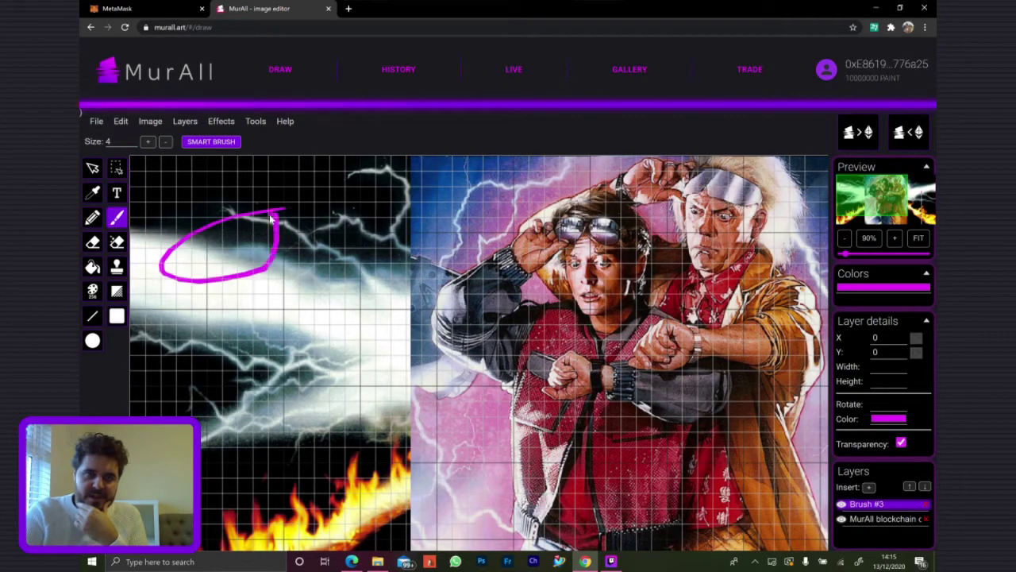
Rasterize the brush layer and erase the loop's upper part with the size 30 eraser, and delete that layer
click(92, 242)
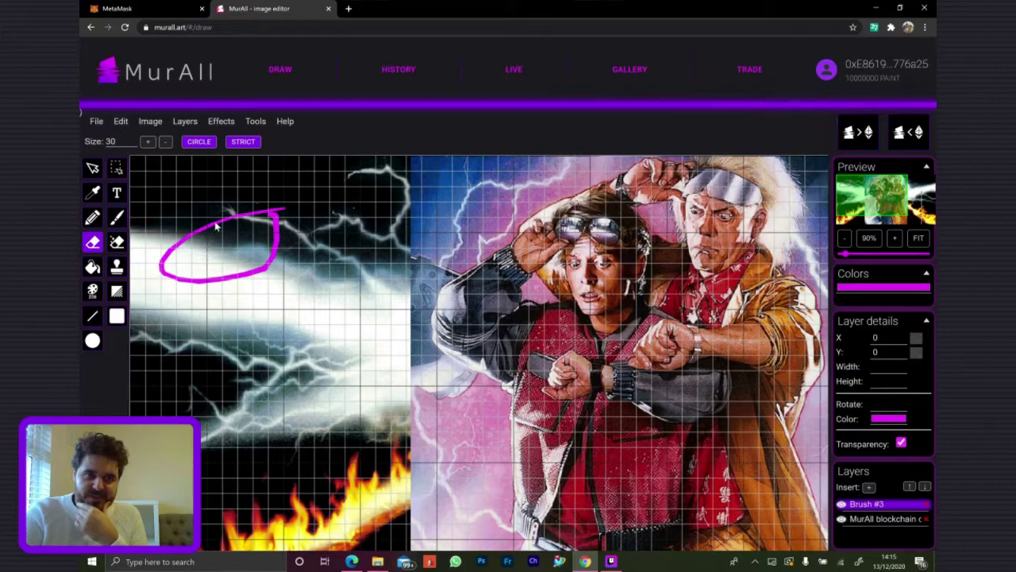
click(216, 227)
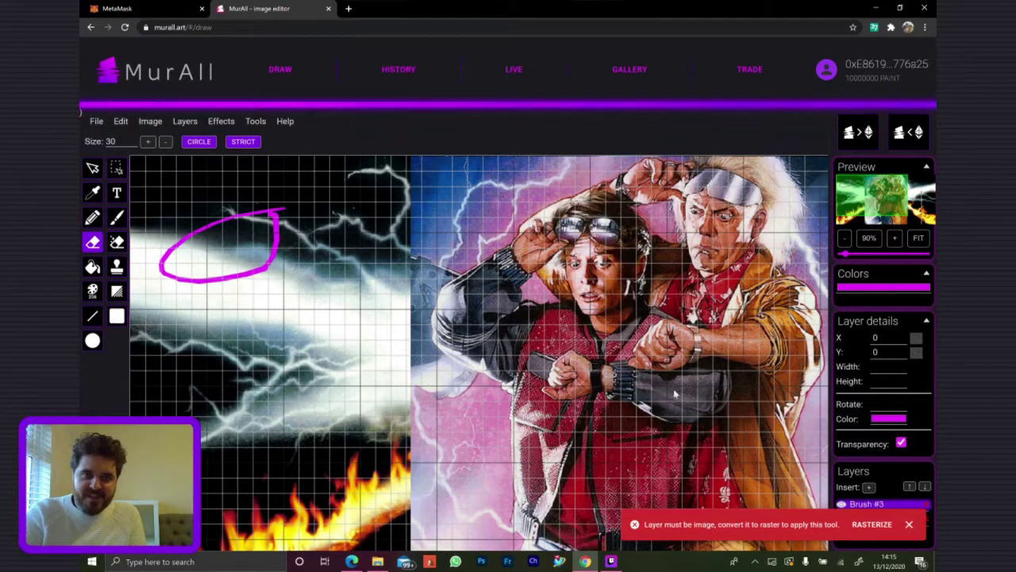
click(865, 524)
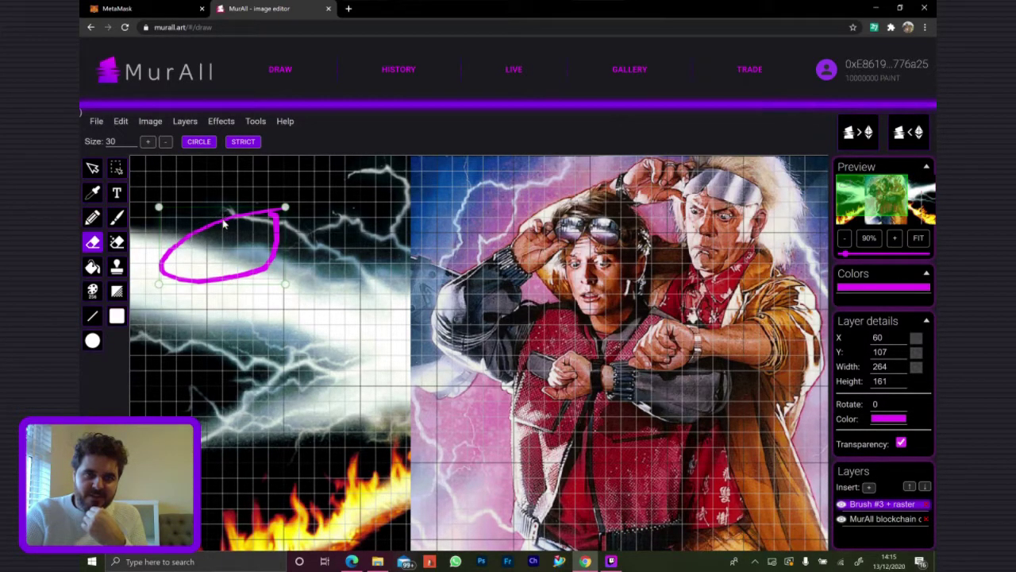
mouse_move(278, 213)
mouse_down()
mouse_move(276, 231)
mouse_move(250, 240)
mouse_move(202, 236)
mouse_up()
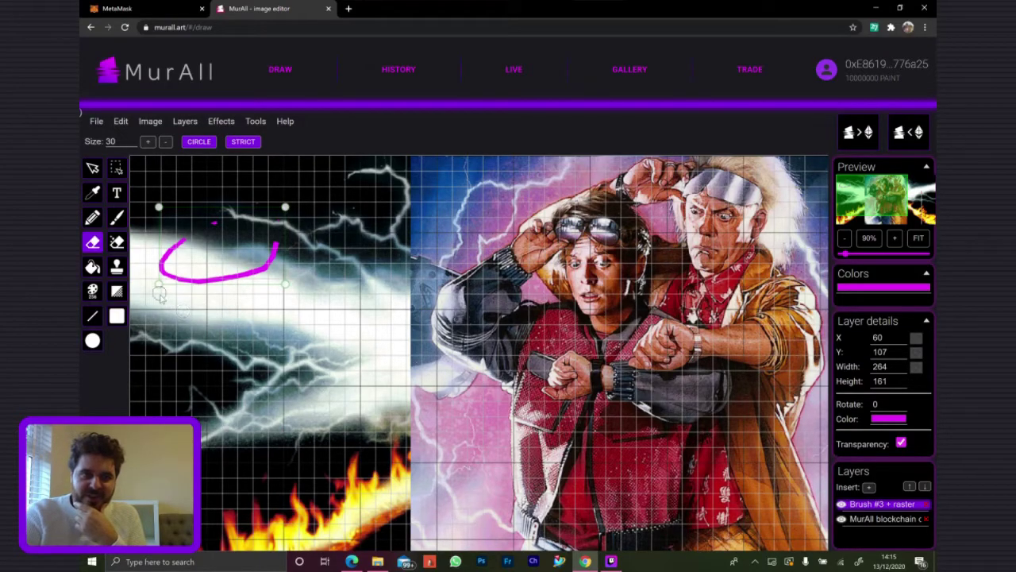
click(925, 506)
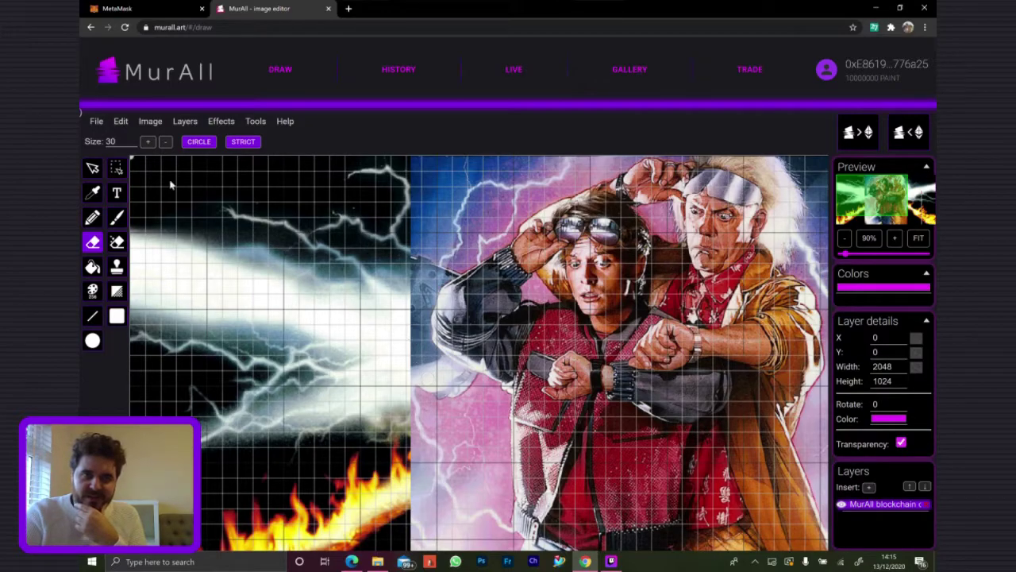
Import the tiger image as a new layer from the Desktop's Murall Demo folder
click(96, 126)
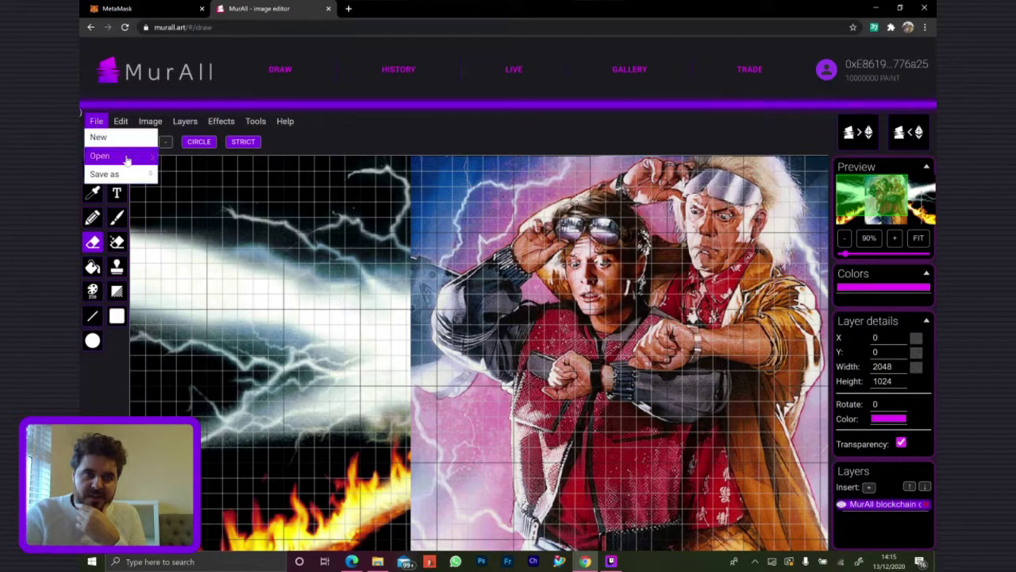
mouse_move(126, 161)
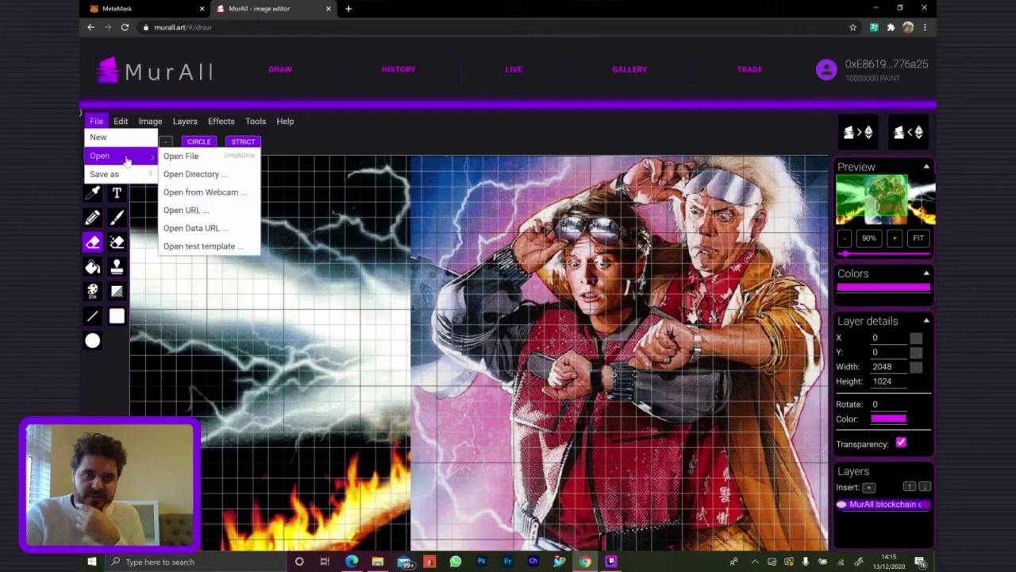
click(179, 156)
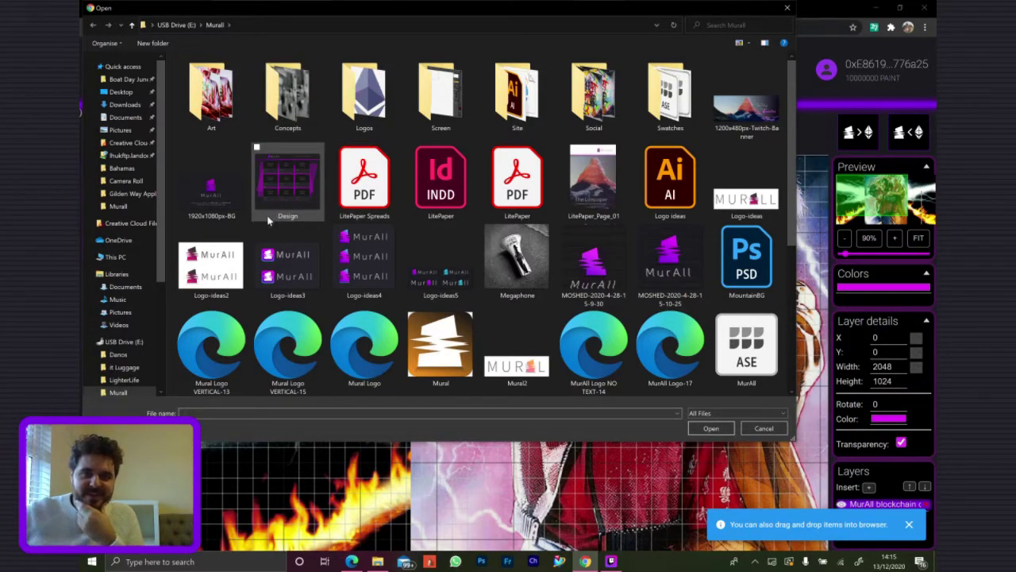
click(121, 92)
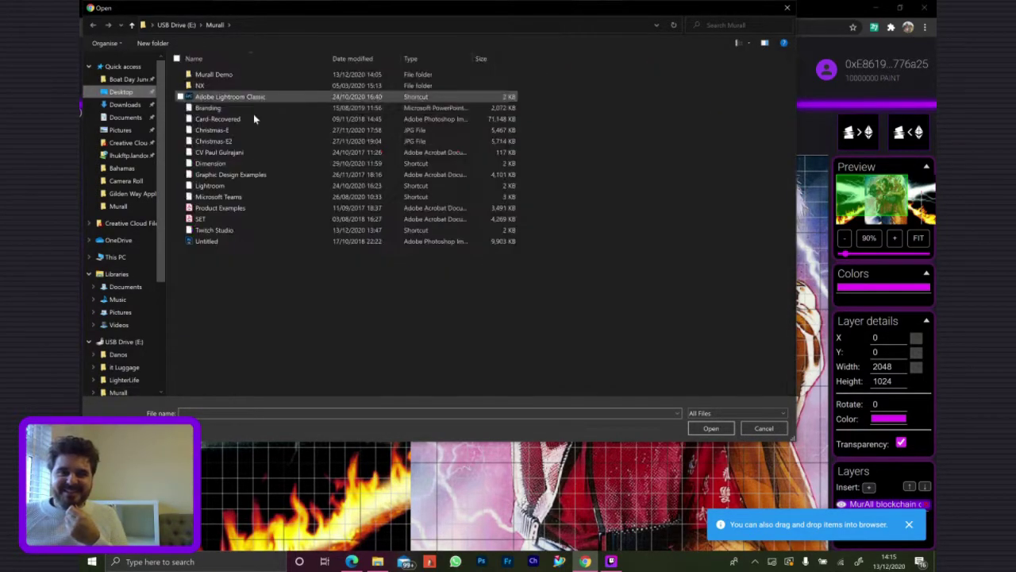
double_click(219, 74)
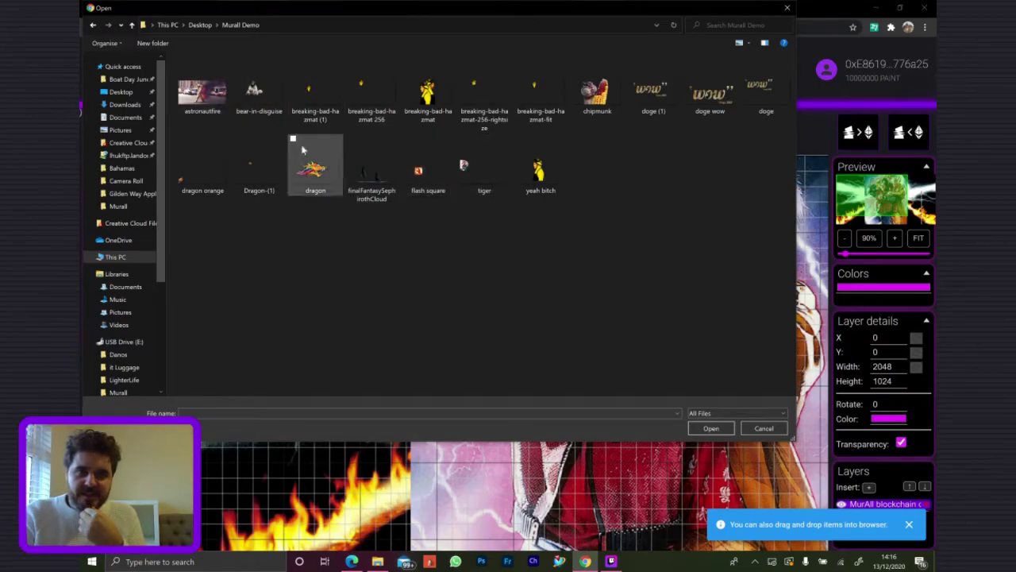
click(475, 186)
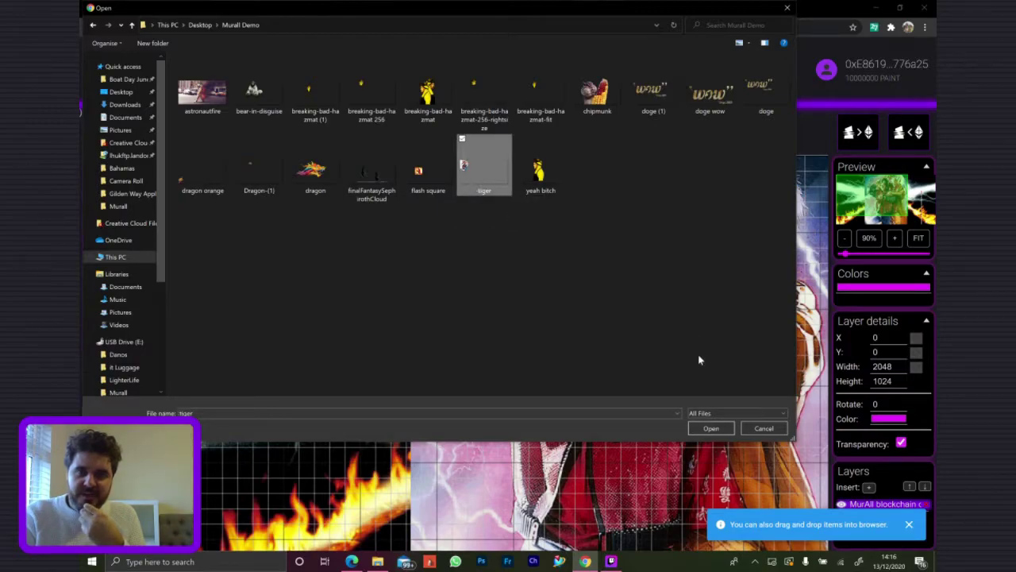
click(702, 429)
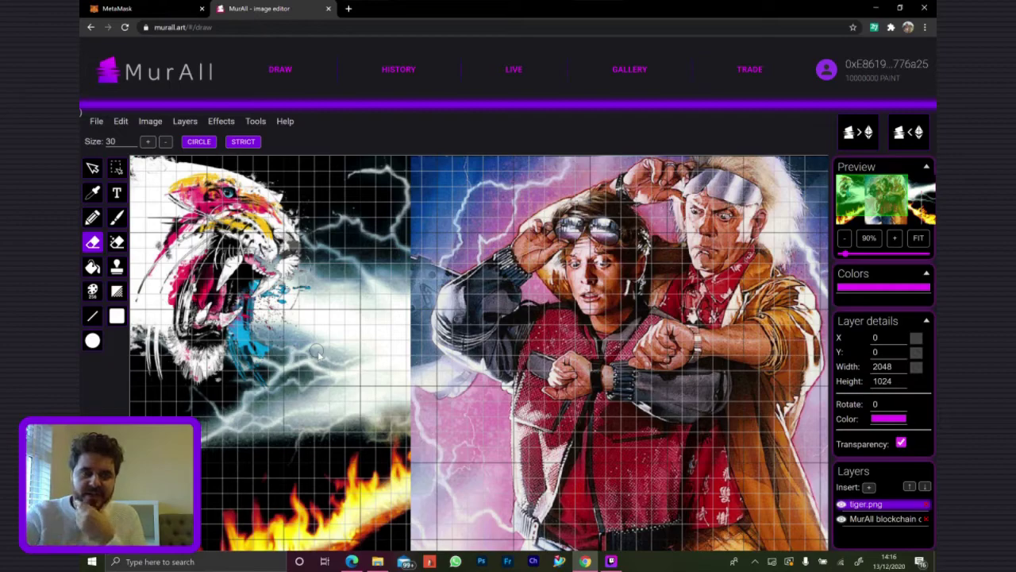
Convert the tiger layer to 256 color depth with FloydSteinberg dithering and Serpentine enabled
click(93, 291)
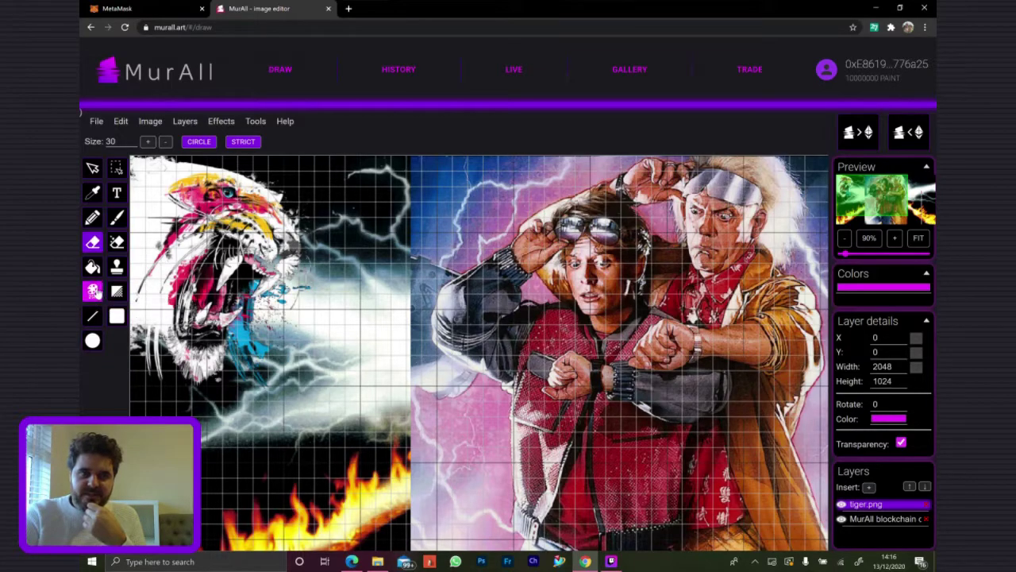
click(93, 291)
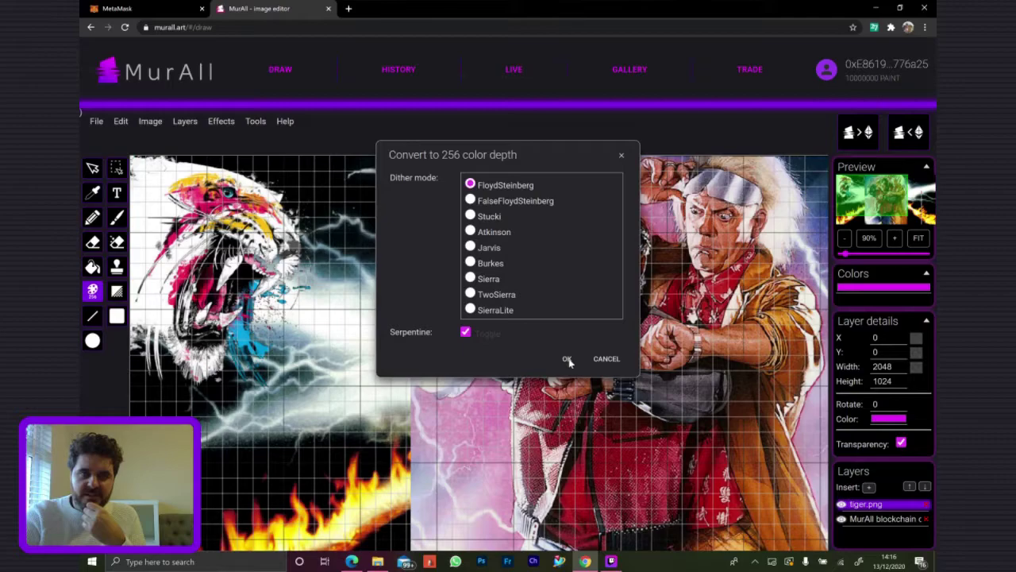
click(567, 359)
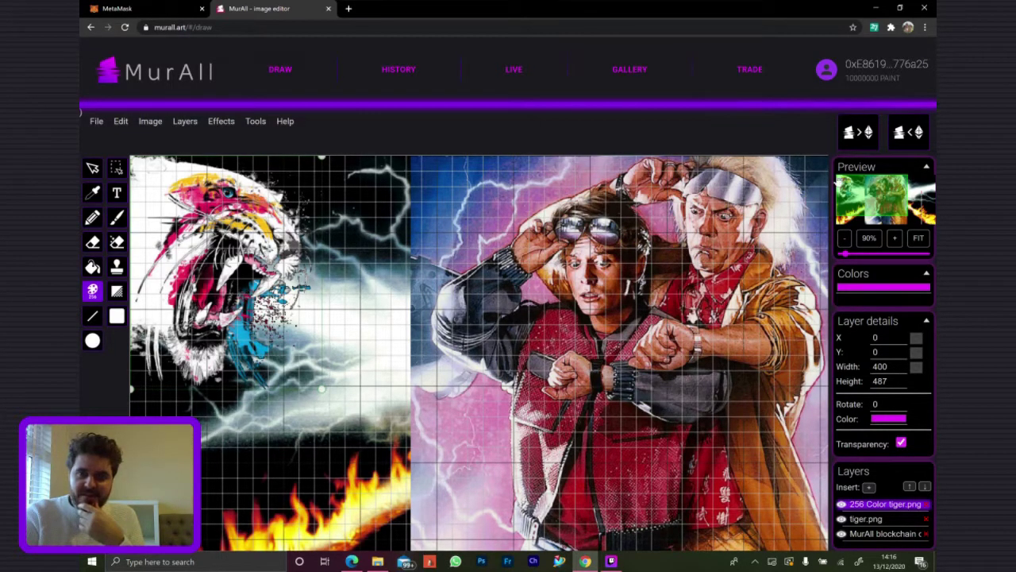
Start publishing the drawing to the blockchain, and cancel the request to spend PAINT
click(854, 137)
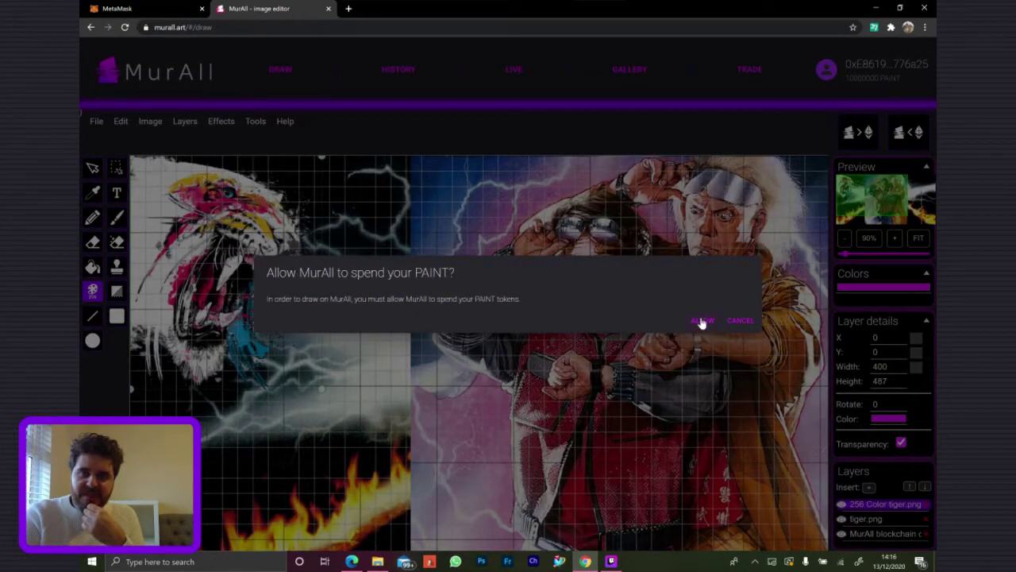
click(740, 321)
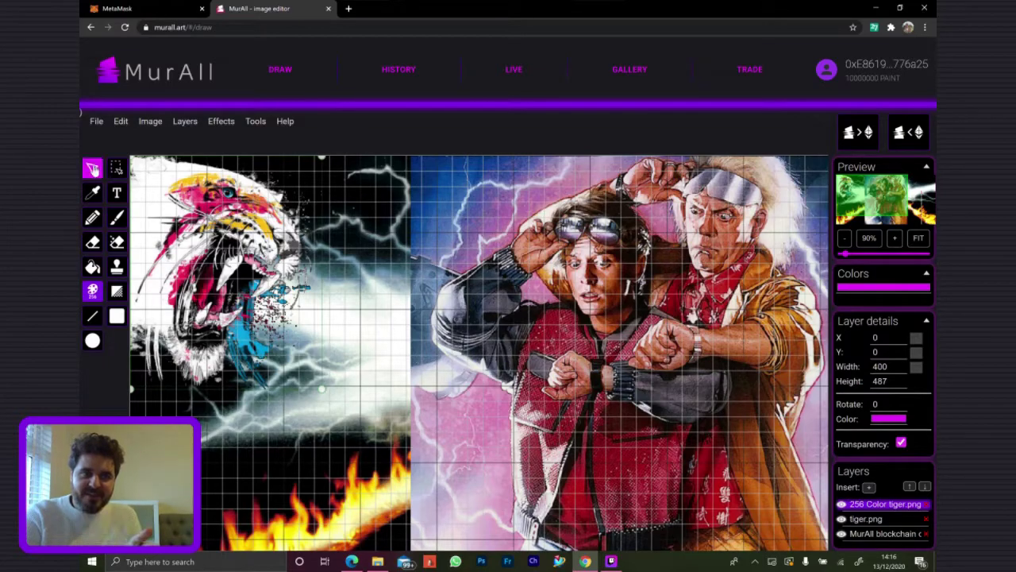
Move the 256-color tiger layer onto the left part of the central poster, to about X 579, Y 130
click(92, 168)
drag(200, 224, 403, 273)
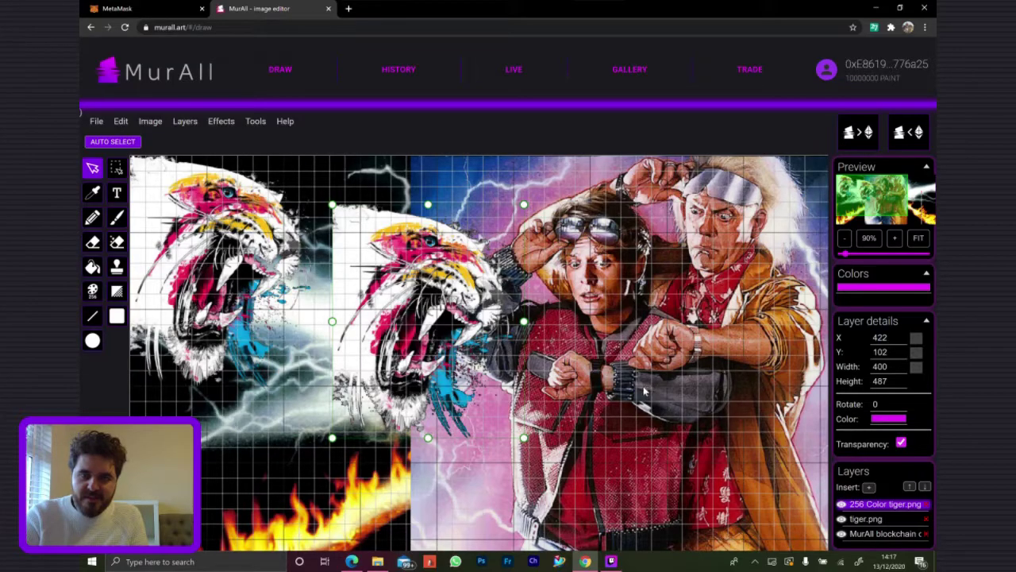
scroll(644, 389, down, 5)
scroll(643, 389, up, 3)
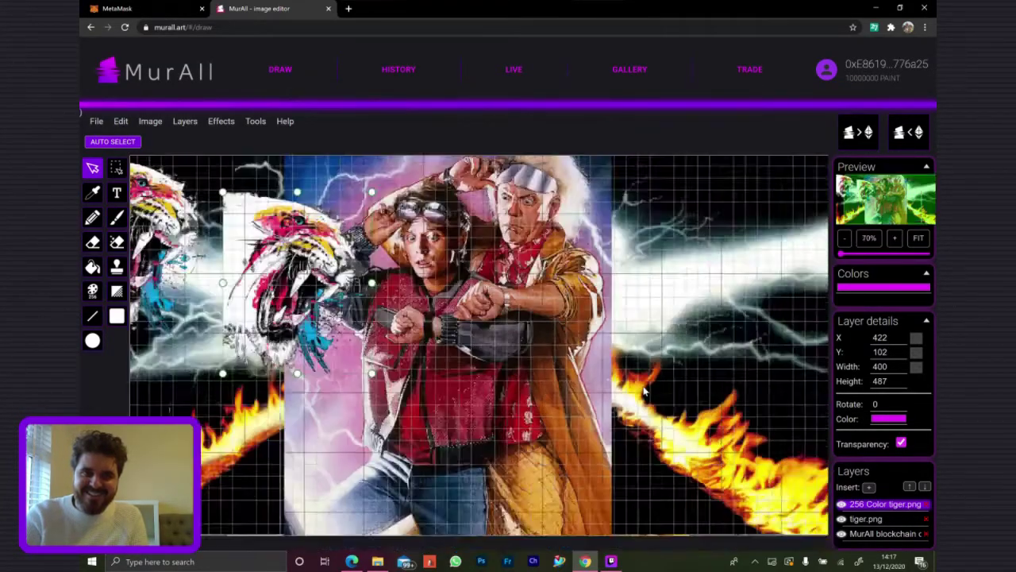
scroll(643, 389, up, 3)
drag(643, 389, 738, 360)
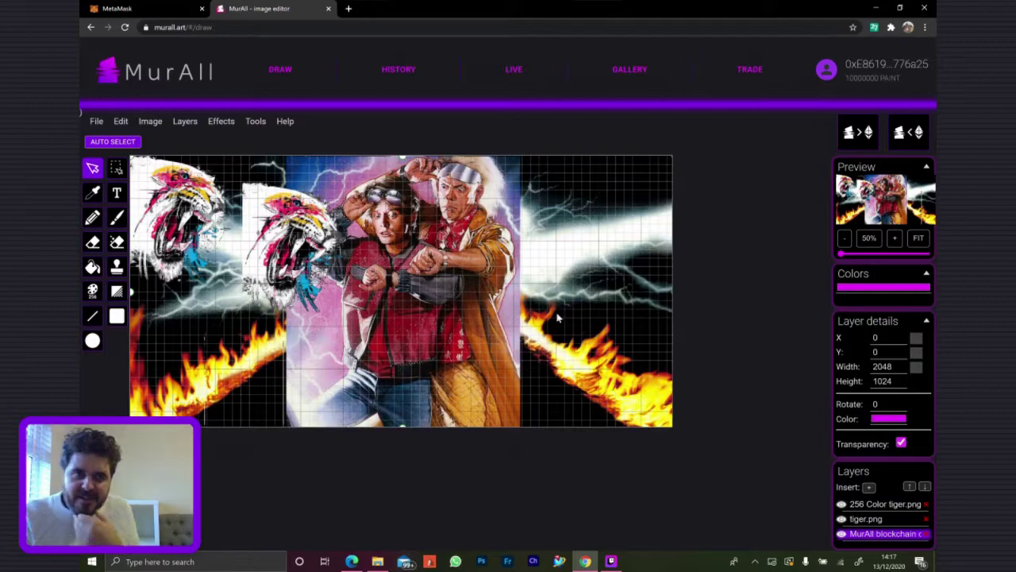
click(864, 520)
click(872, 505)
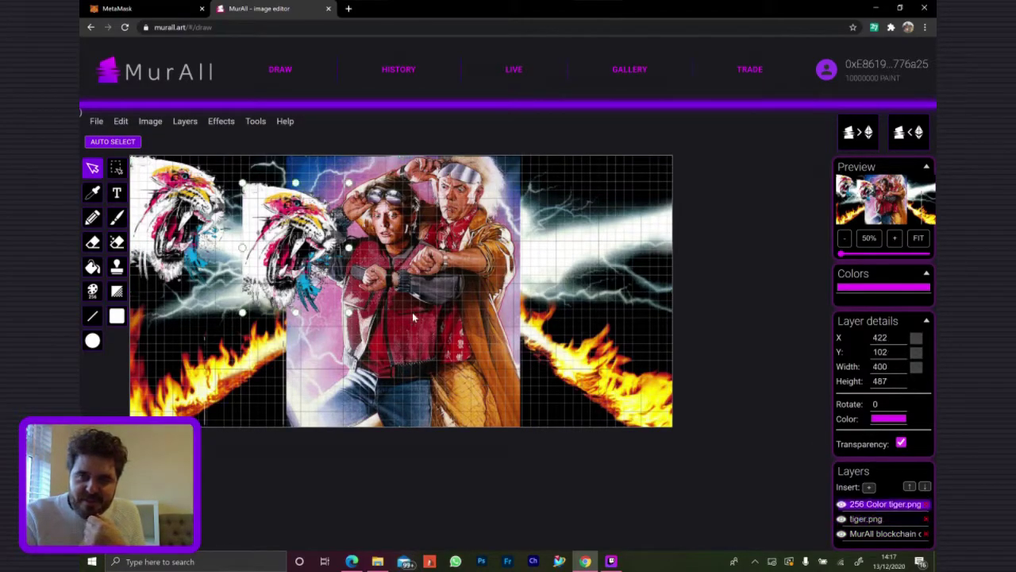
drag(302, 238, 344, 244)
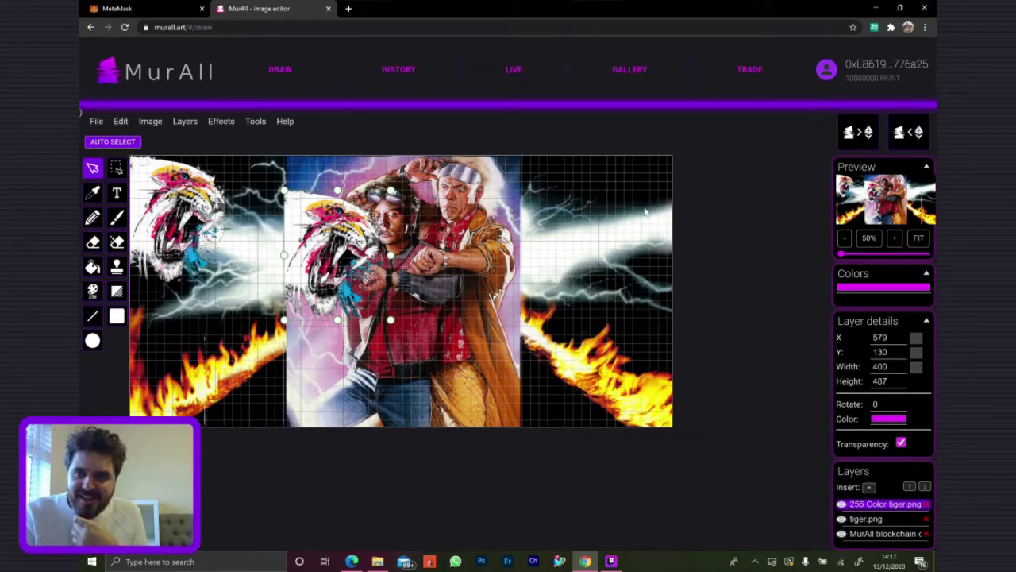
Start publishing the drawing, allow PAINT spending, and review the full transaction details in the MetaMask request
click(851, 135)
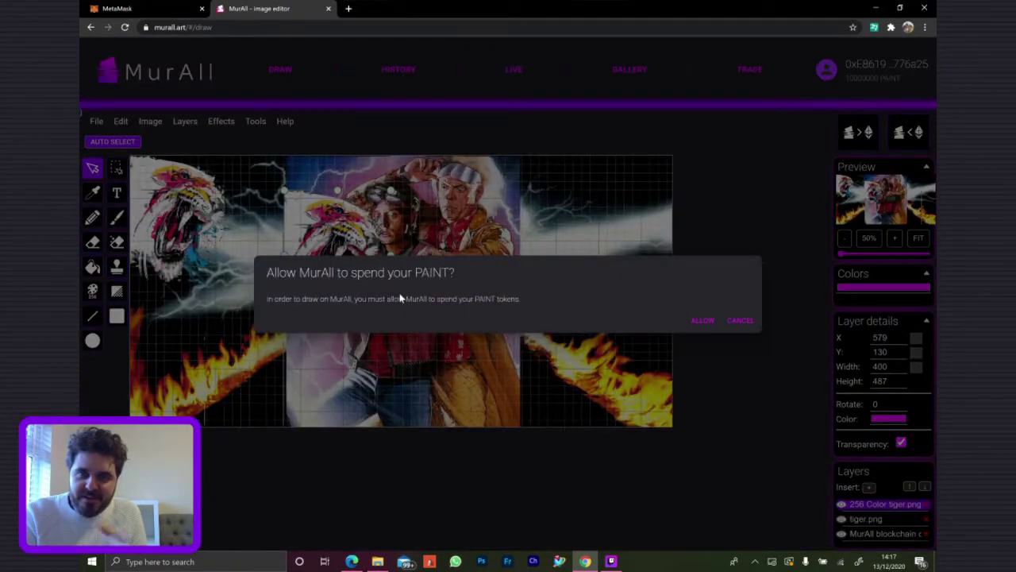
click(704, 320)
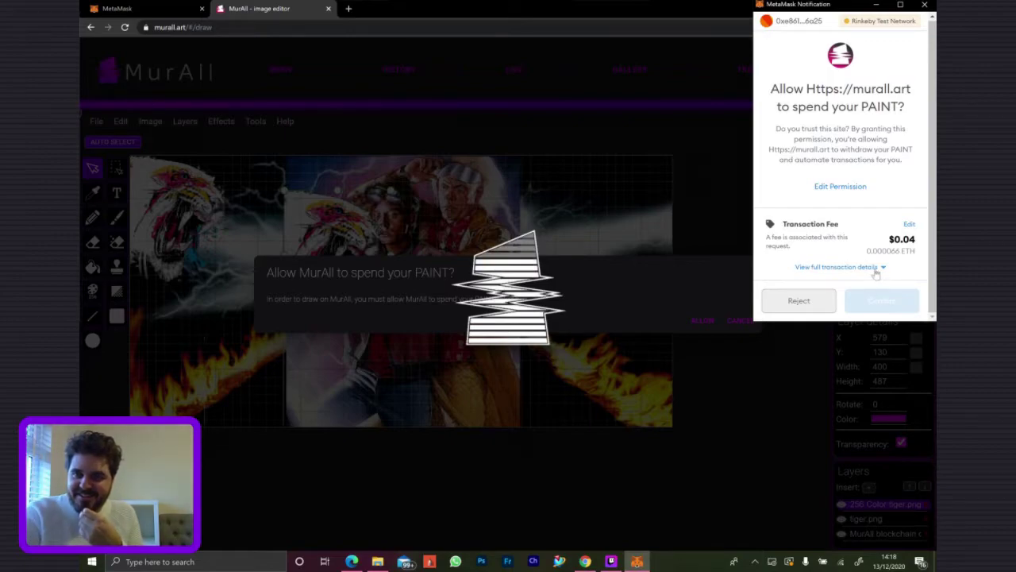
click(876, 270)
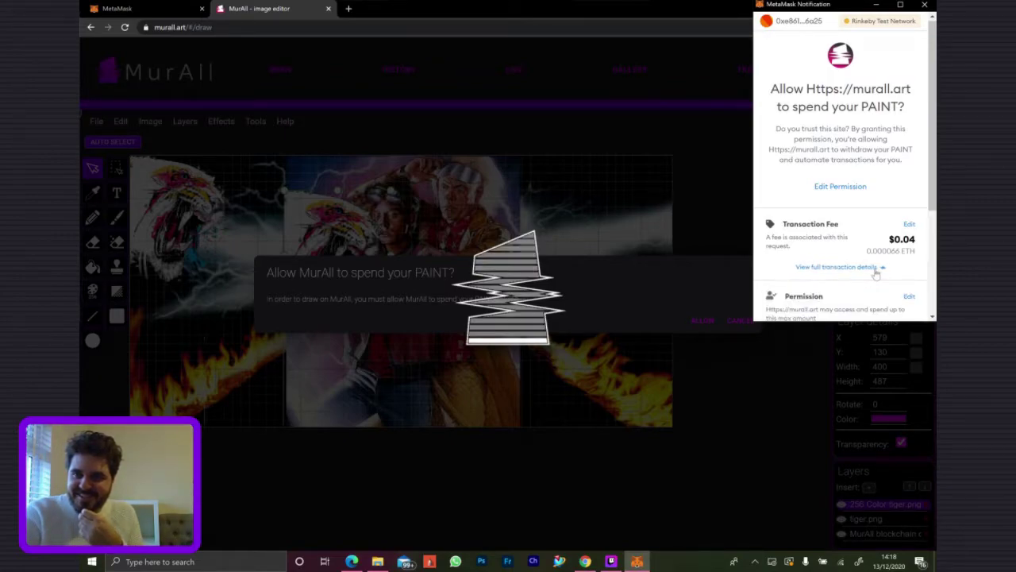
scroll(877, 273, down, 2)
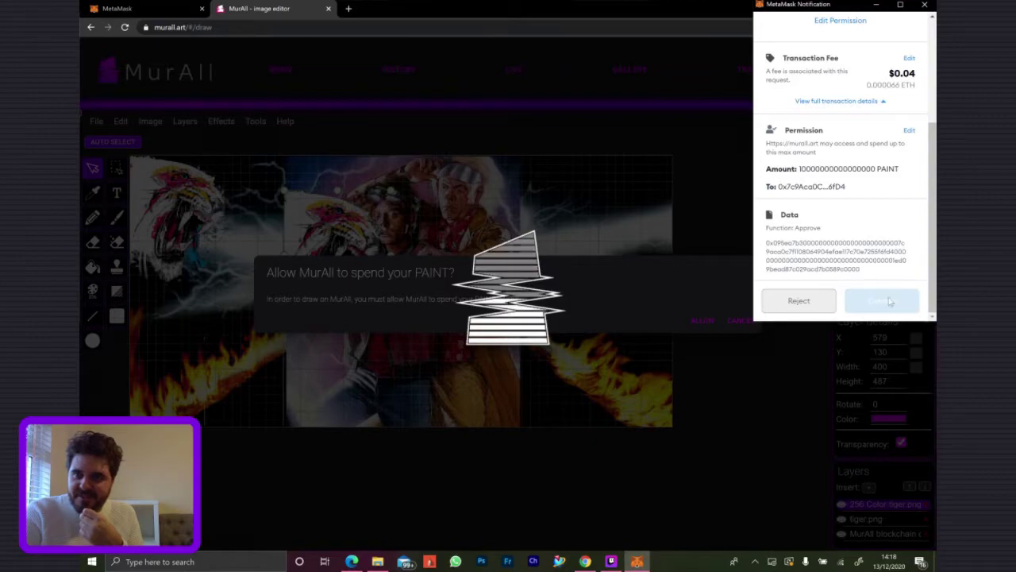
Request the PAINT allowance again, inspect the Fast gas fee option without saving, and reject the MetaMask transaction
click(703, 321)
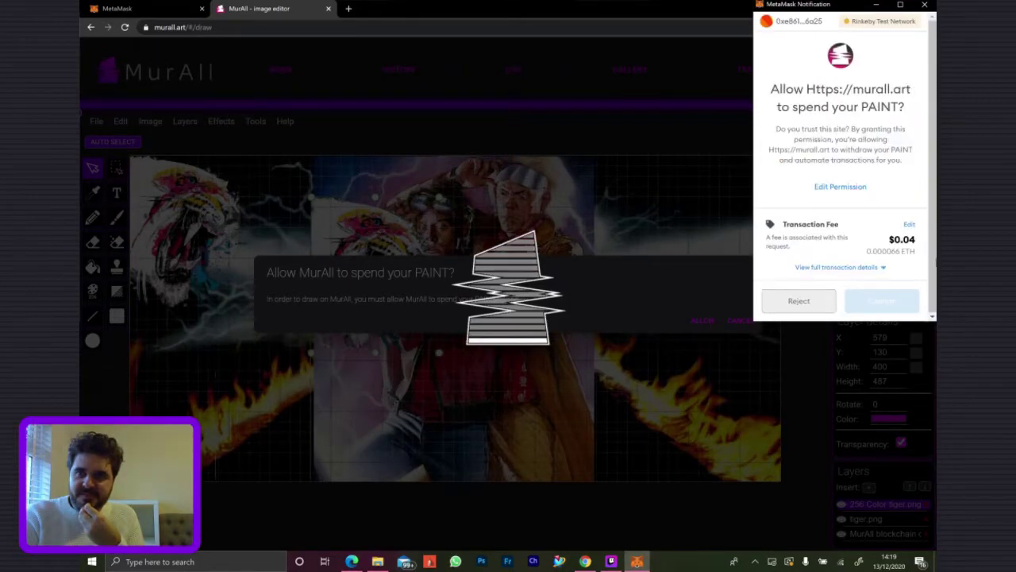
click(909, 223)
click(903, 136)
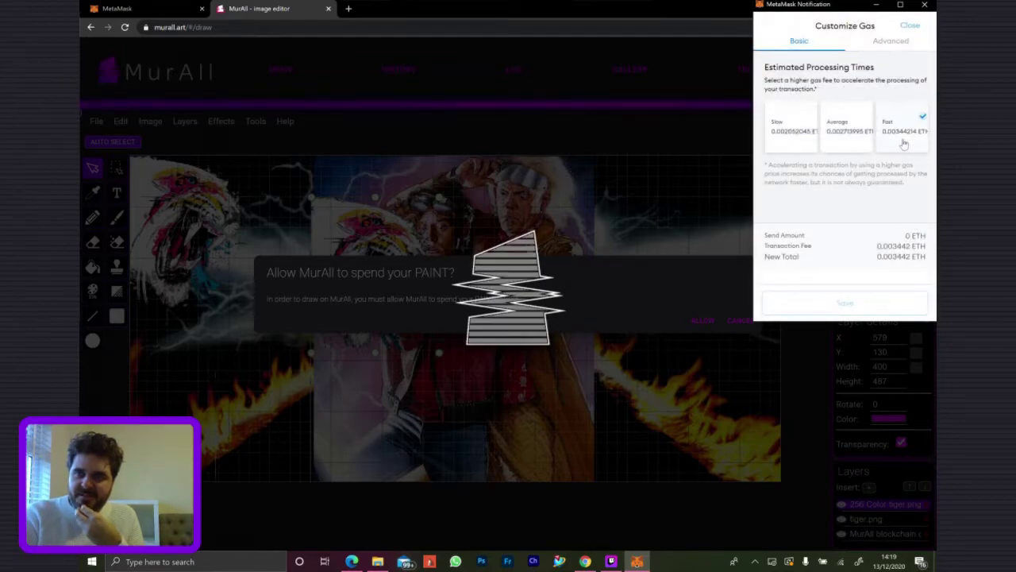
click(912, 26)
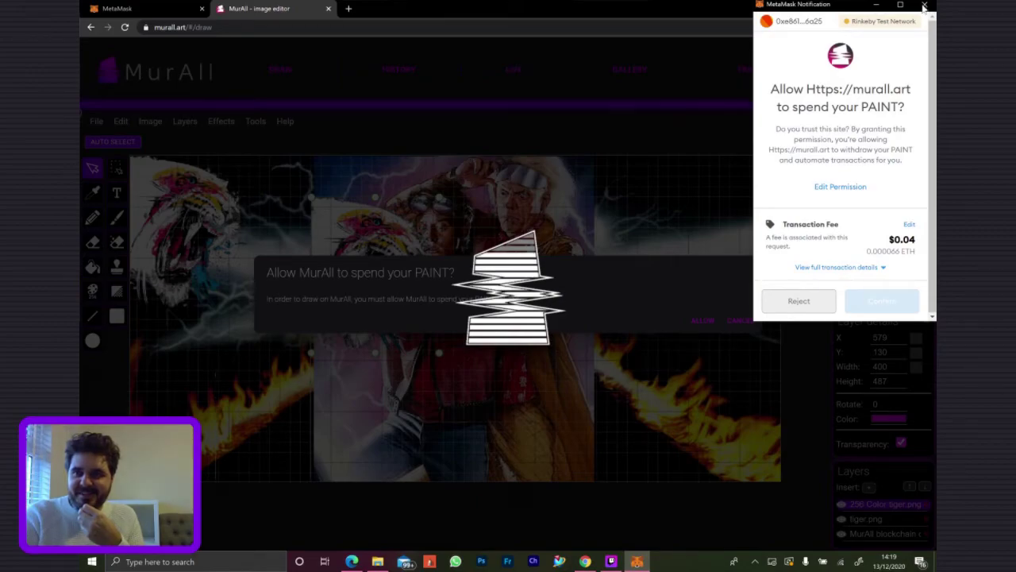
click(799, 300)
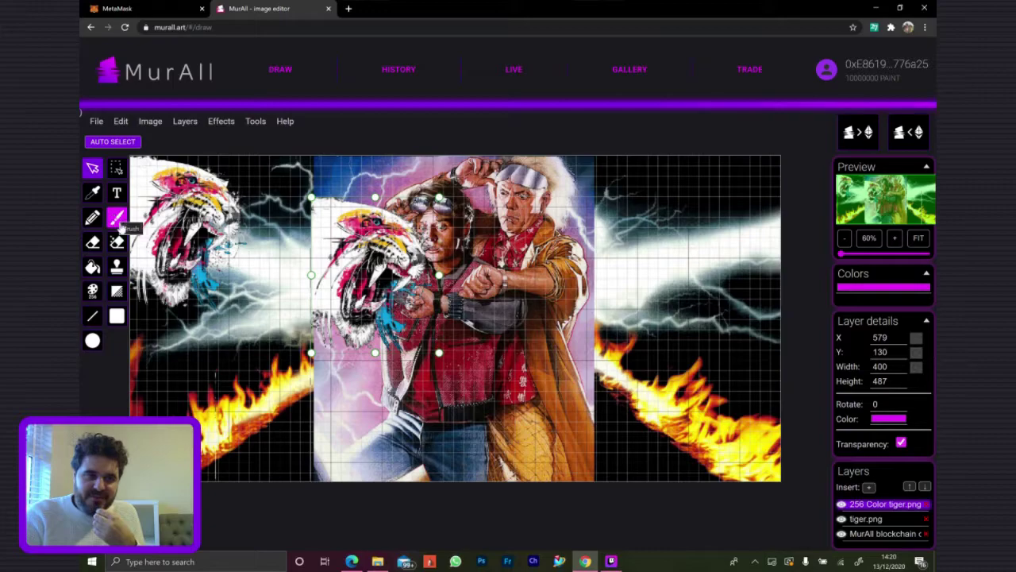
click(93, 219)
click(94, 220)
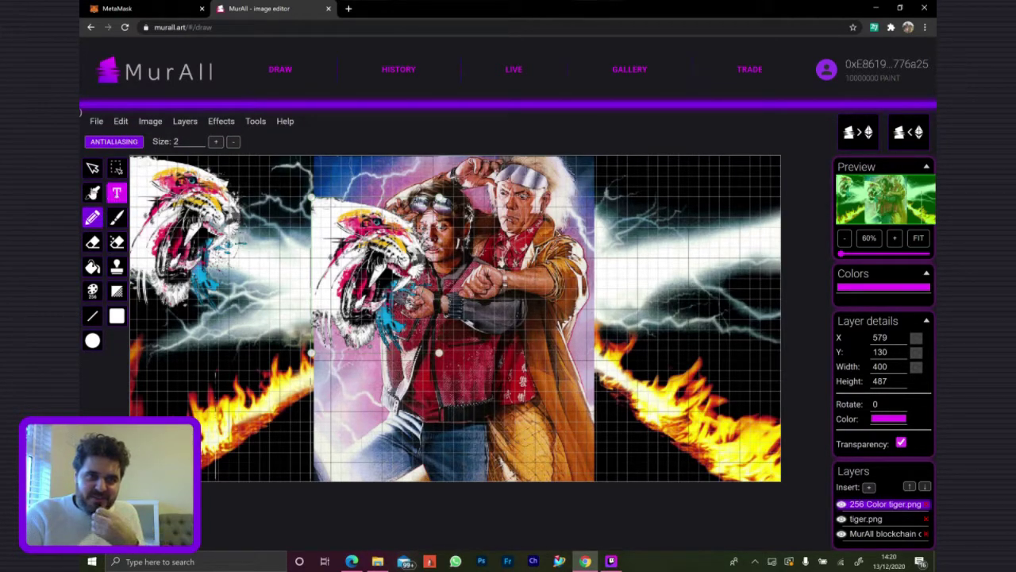
click(93, 192)
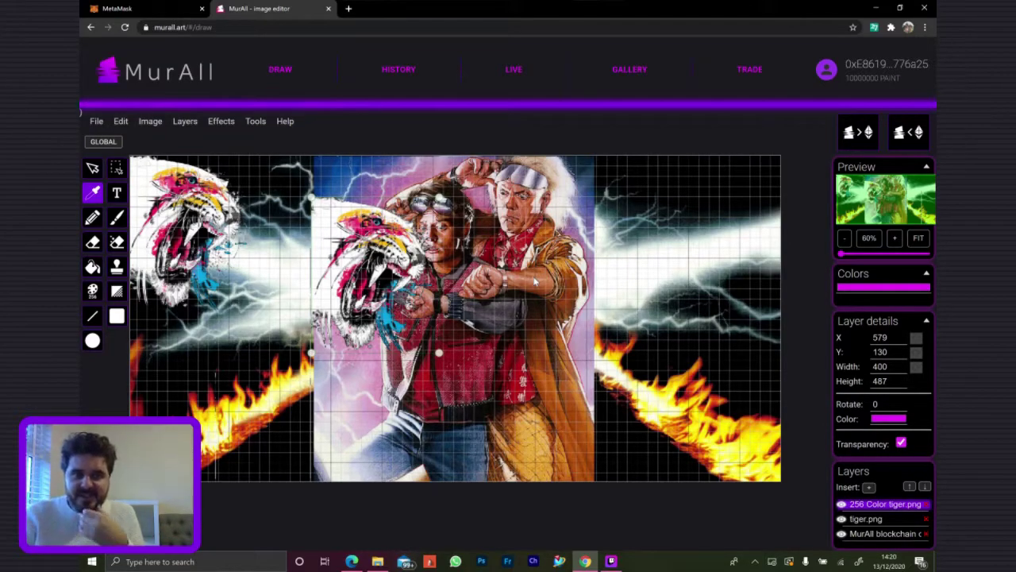
Add a text layer reading "hello" between the left tiger and the central poster, at about X 351, Y 410
click(118, 195)
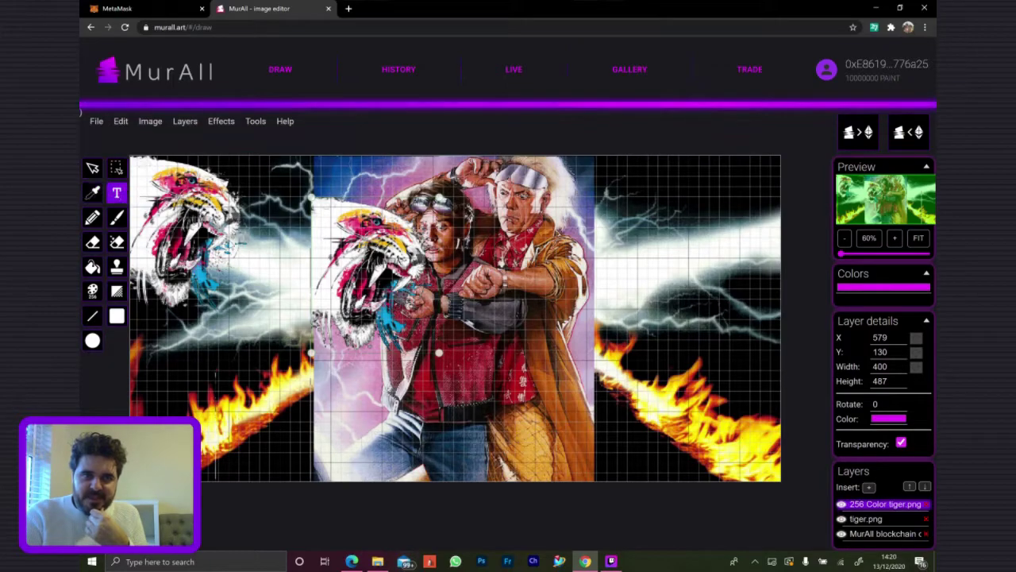
click(241, 292)
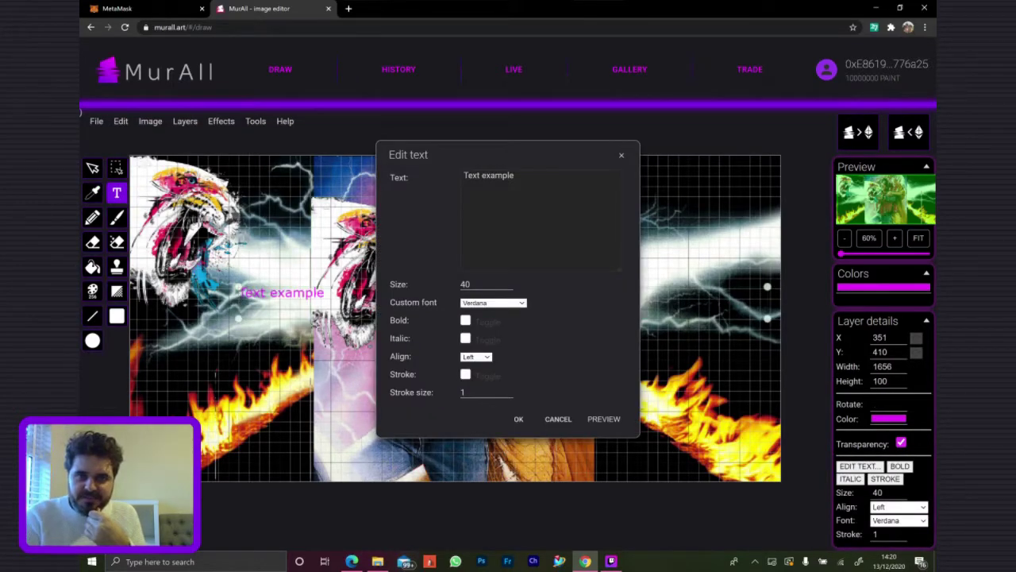
text(hello)
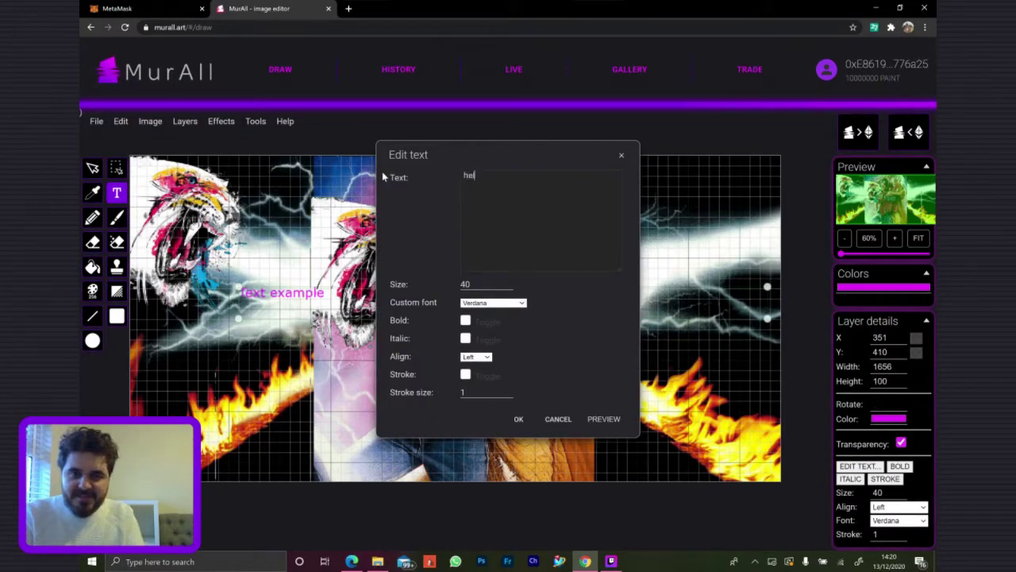
click(520, 419)
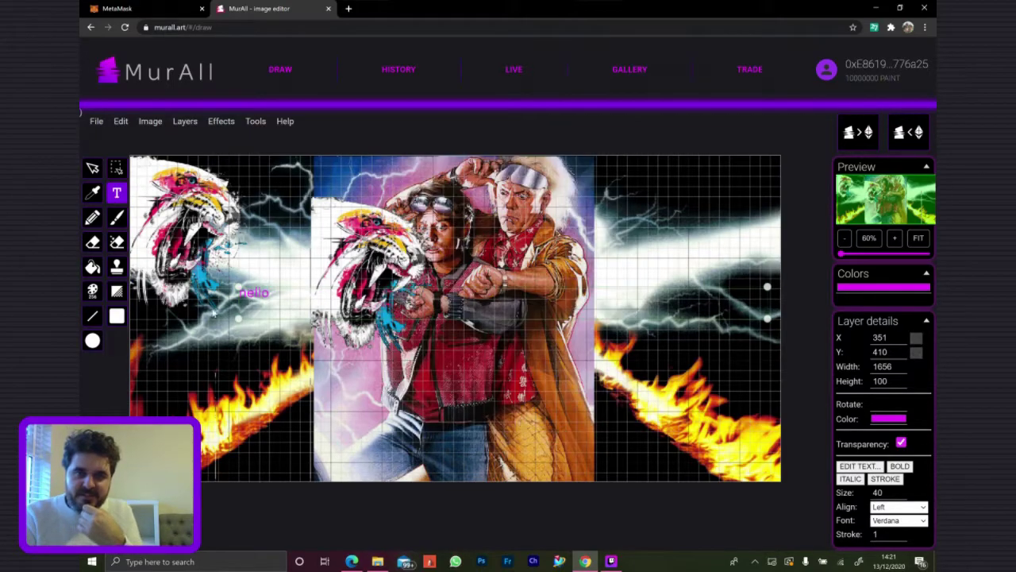
Move the "hello" text onto the lower part of the poster, to about X 930, Y 632, and delete its layer
click(92, 168)
drag(262, 293, 444, 367)
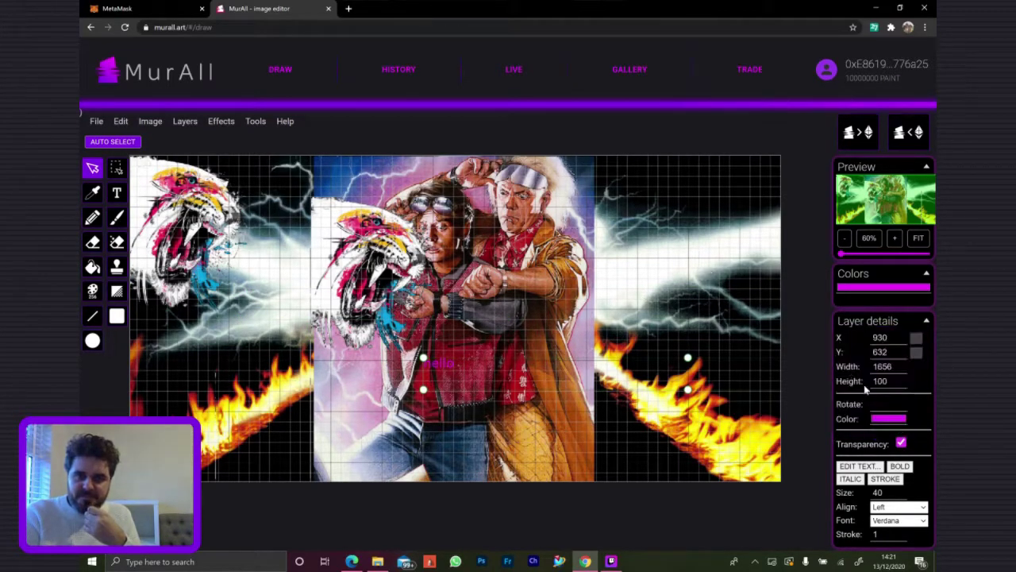
scroll(869, 459, down, 2)
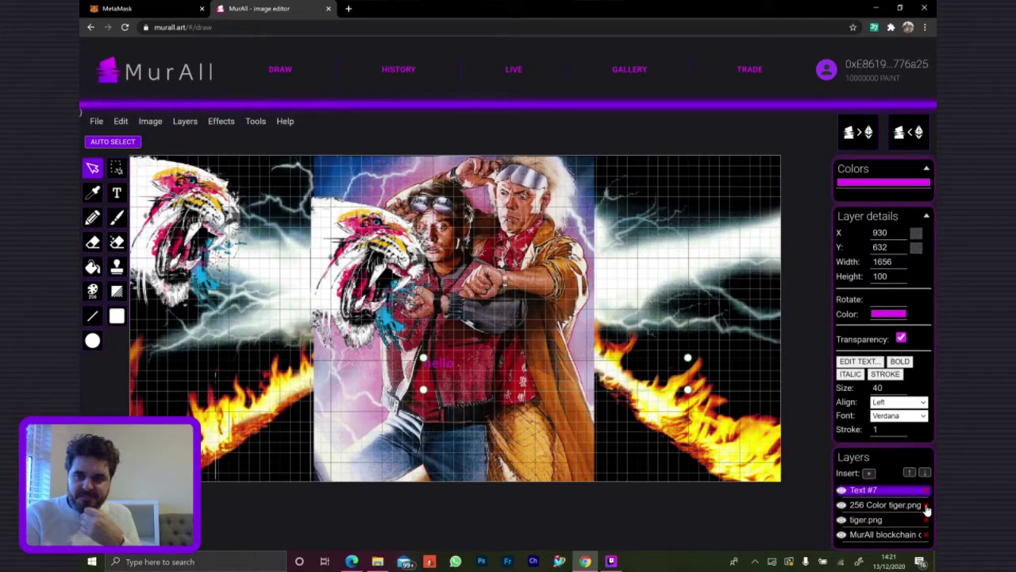
click(926, 491)
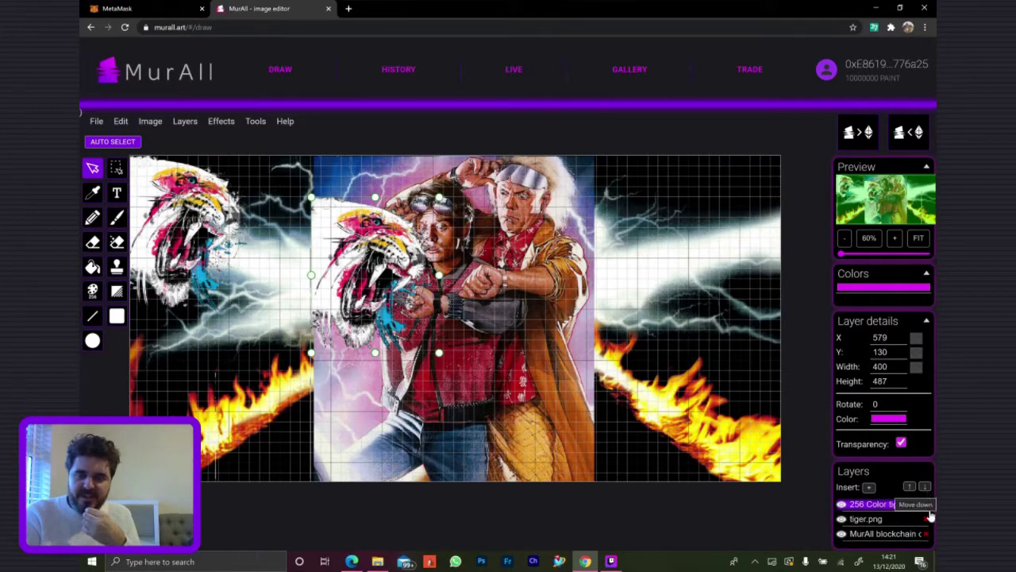
Open the MetaMask extension's wallet view from the browser and close it again
click(891, 27)
click(809, 104)
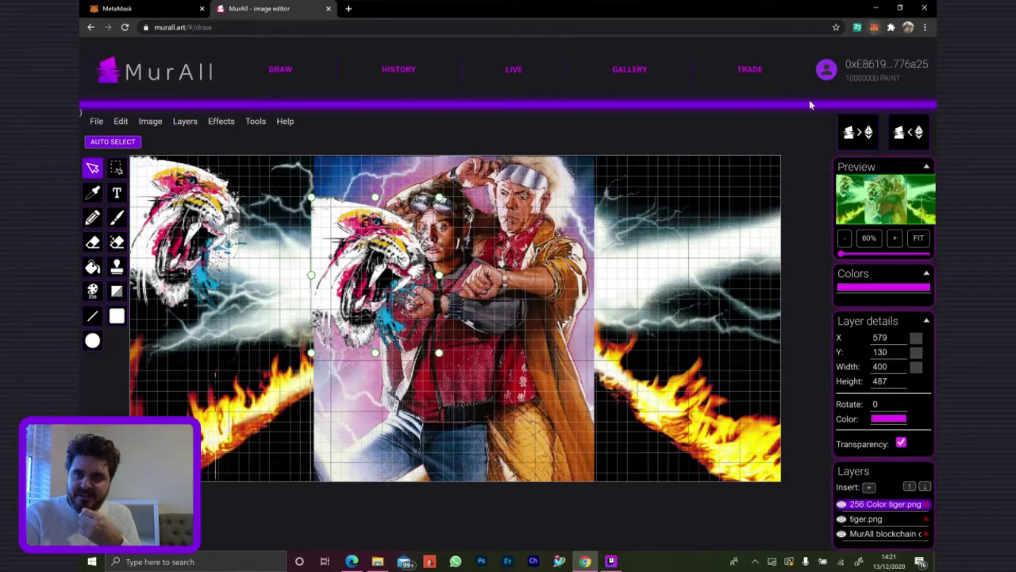
click(874, 27)
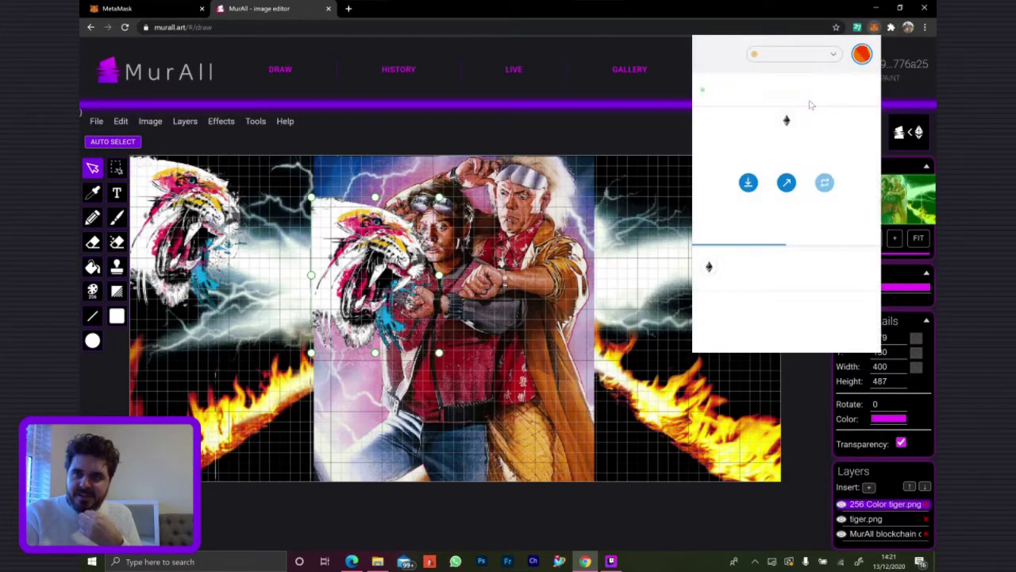
click(660, 131)
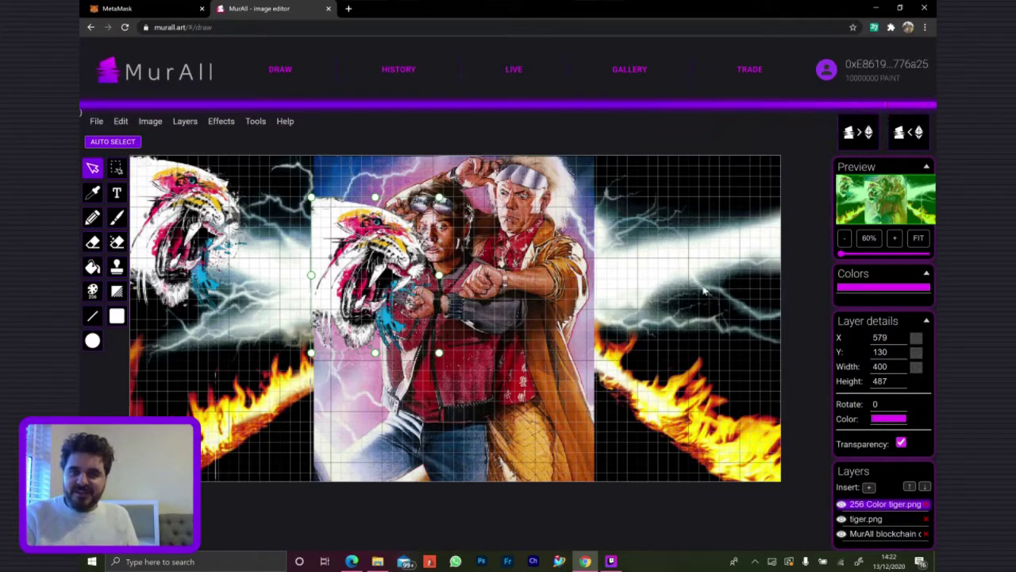
Delete the 256-color tiger layer and convert tiger.png to 256 color depth again with FloydSteinberg dithering and Serpentine
click(926, 504)
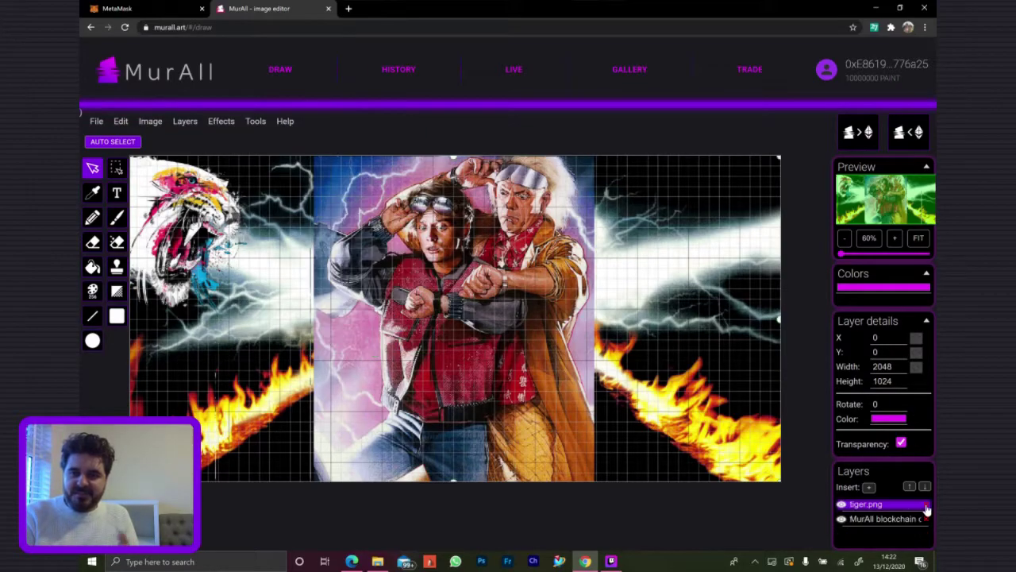
click(92, 292)
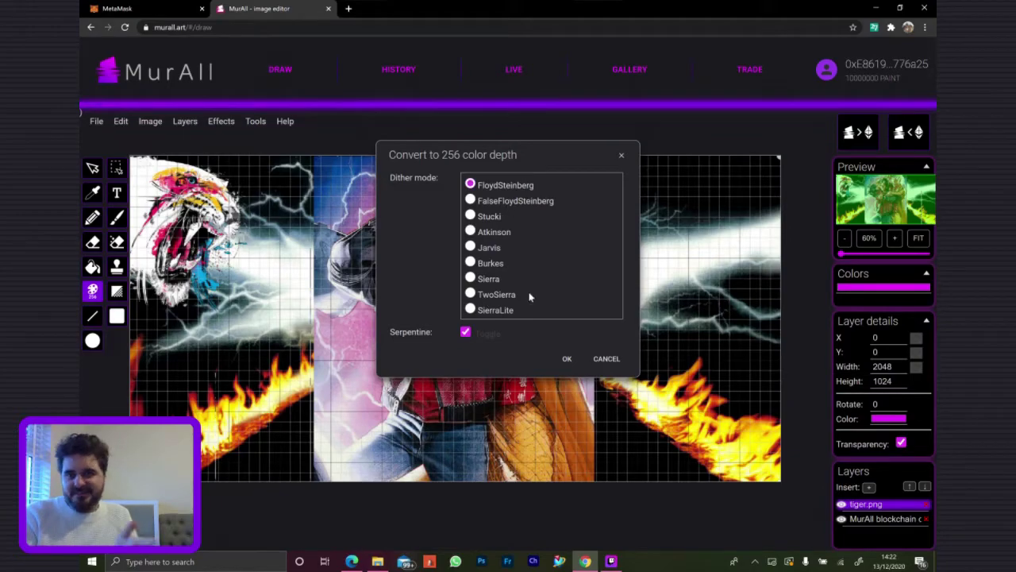
click(567, 360)
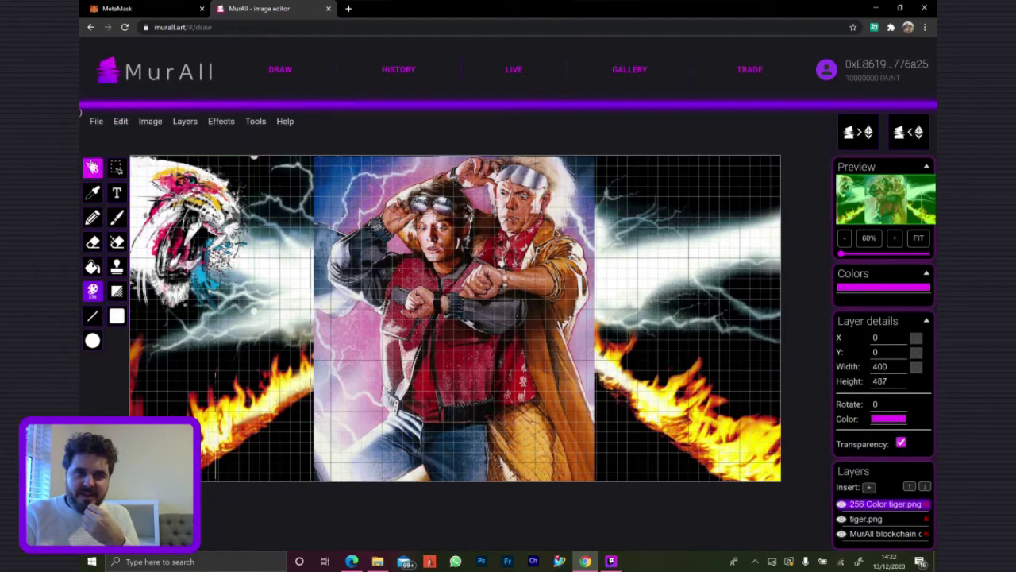
Move the new 256-color tiger layer onto the left part of the central poster, to about X 582, Y 71
click(92, 167)
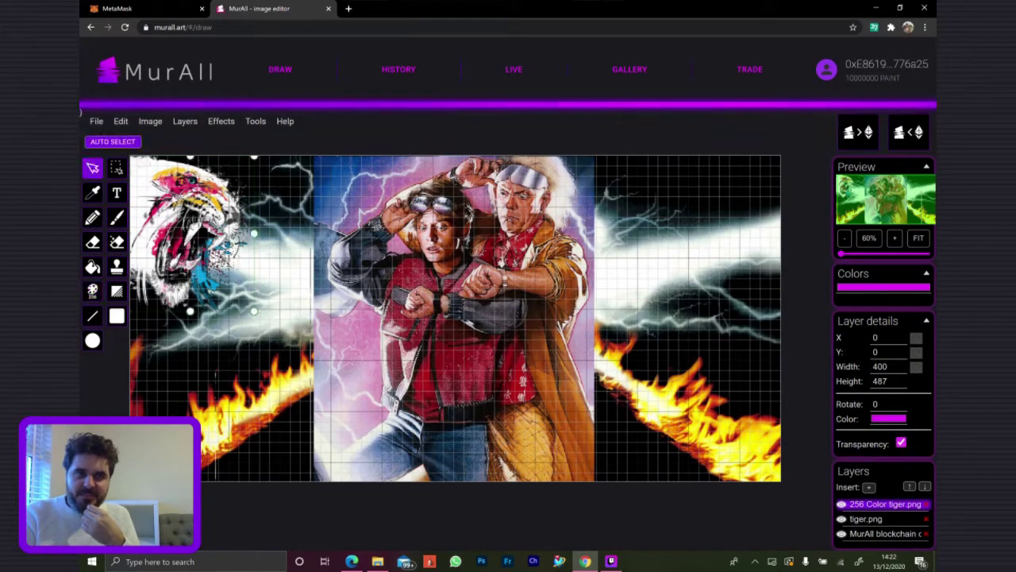
drag(166, 153, 348, 175)
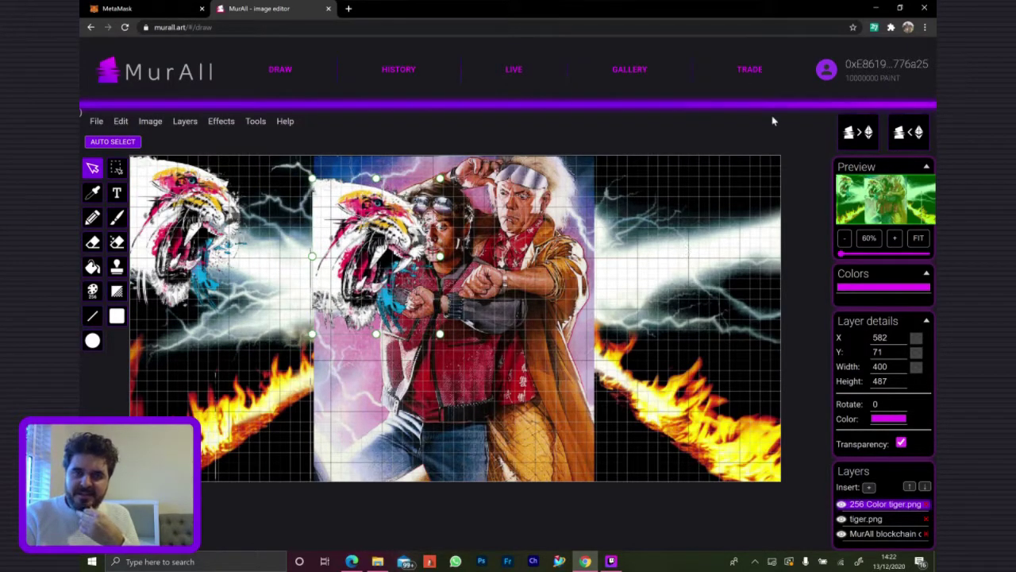
Start publishing the drawing, allow MurAll to spend PAINT, confirm the permission in MetaMask, and dismiss the notification
click(849, 135)
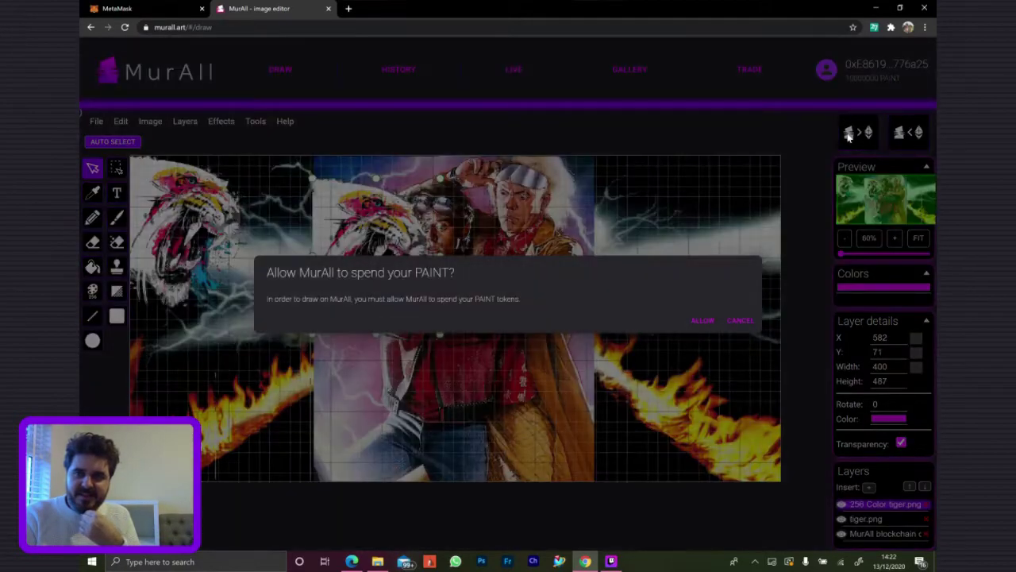
click(703, 321)
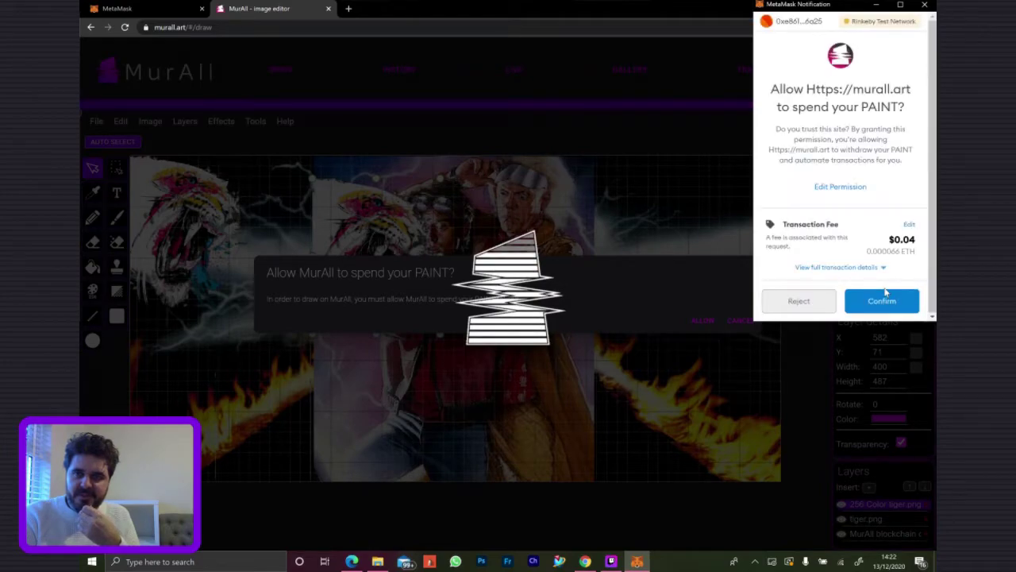
click(878, 304)
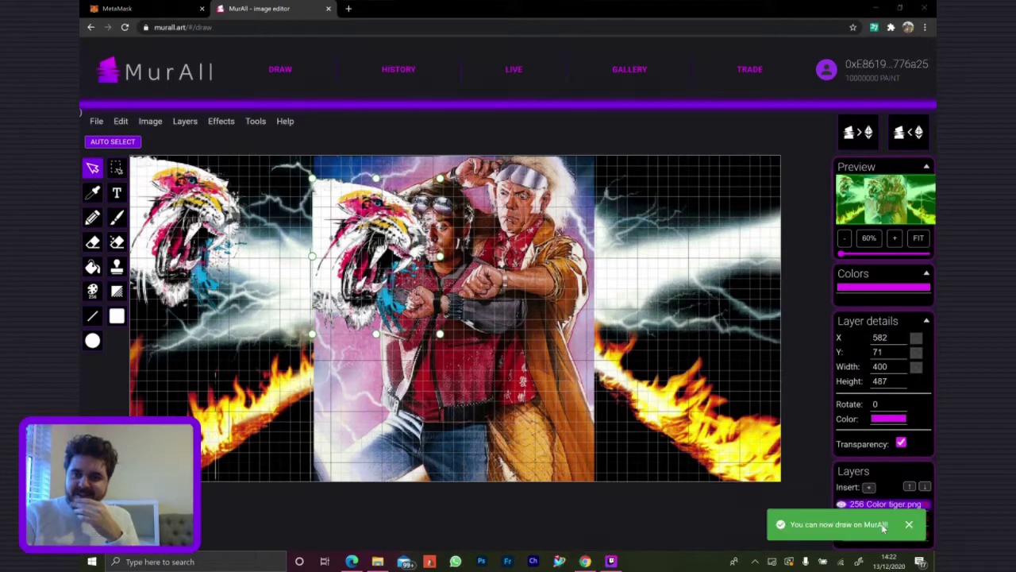
click(907, 525)
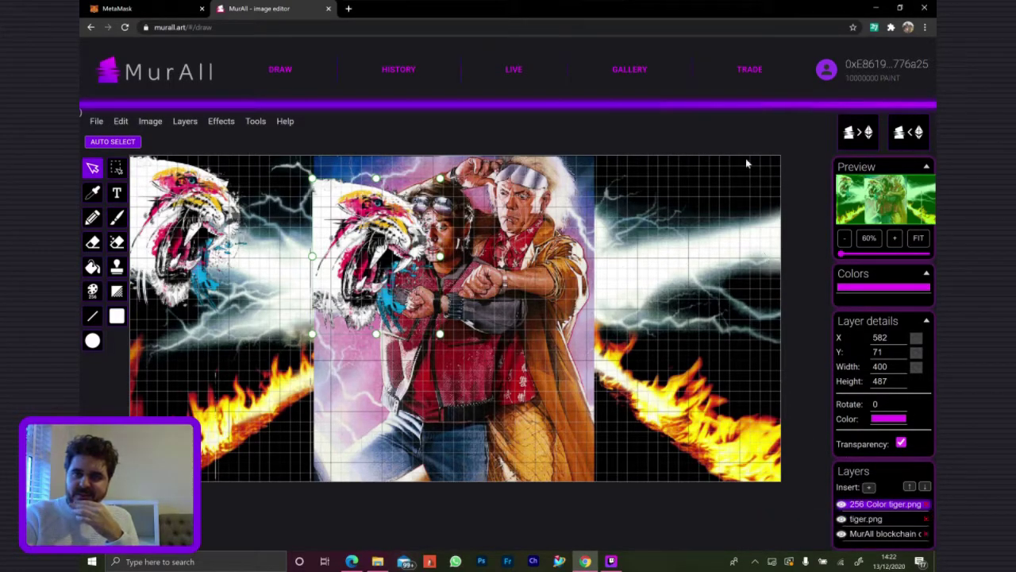
Review the pixel count, colors, PAINT cost and optional name field for publishing the tiger to the blockchain, and cancel the drawing
click(858, 132)
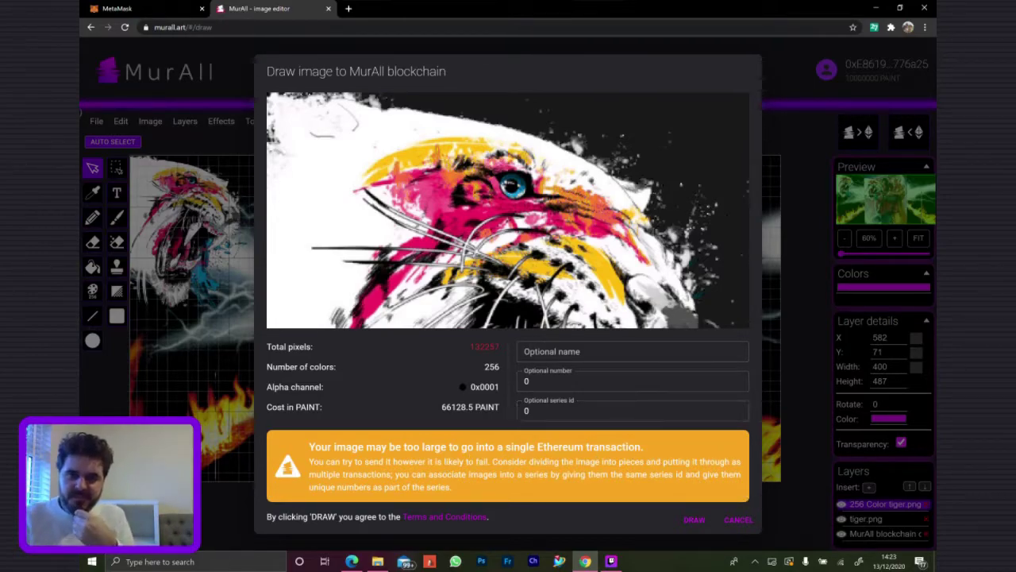
click(544, 351)
key(Up)
key(Up)
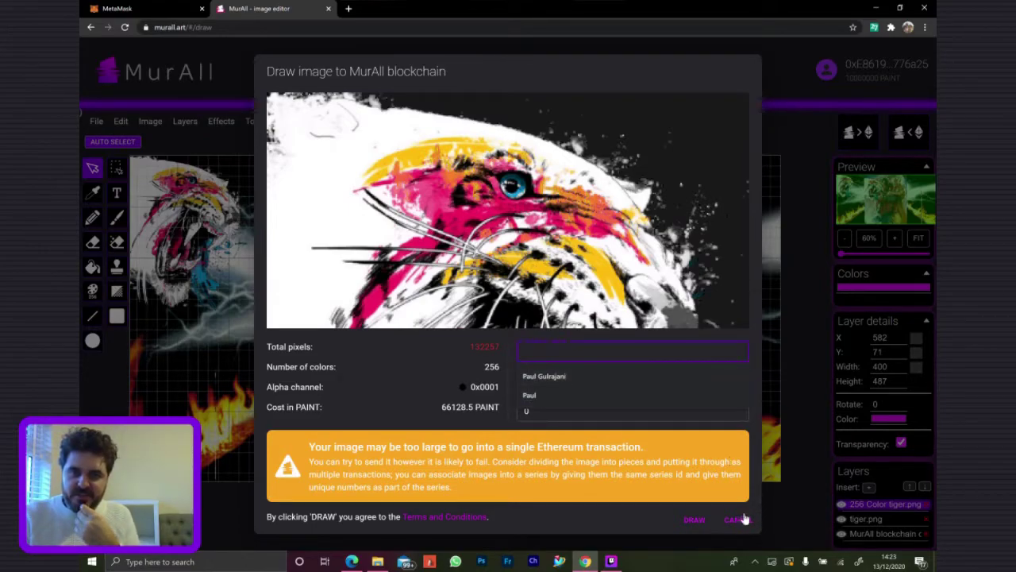
click(737, 520)
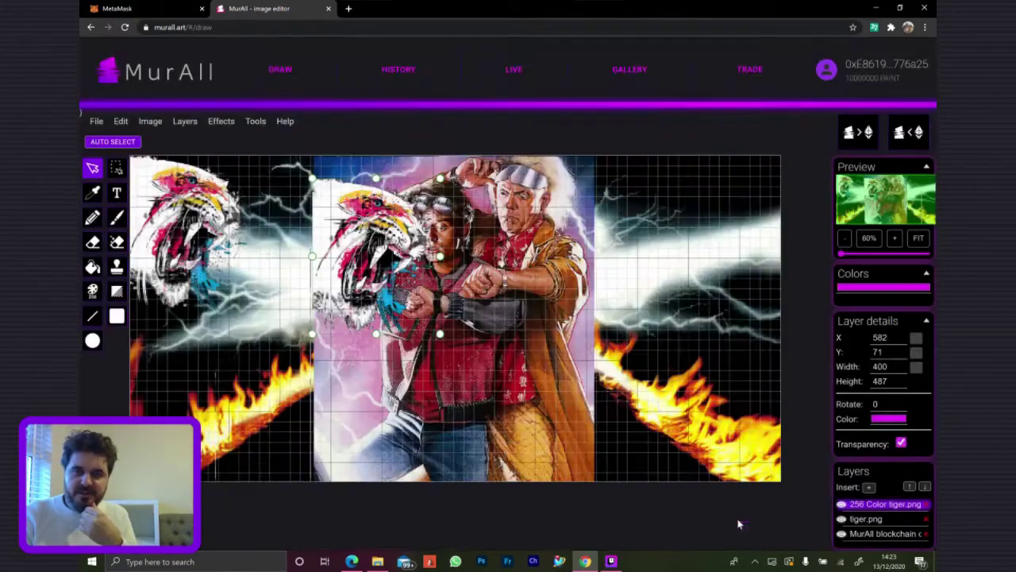
Divide the 256-color tiger layer using 1 row and 2 columns
click(189, 125)
click(150, 122)
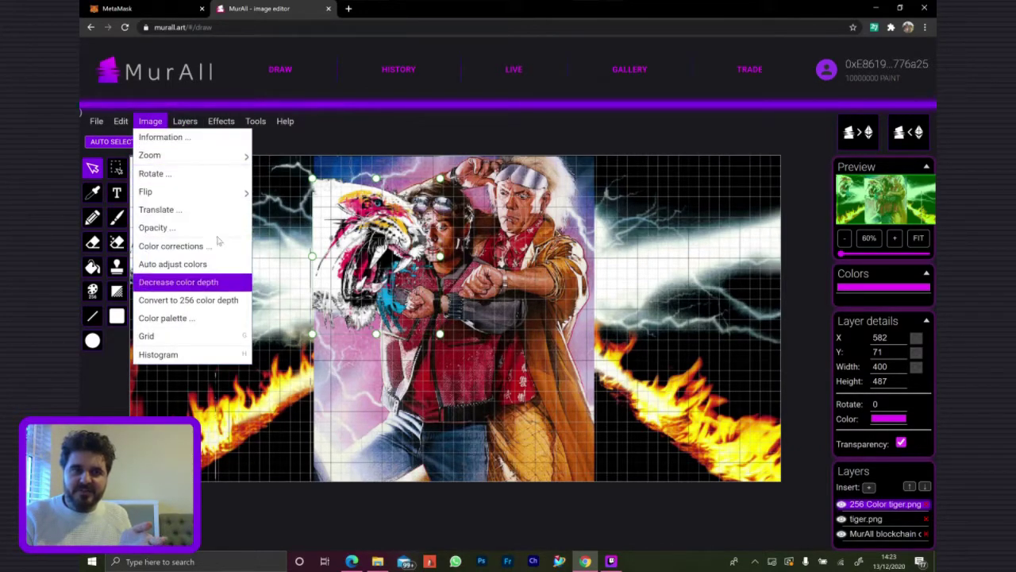
click(178, 124)
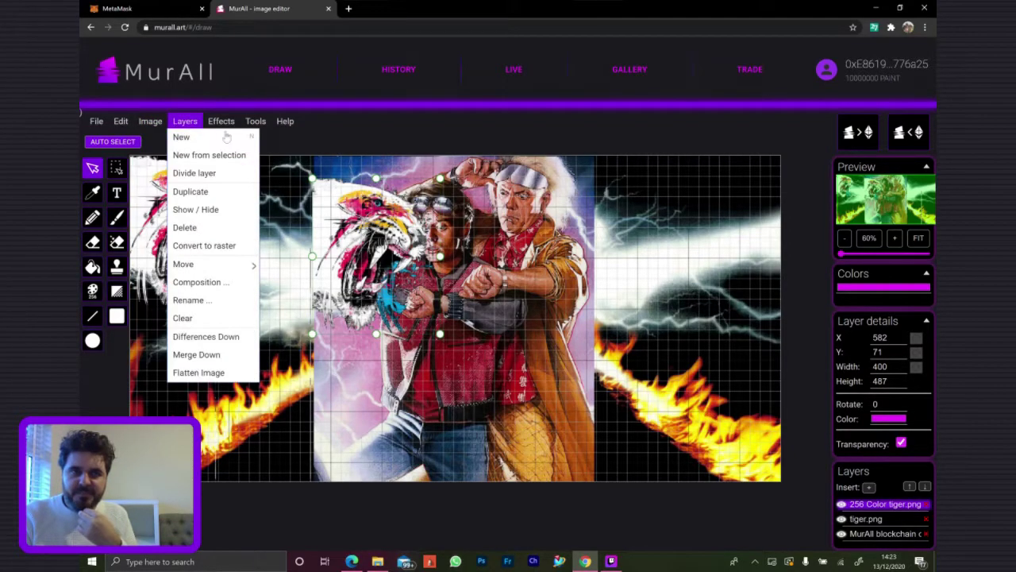
click(232, 178)
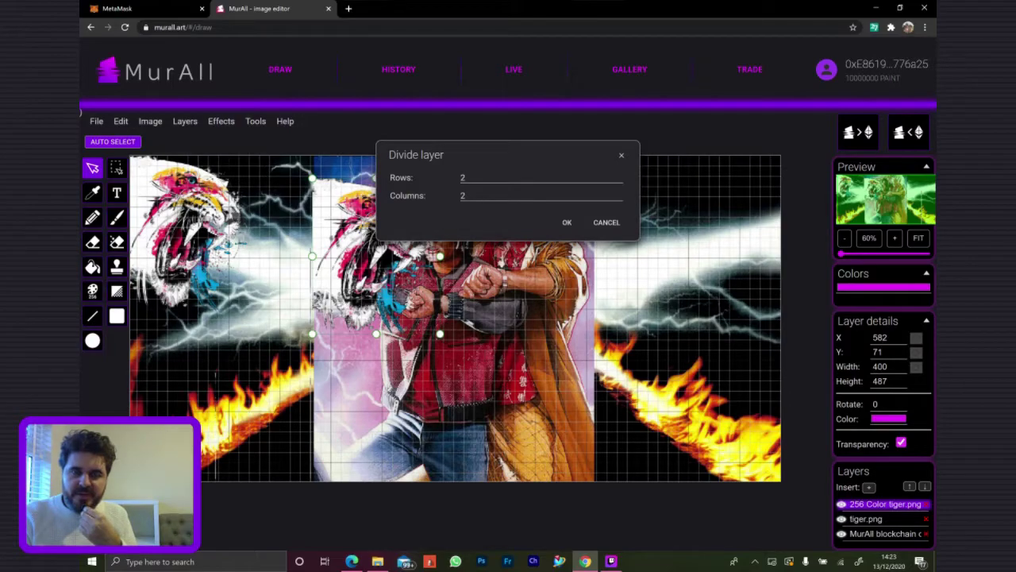
click(455, 174)
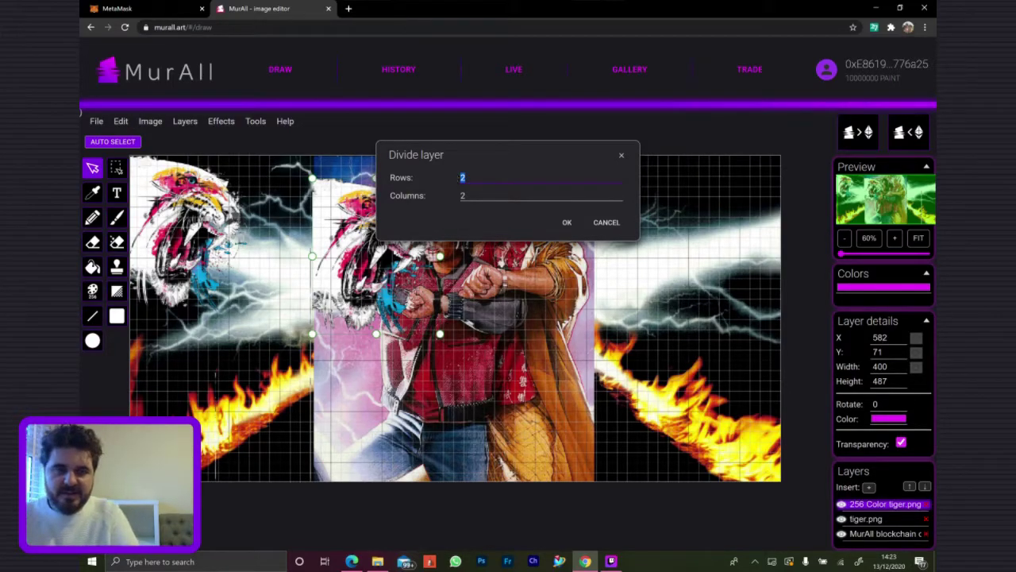
text(1)
drag(456, 194, 389, 195)
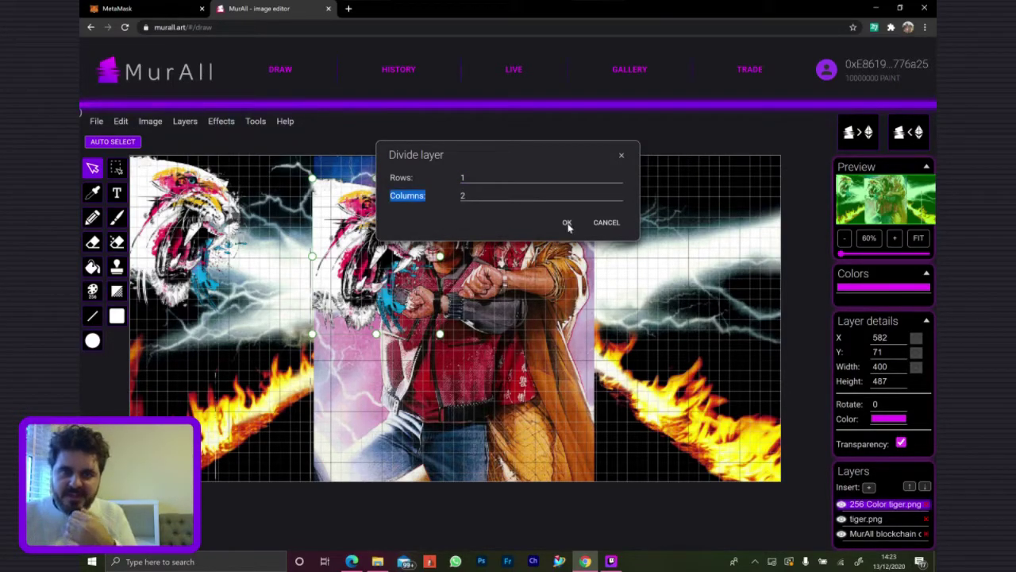
click(567, 222)
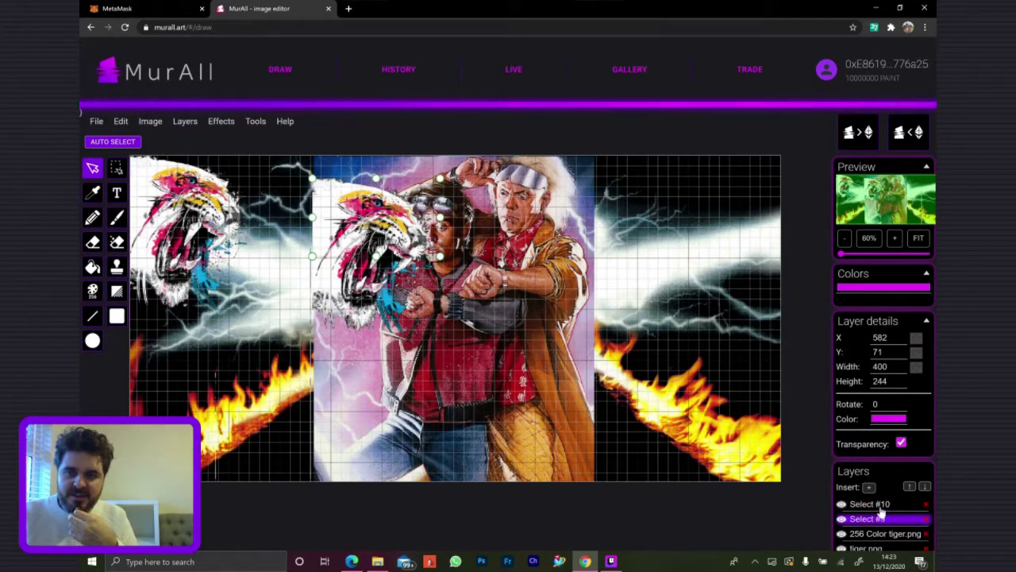
Delete both layer pieces made by dividing the 256-color tiger
click(926, 521)
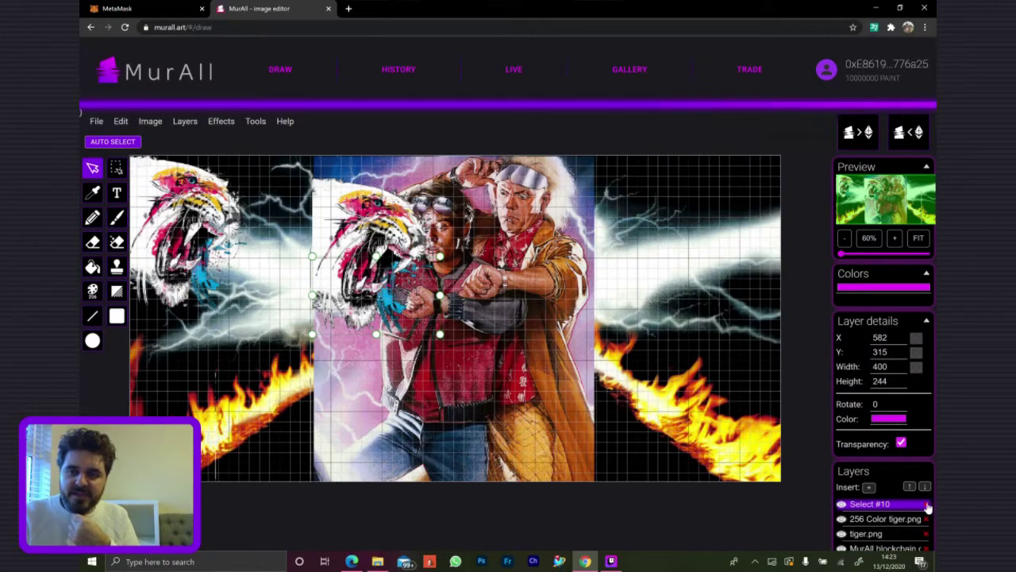
click(926, 505)
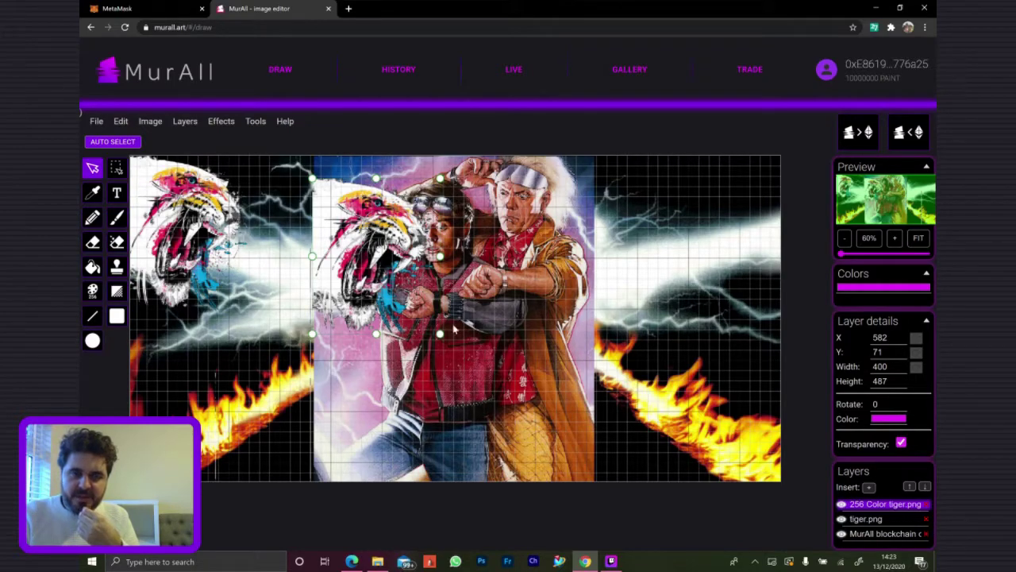
Shrink the 256-color tiger layer to about 367 by 447 at X 589, Y 132, and check its publishing details without drawing
drag(441, 338, 392, 322)
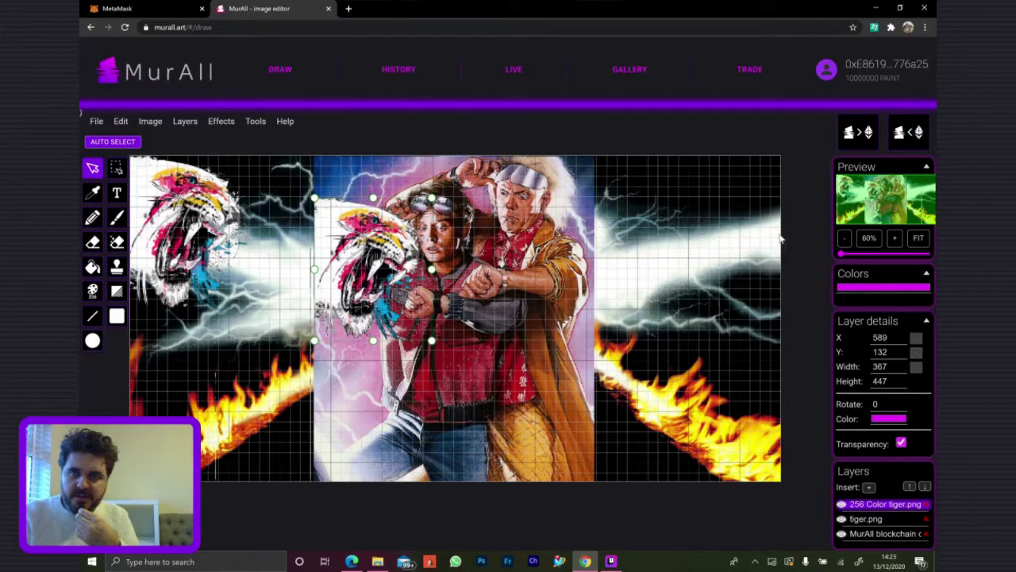
click(846, 143)
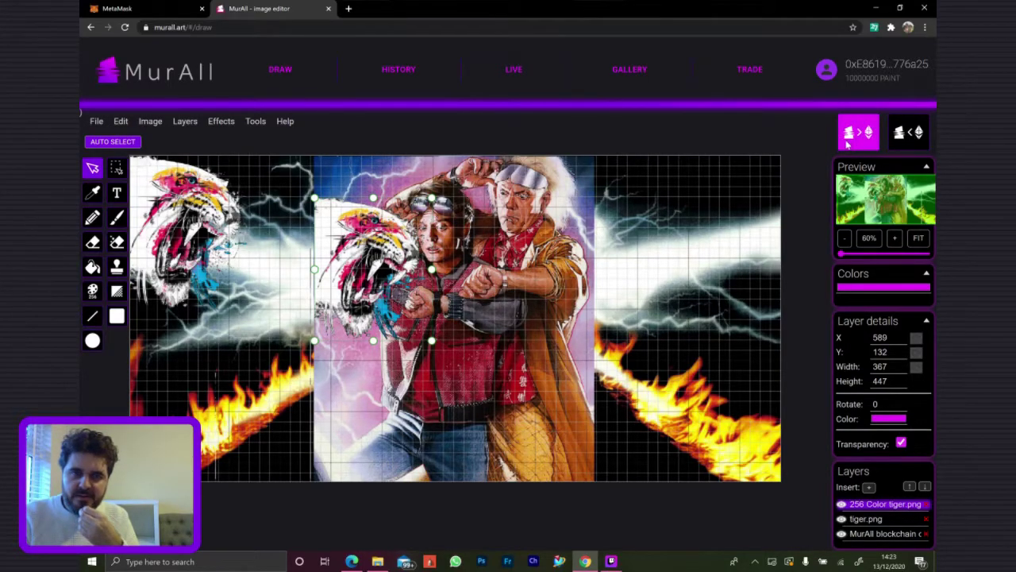
click(737, 521)
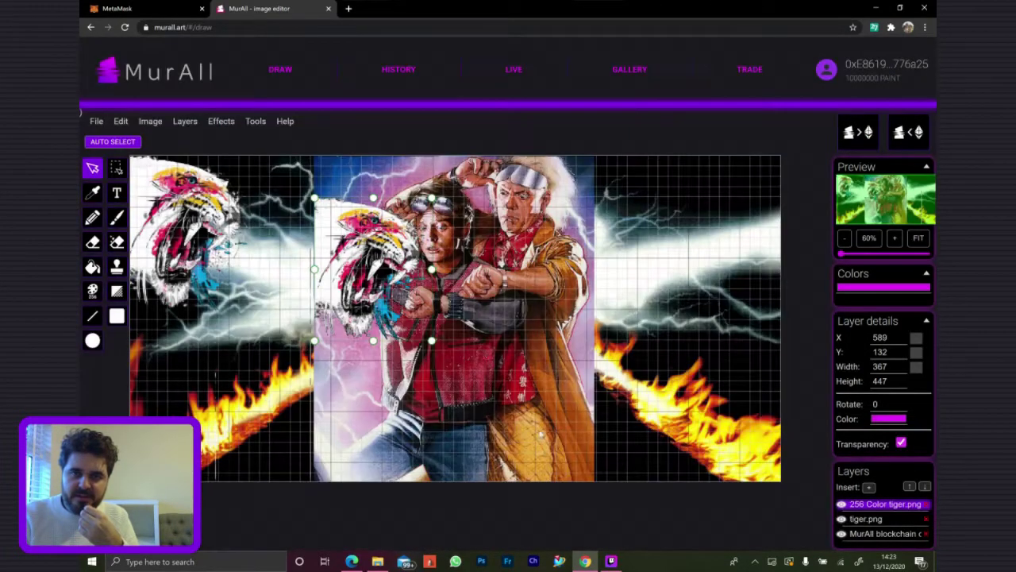
Shrink the 256-color tiger layer to about 340 by 414 at X 616, Y 160, and open its blockchain drawing details
drag(429, 349, 400, 295)
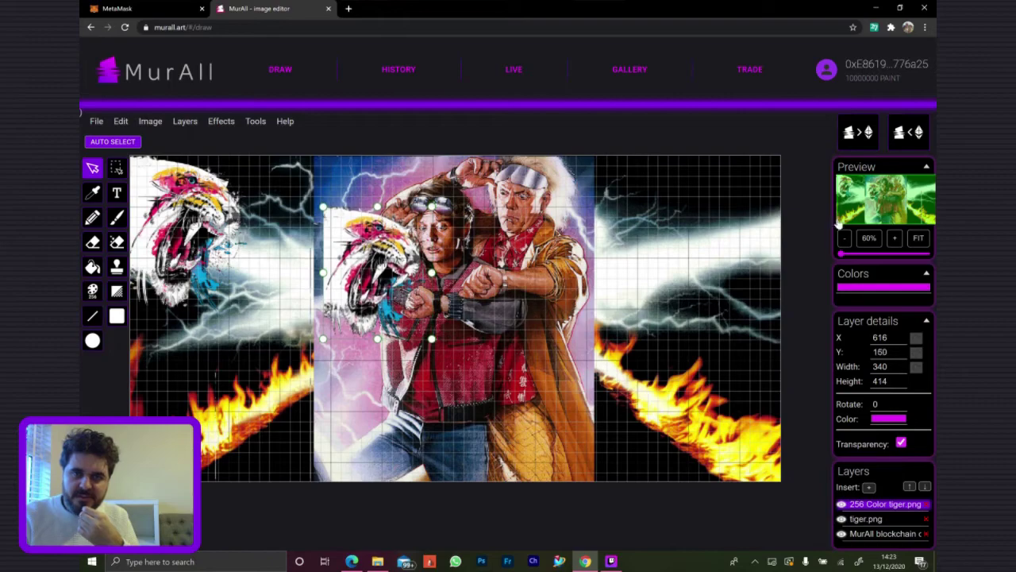
click(861, 135)
click(861, 135)
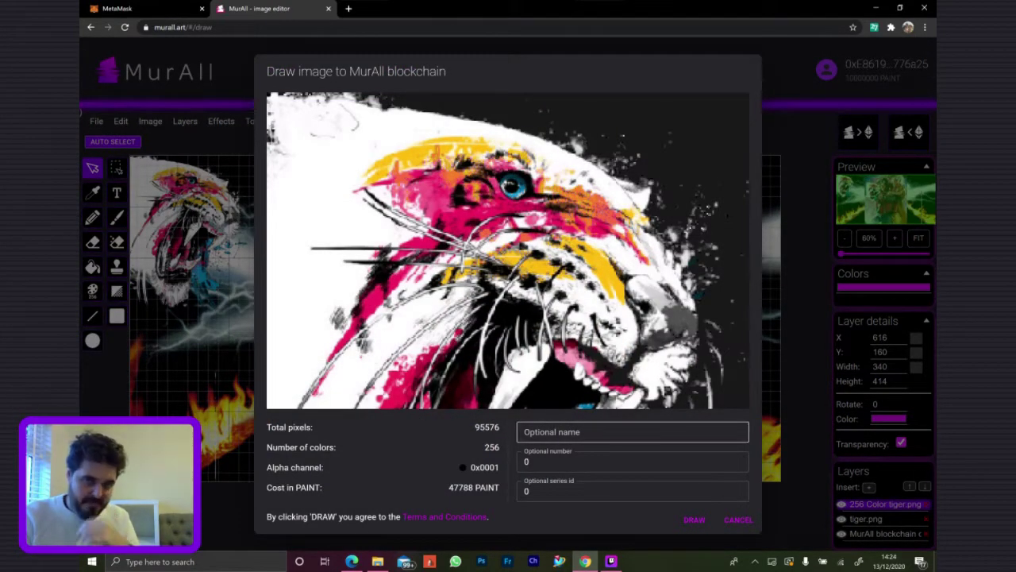
Name the drawing Tiger, set its number and series id to 1, and check the lower part of the image preview
click(603, 432)
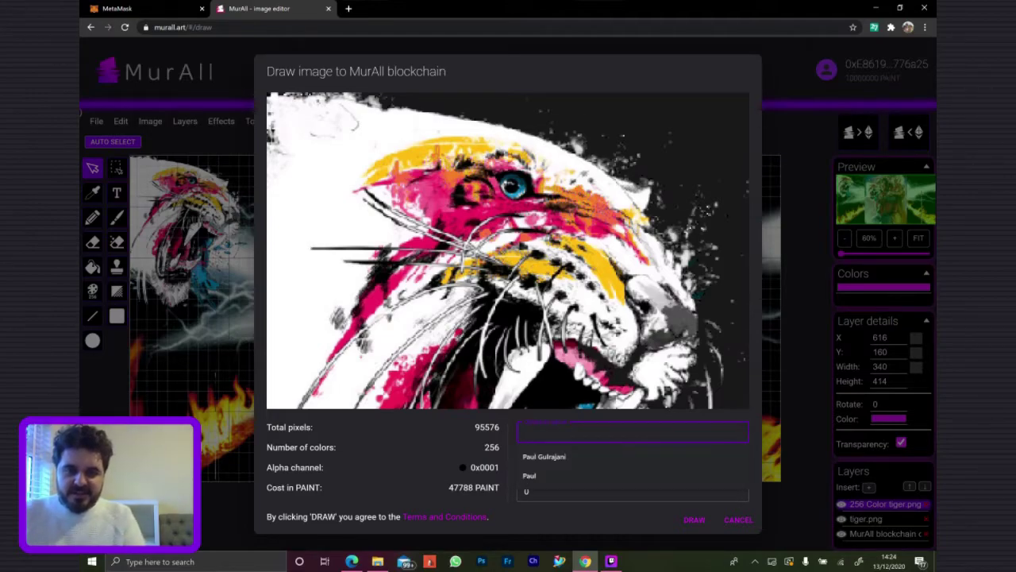
text(Tiger)
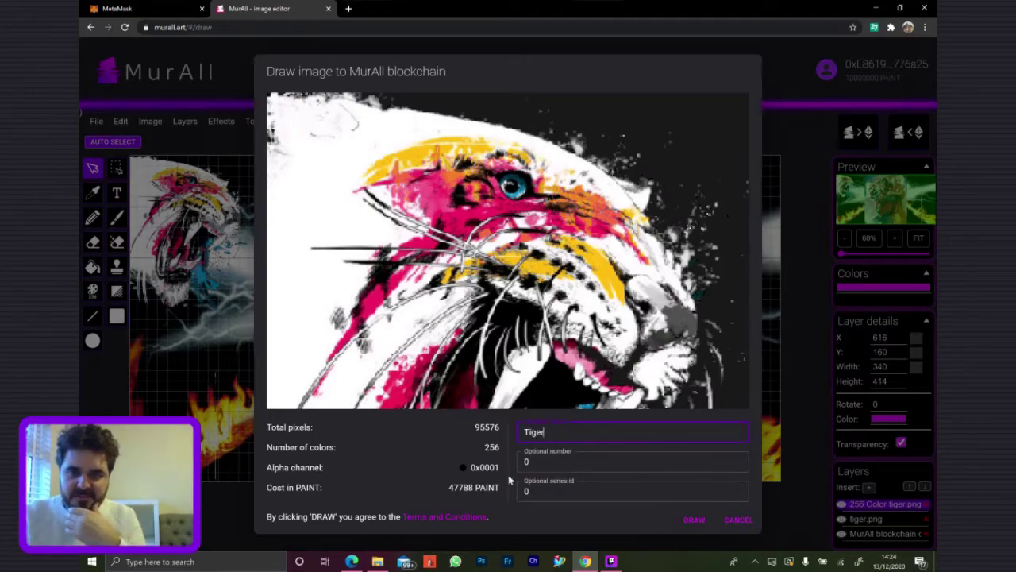
key(Tab)
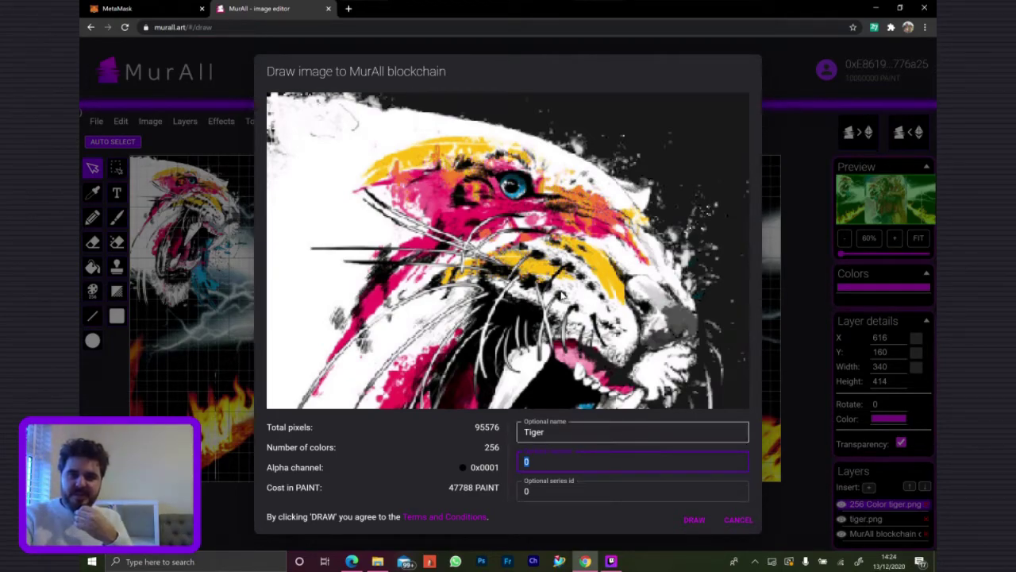
scroll(508, 247, down, 1)
scroll(561, 291, down, 3)
scroll(561, 291, up, 3)
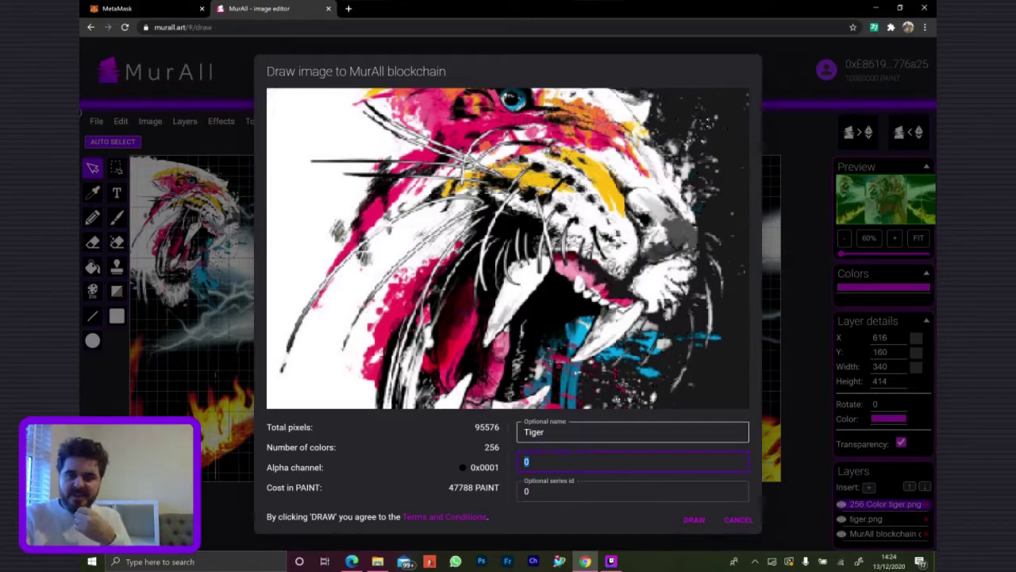
scroll(508, 249, down, 2)
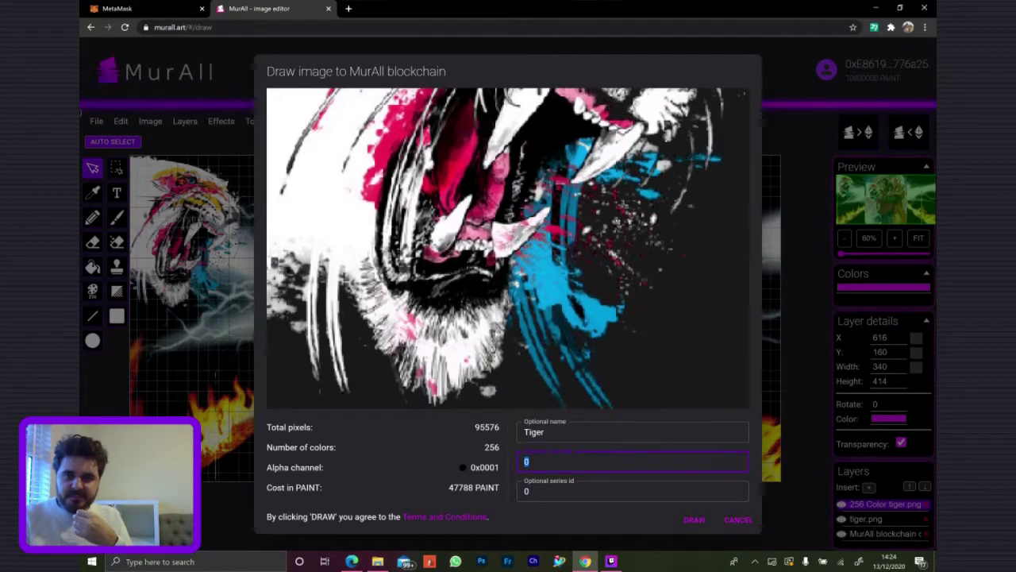
text(1)
key(Tab)
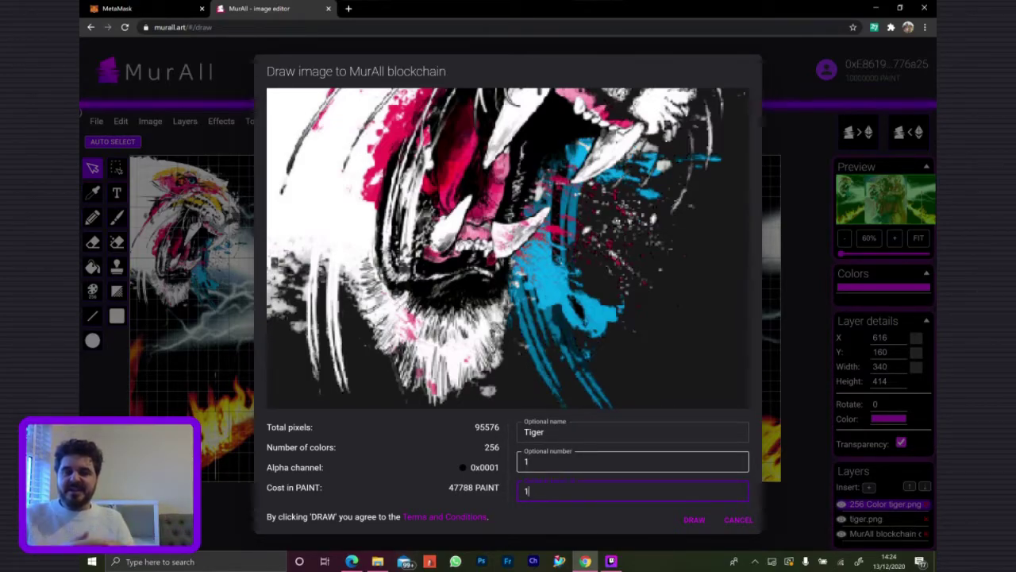
Submit the Tiger drawing to the blockchain and confirm the MetaMask transaction with a gas price of 35 GWEI
click(693, 521)
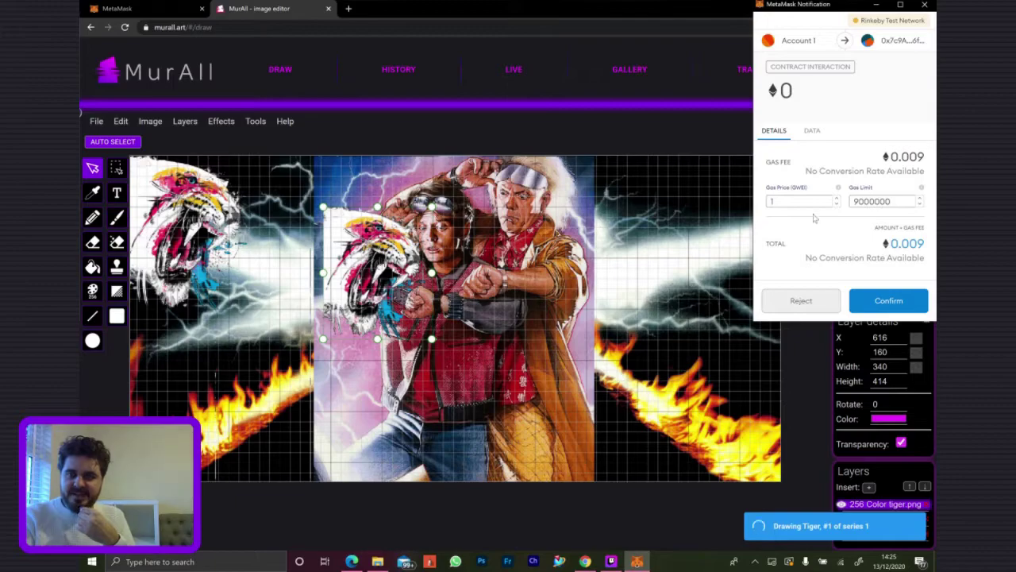
drag(790, 201, 743, 201)
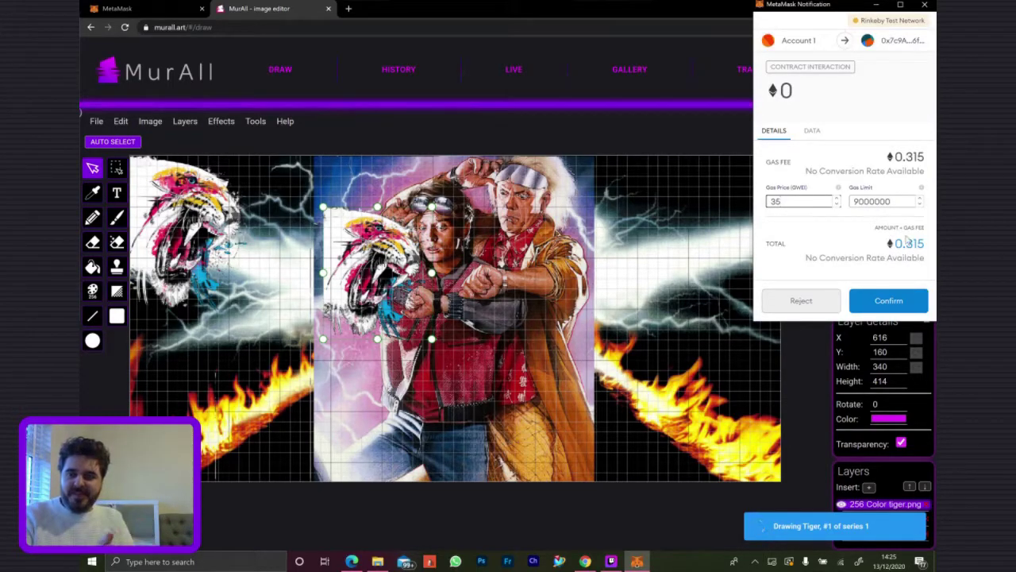
click(885, 298)
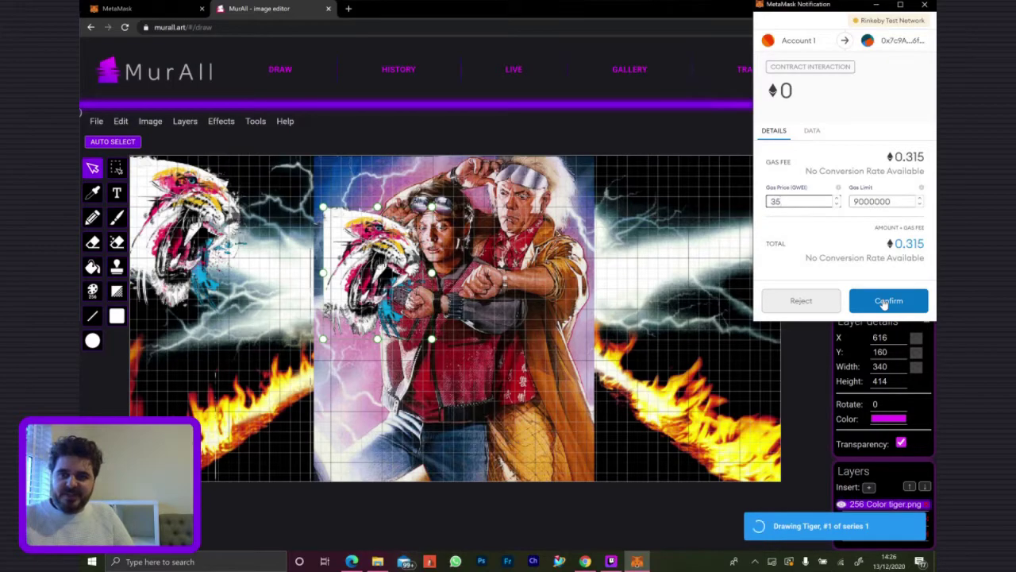
click(884, 302)
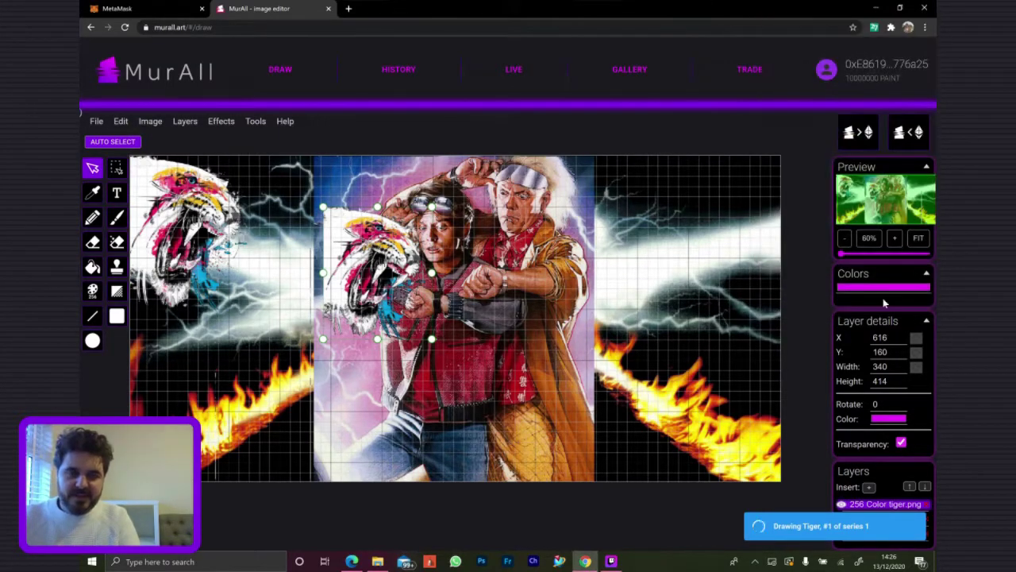
Open the live mural page and check the stream and chat in Twitch Studio before returning to the browser
key(alt+Tab)
key(Tab)
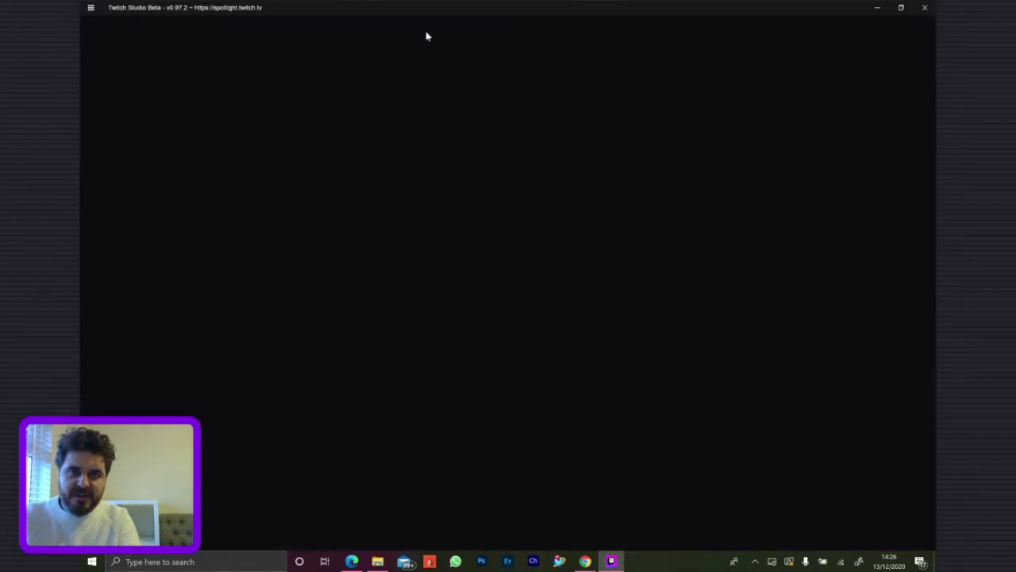
key(alt+Tab)
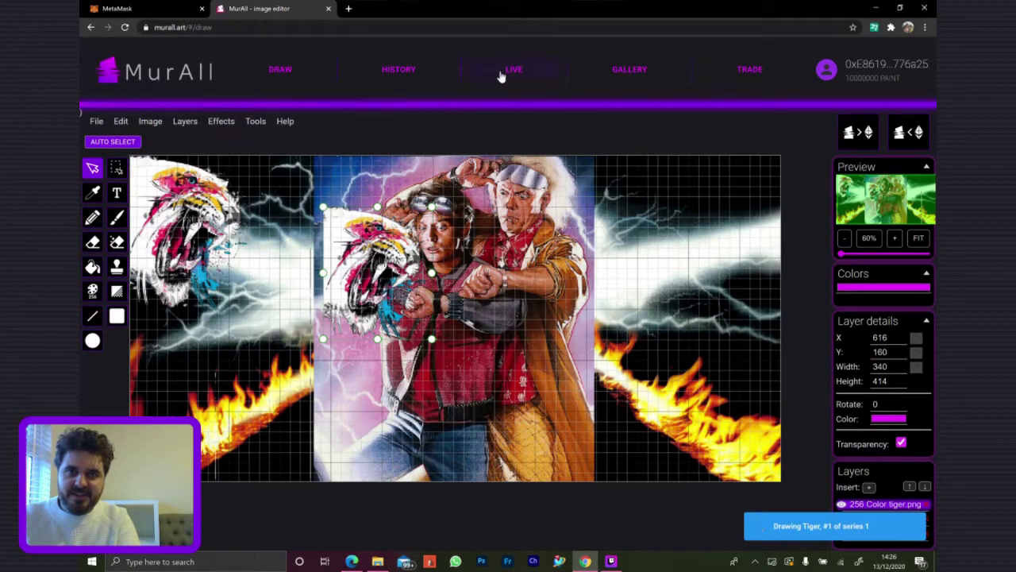
click(501, 75)
key(alt+Tab)
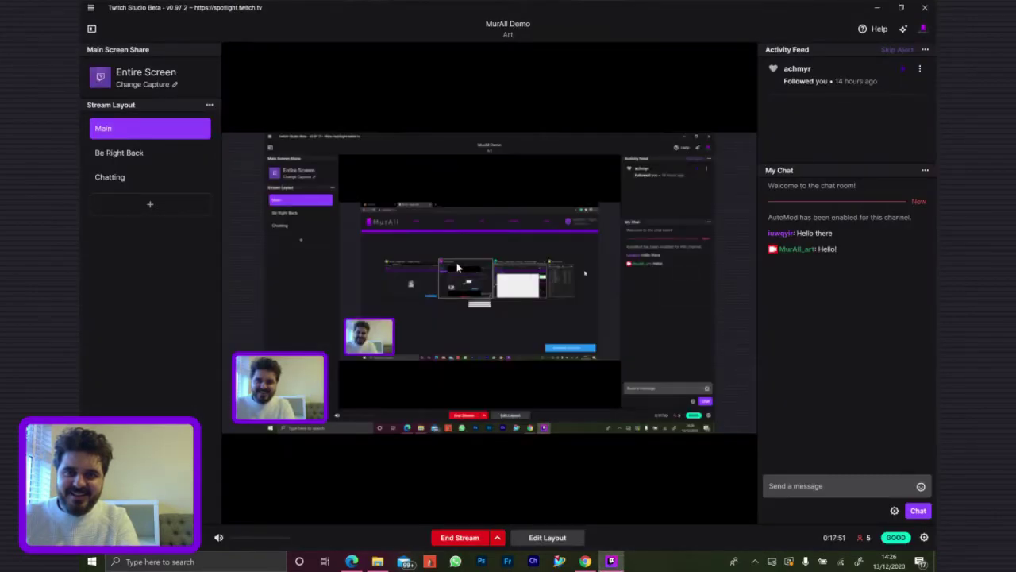
key(alt+Tab)
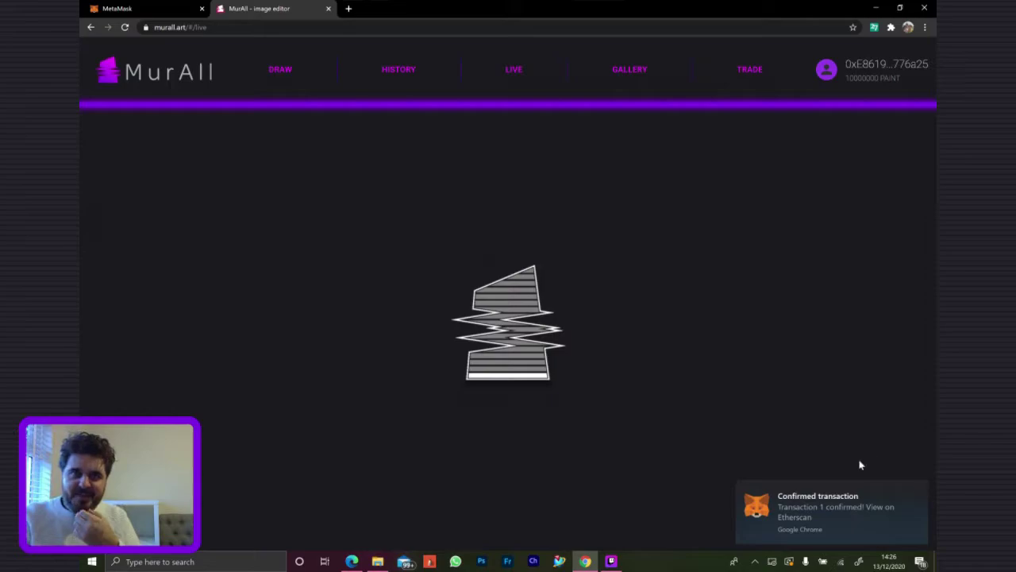
Switch to the MurAll window in Microsoft Edge and open the live mural page there
key(alt+Tab)
key(alt+Tab)
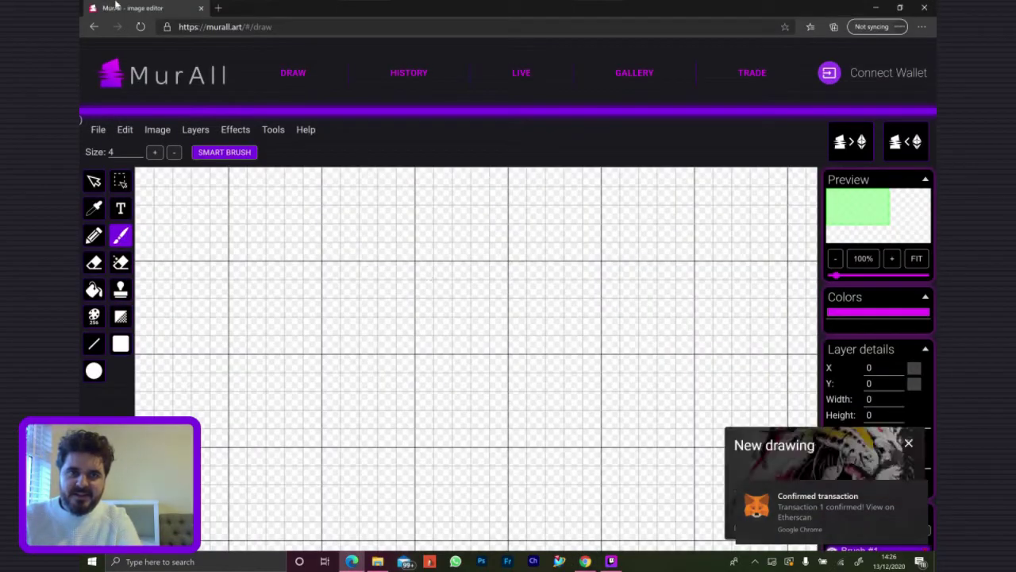
click(523, 72)
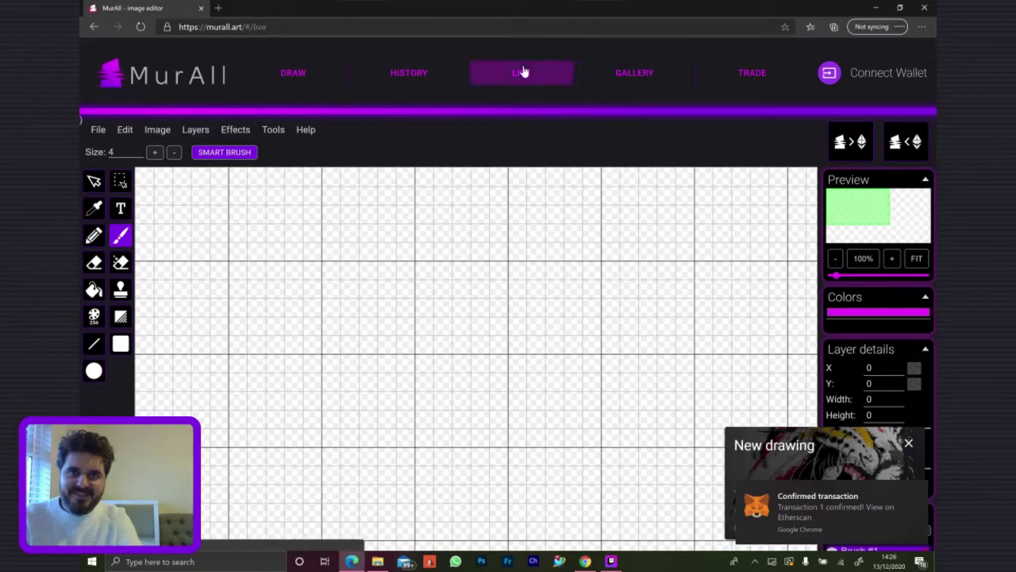
Return to the wallet-connected MurAll window in Chrome and reopen the drawing editor
key(alt+Tab)
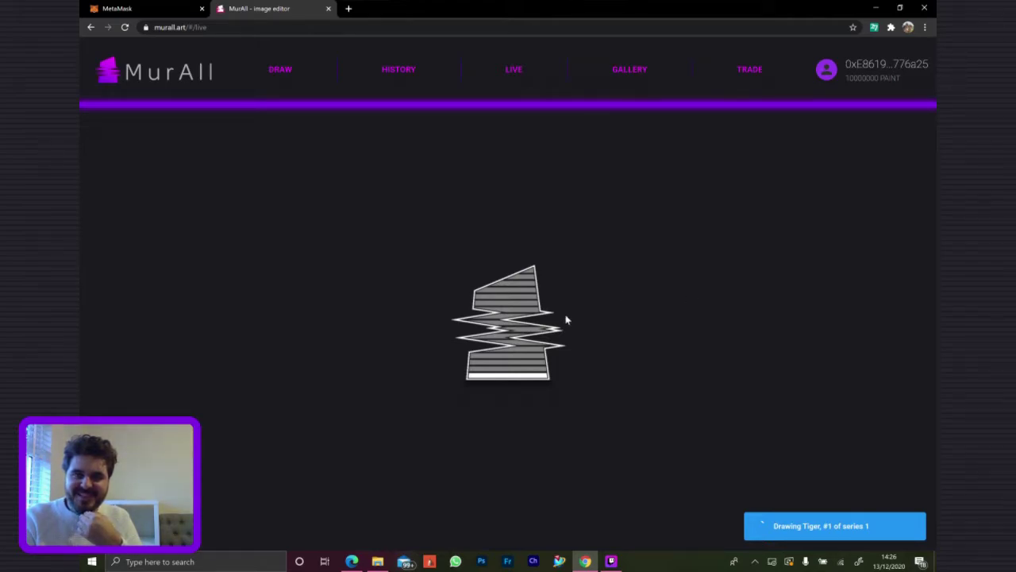
mouse_move(583, 565)
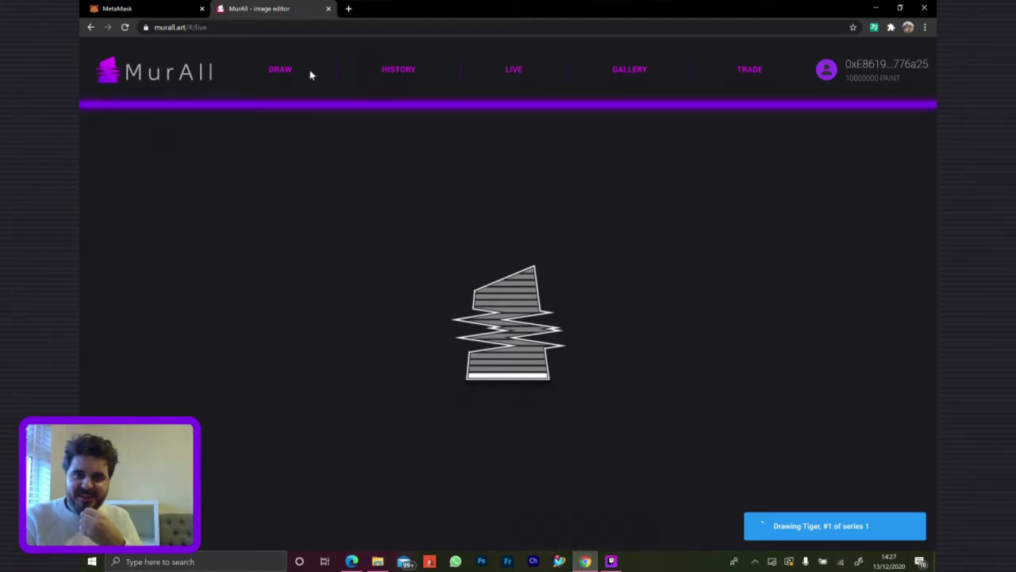
click(283, 73)
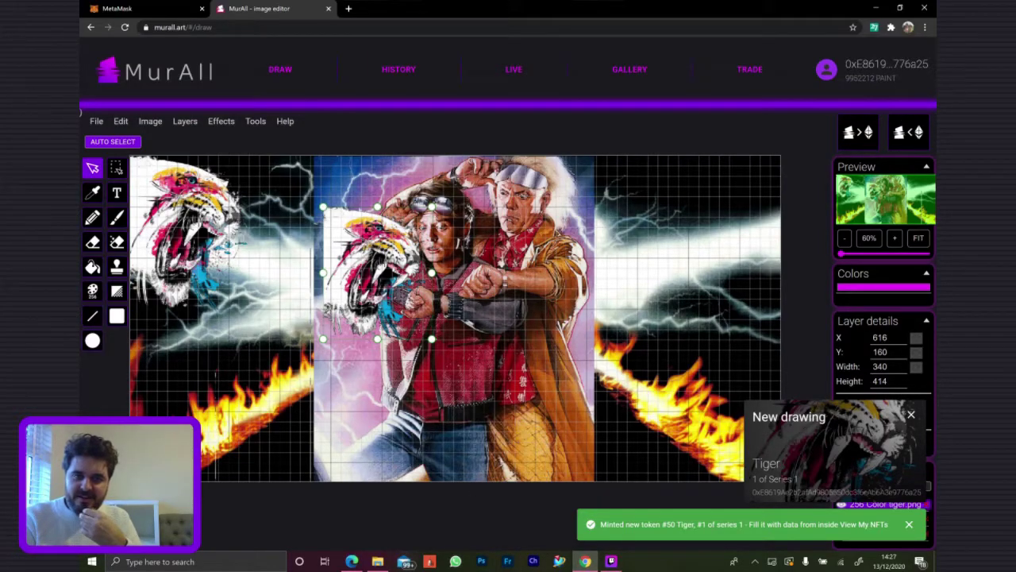
Check the loading of the live mural page in Microsoft Edge and return to the editor in Chrome
click(351, 561)
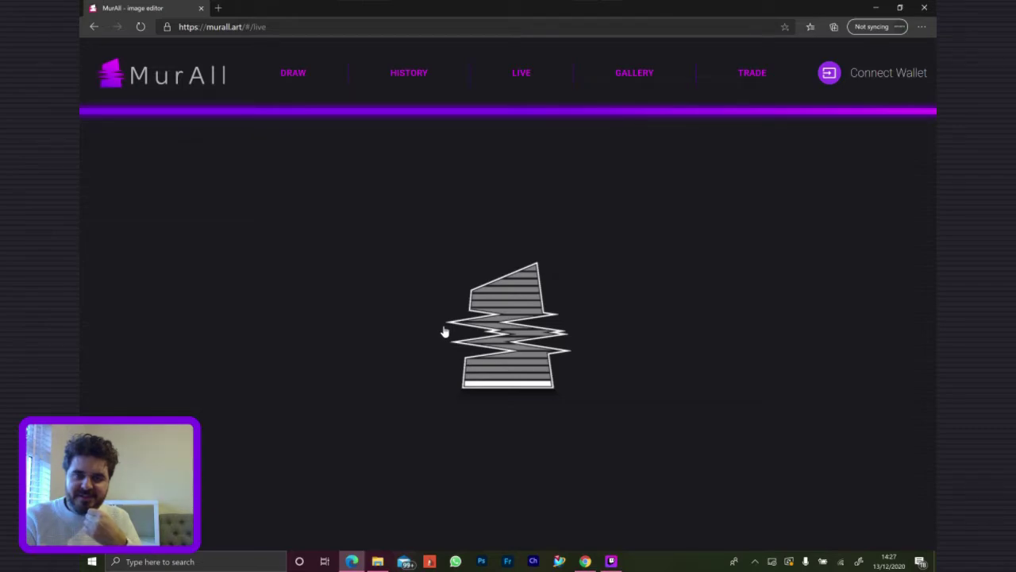
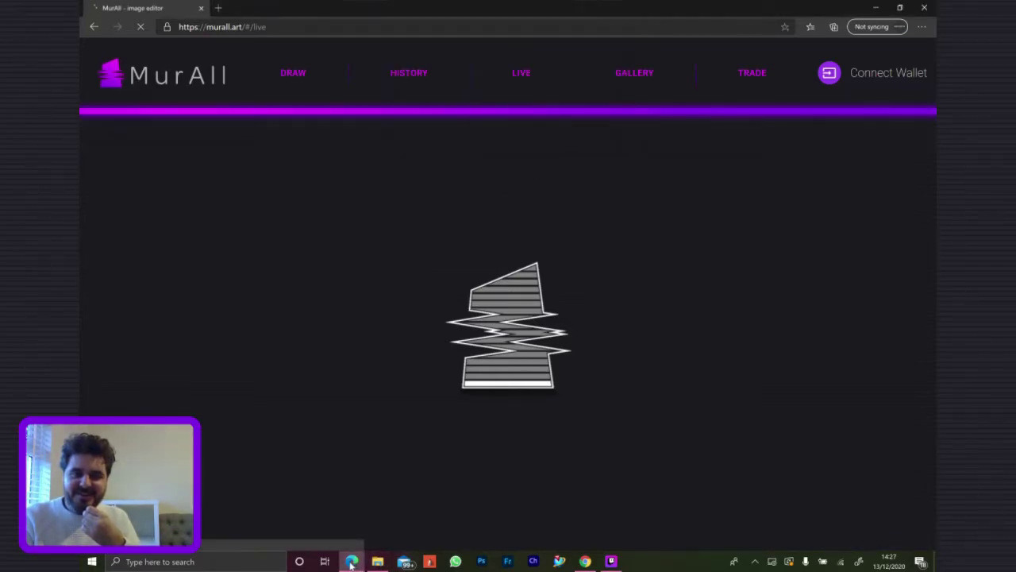
mouse_move(353, 561)
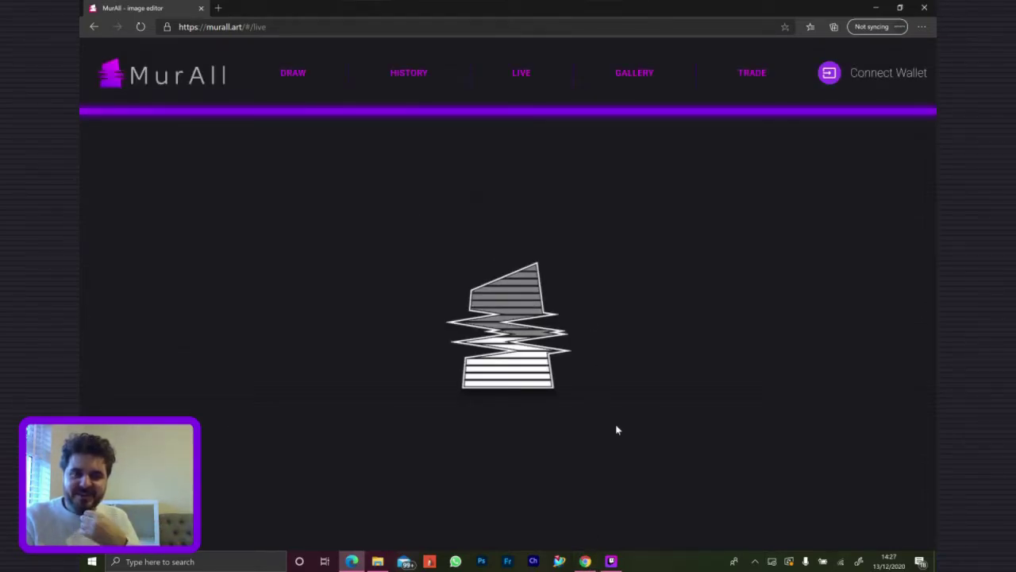
click(585, 562)
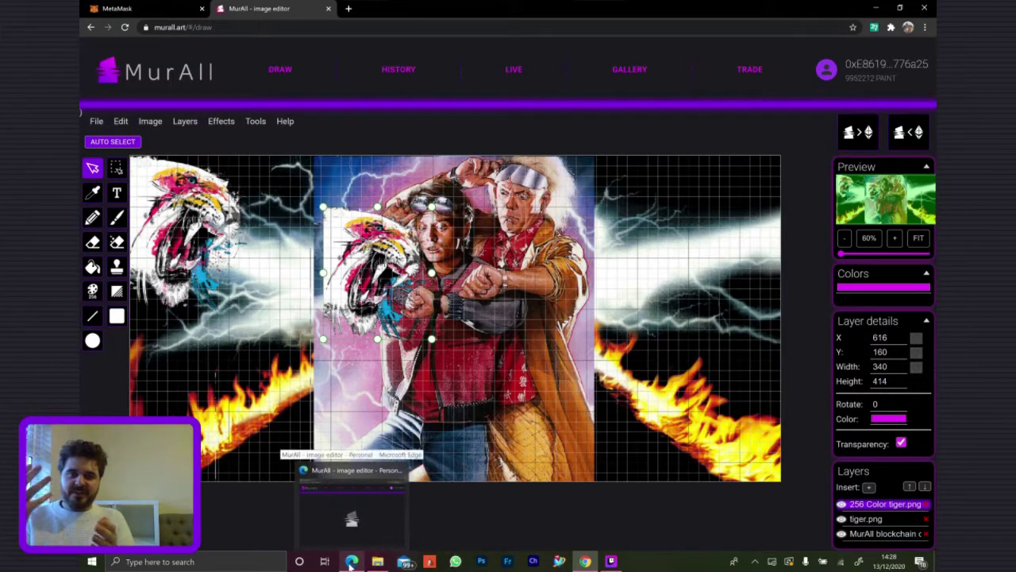
mouse_move(370, 524)
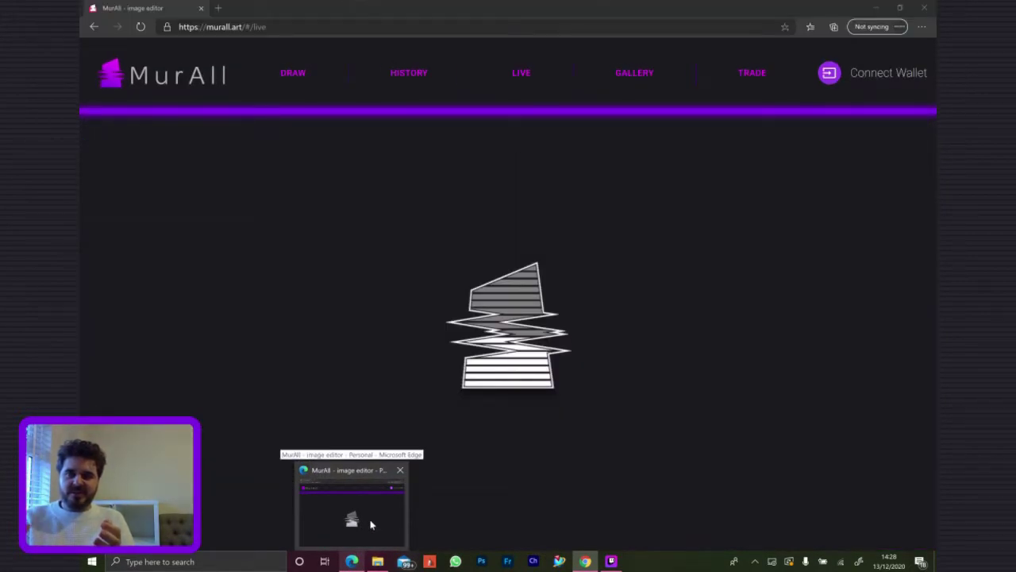
click(370, 519)
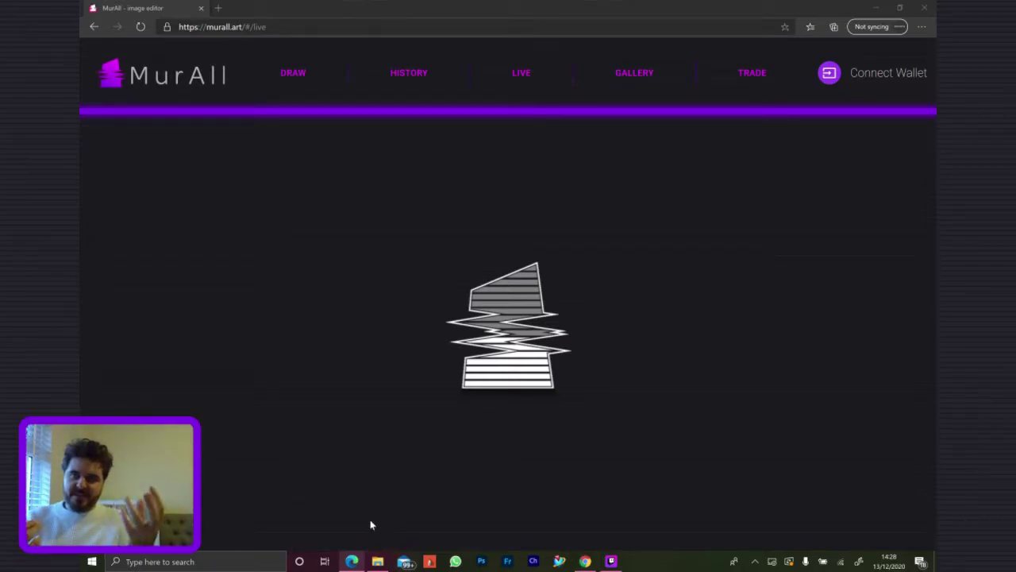
click(585, 561)
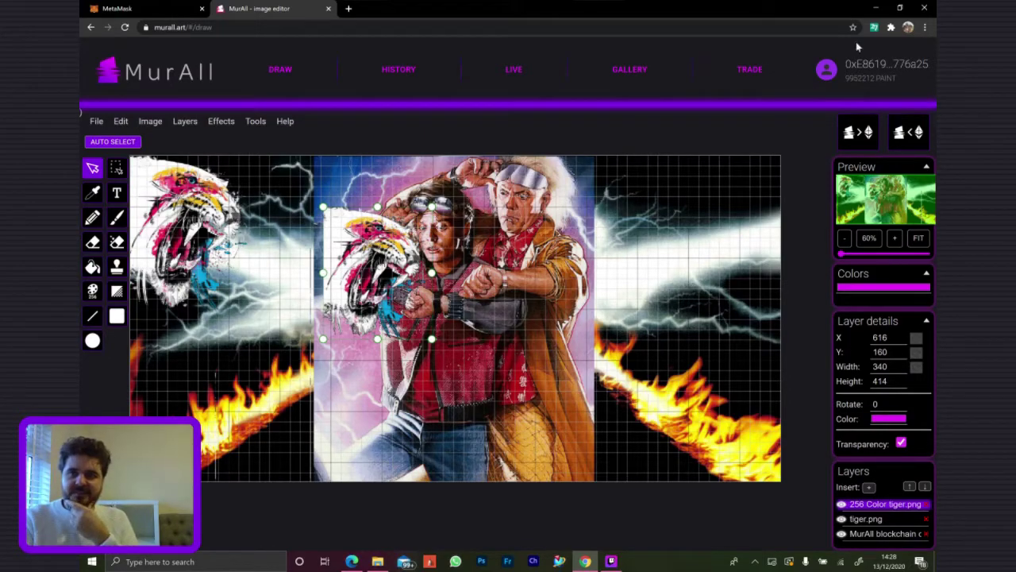
Open the account's NFT collection and inspect the full Tiger artwork with its color palette
click(846, 76)
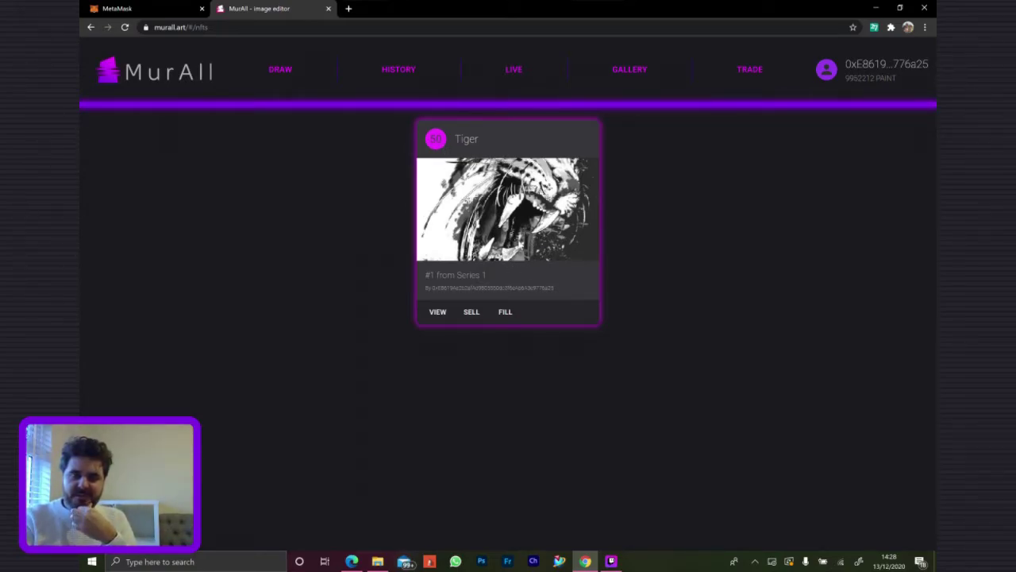
click(486, 216)
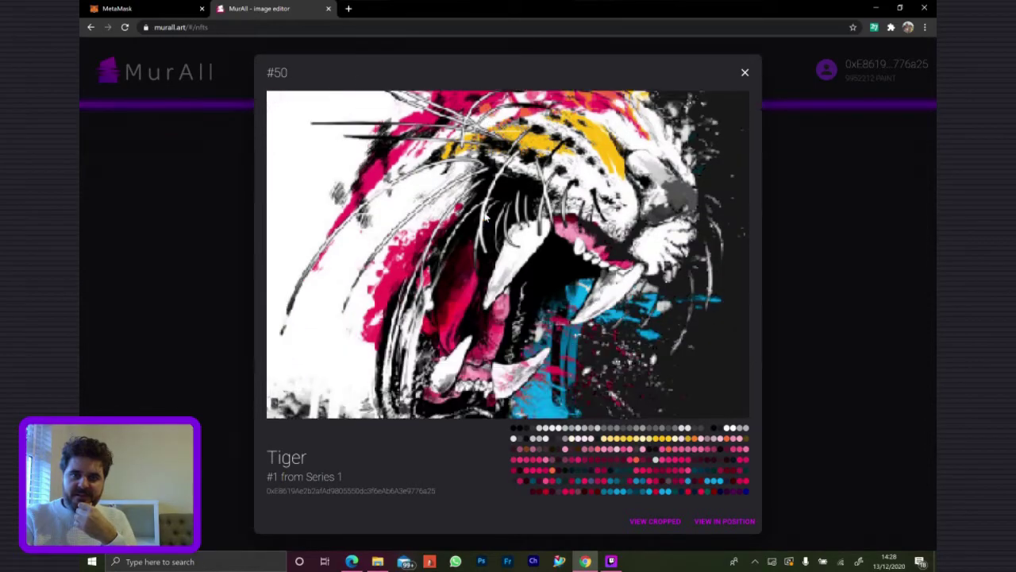
scroll(486, 216, down, 5)
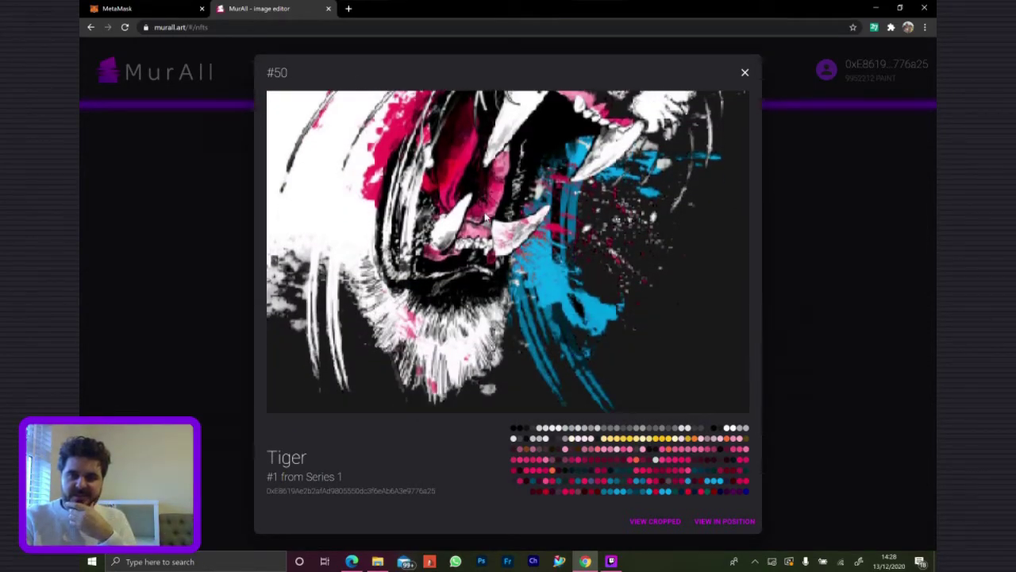
scroll(485, 216, up, 5)
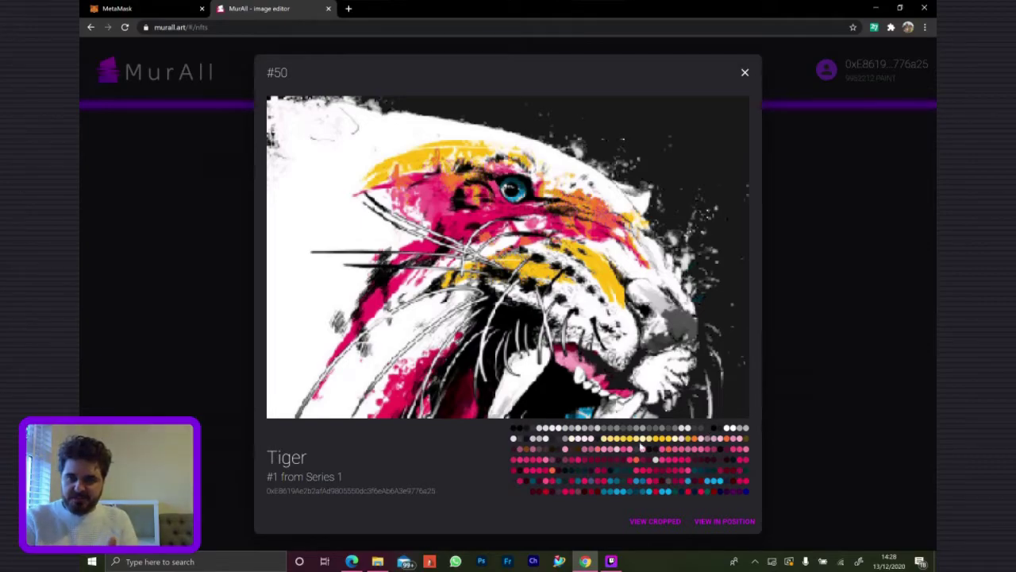
View the Tiger NFT in its mural position, switch back to the cropped view, and close its details
click(723, 520)
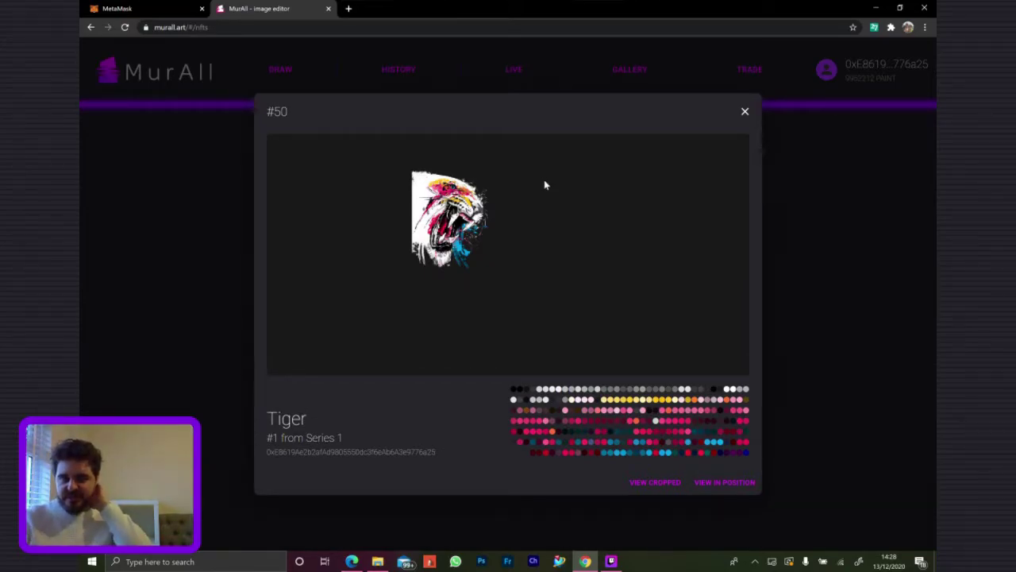
click(653, 482)
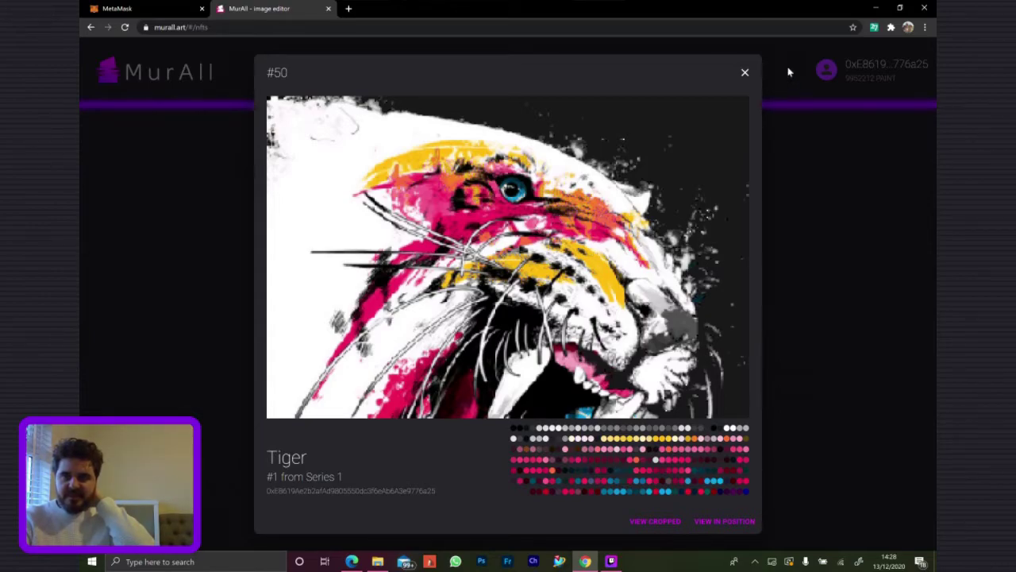
click(743, 72)
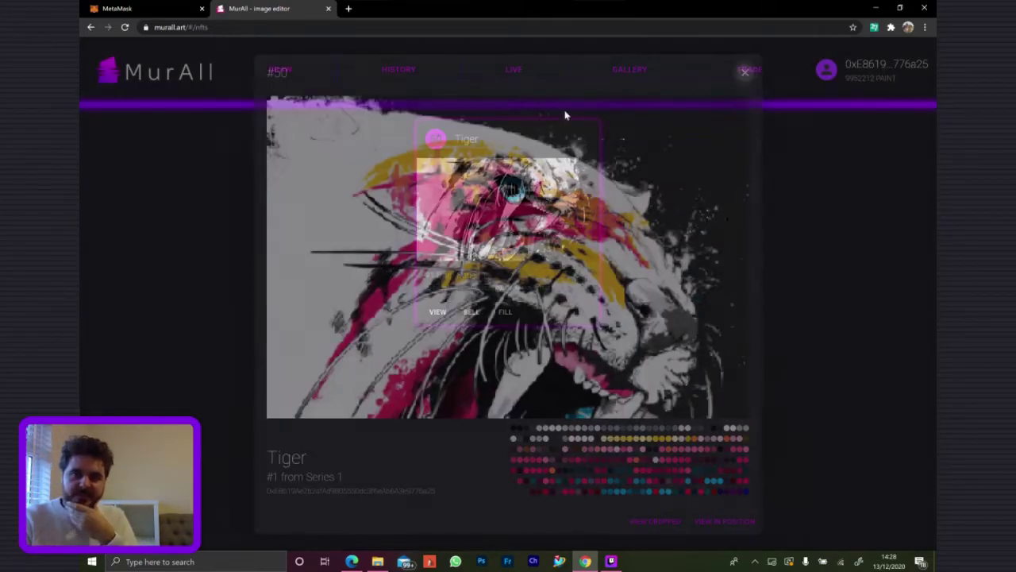
Return to the drawing editor and activate the Pencil tool
click(277, 71)
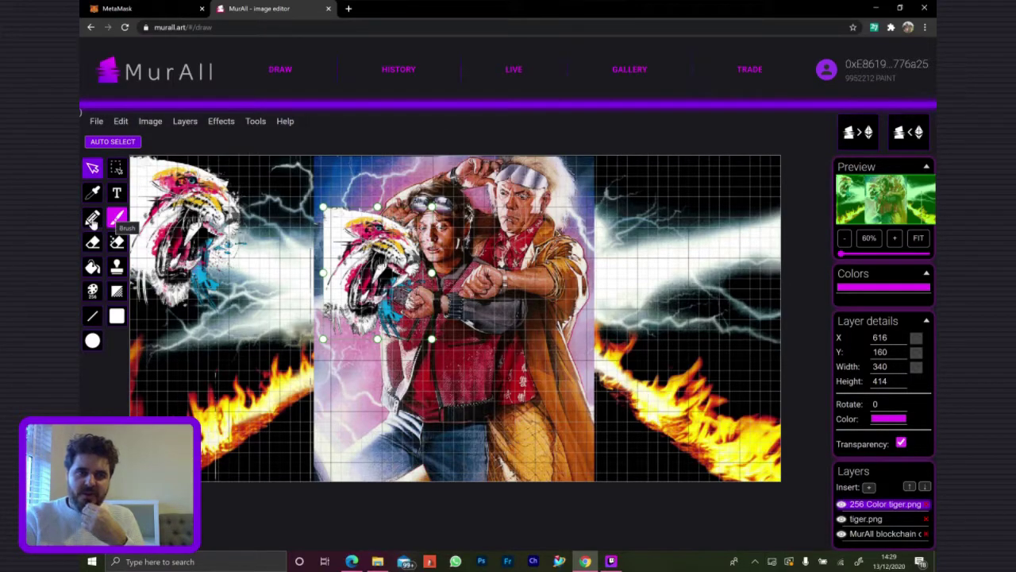
click(92, 219)
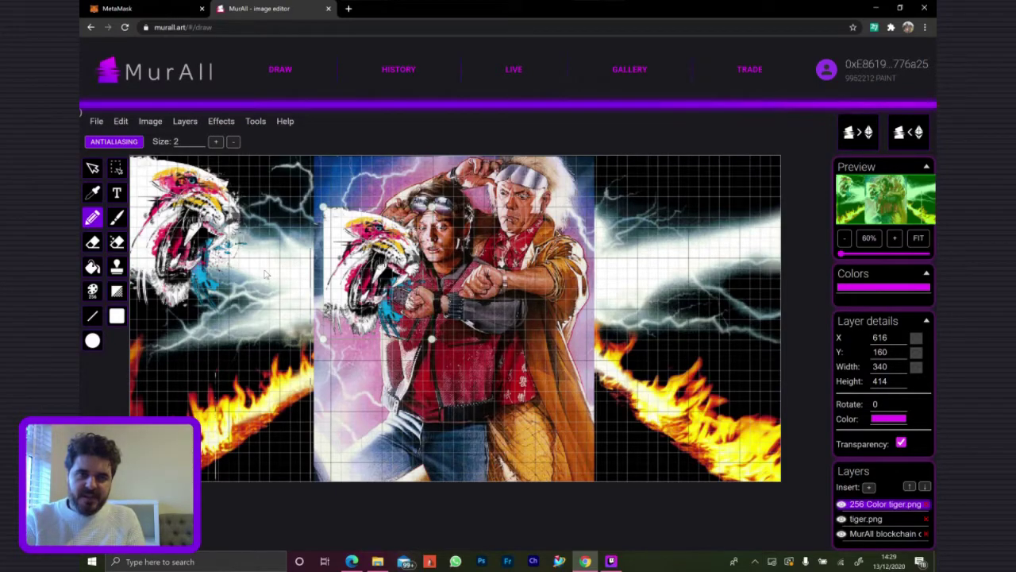
Draw a short magenta line of size 2 across the black watch strap on the younger man's wrist
click(897, 238)
click(897, 238)
click(896, 238)
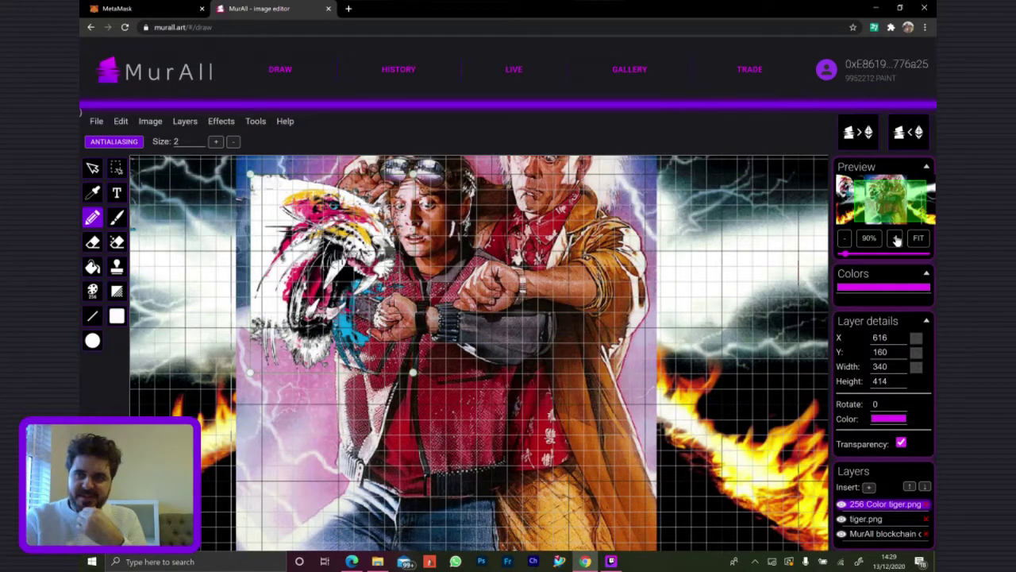
click(896, 238)
click(896, 238)
click(896, 238)
click(897, 239)
click(897, 238)
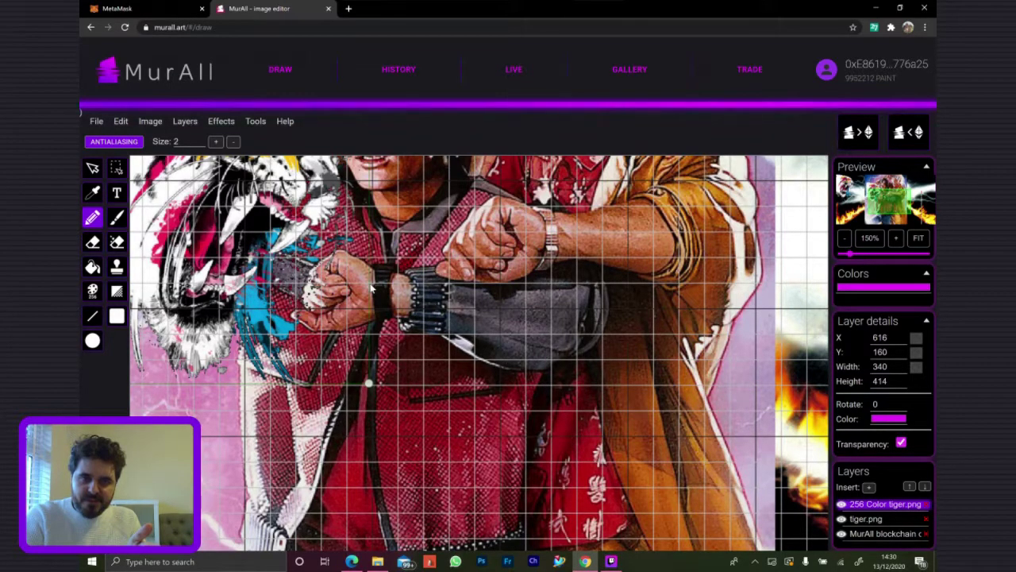
click(372, 288)
drag(385, 287, 392, 288)
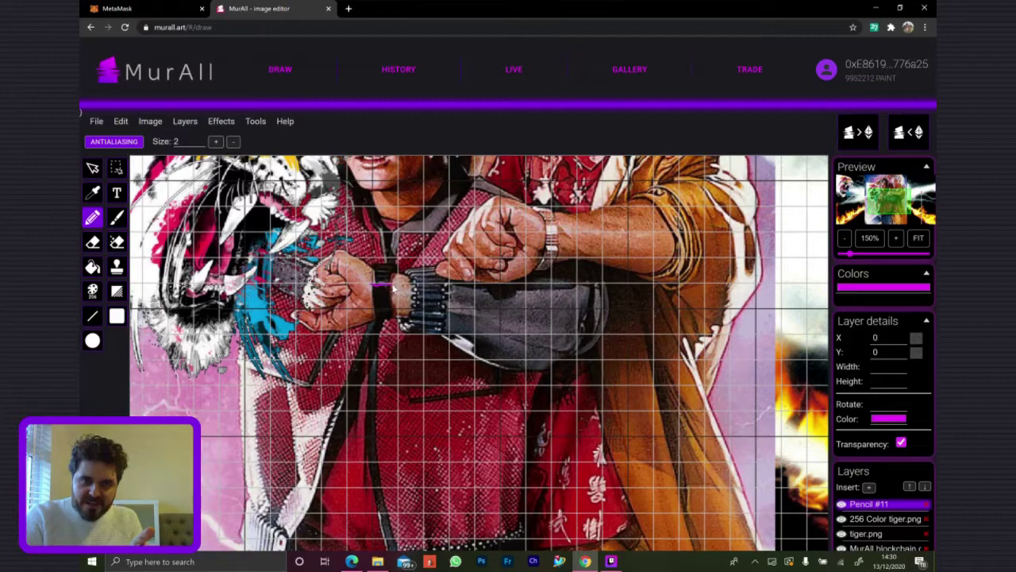
Turn off the pencil's antialiasing and delete the layer holding the magenta line on the watch strap
click(123, 146)
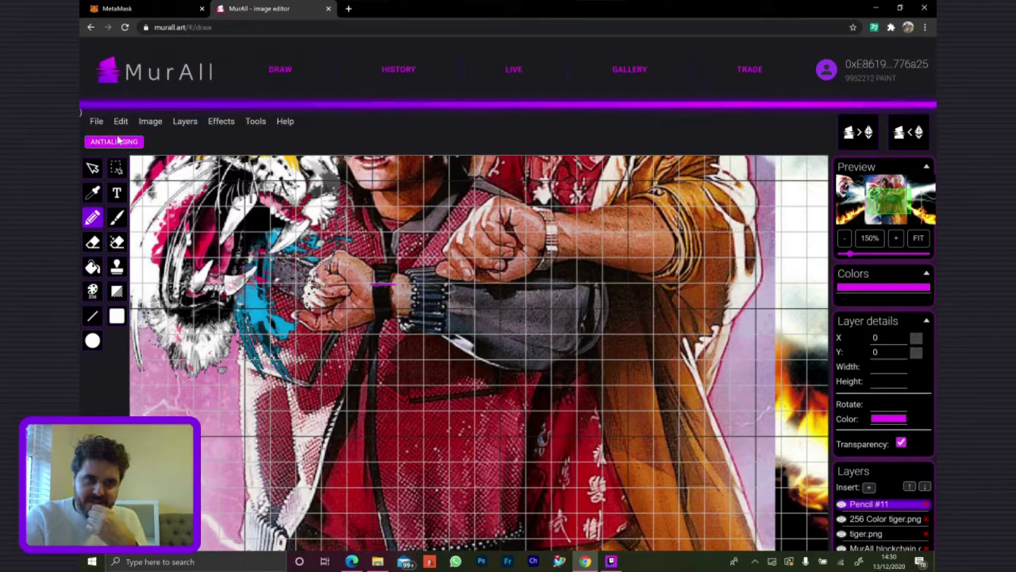
click(895, 239)
click(896, 238)
click(895, 238)
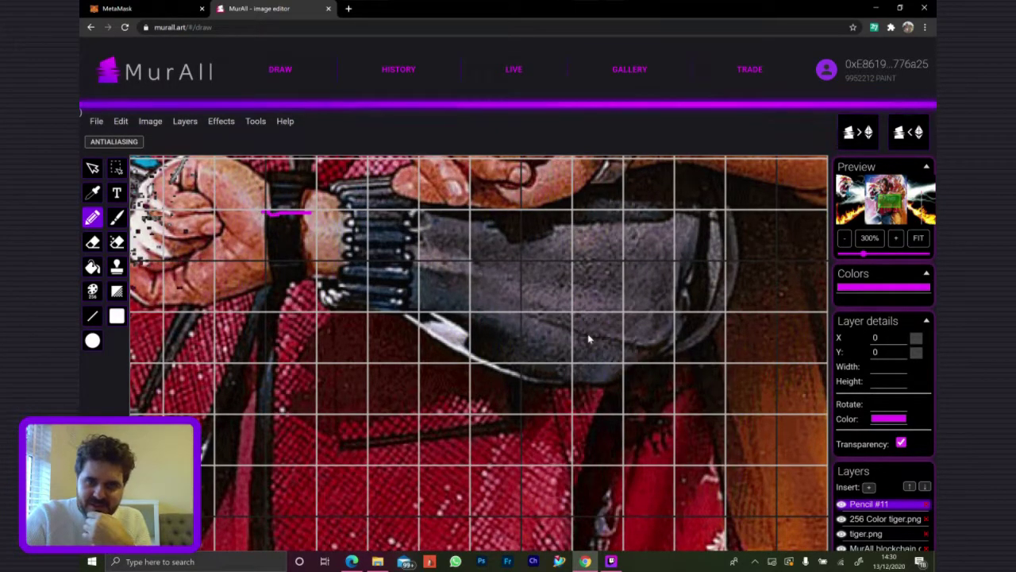
click(926, 506)
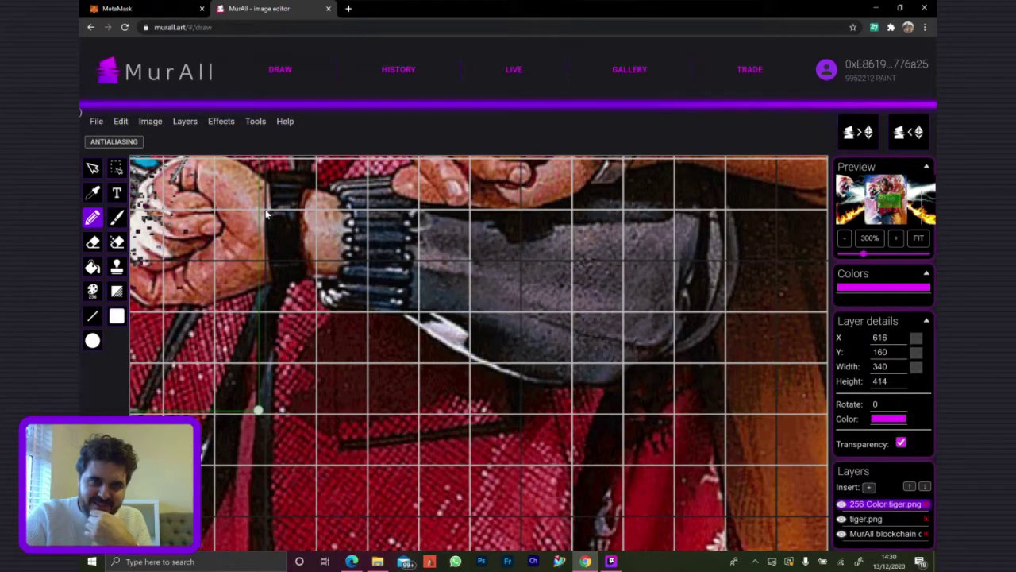
Draw a small magenta T shape over the watch strap with the Pencil and disable transparency for its layer
drag(268, 215, 295, 215)
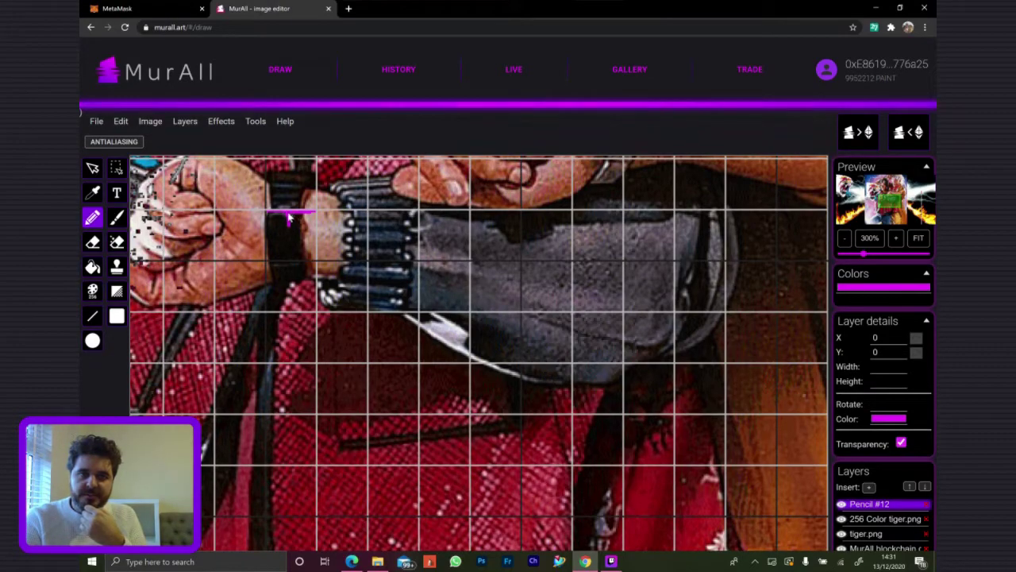
drag(287, 219, 289, 230)
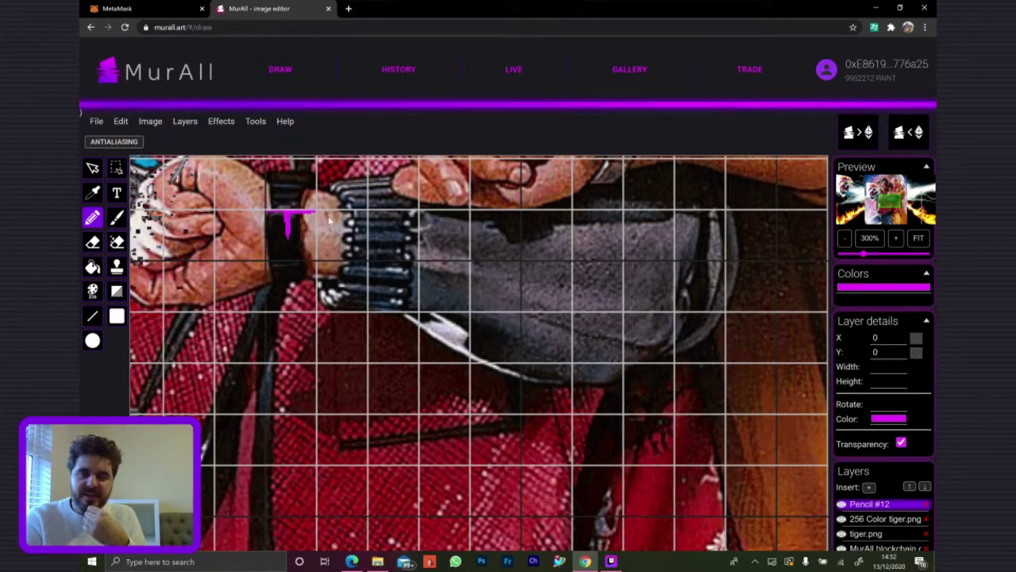
click(901, 444)
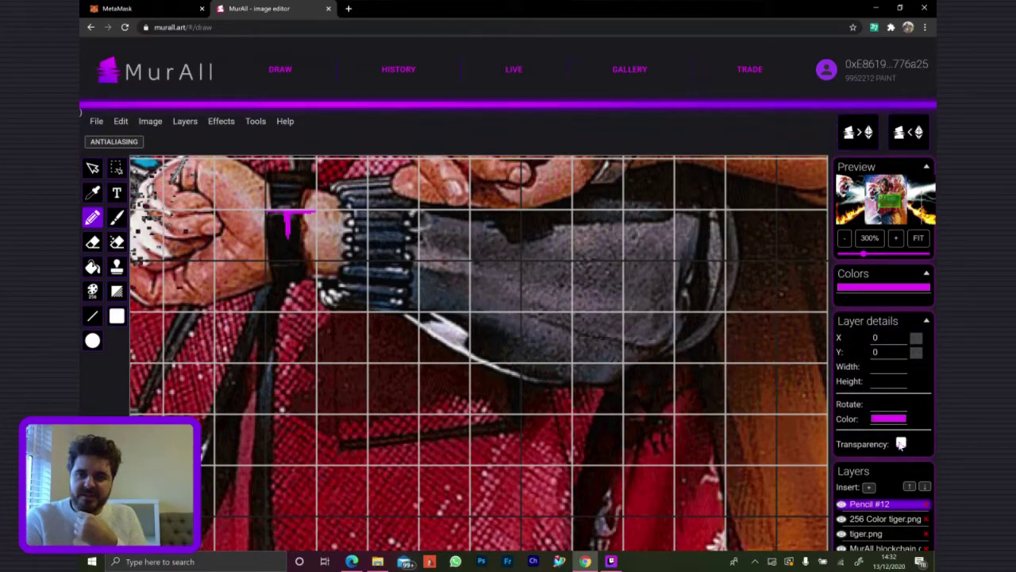
Inspect the T shape's pixel preview and PAINT cost in the blockchain drawing dialog, and cancel without publishing
click(861, 138)
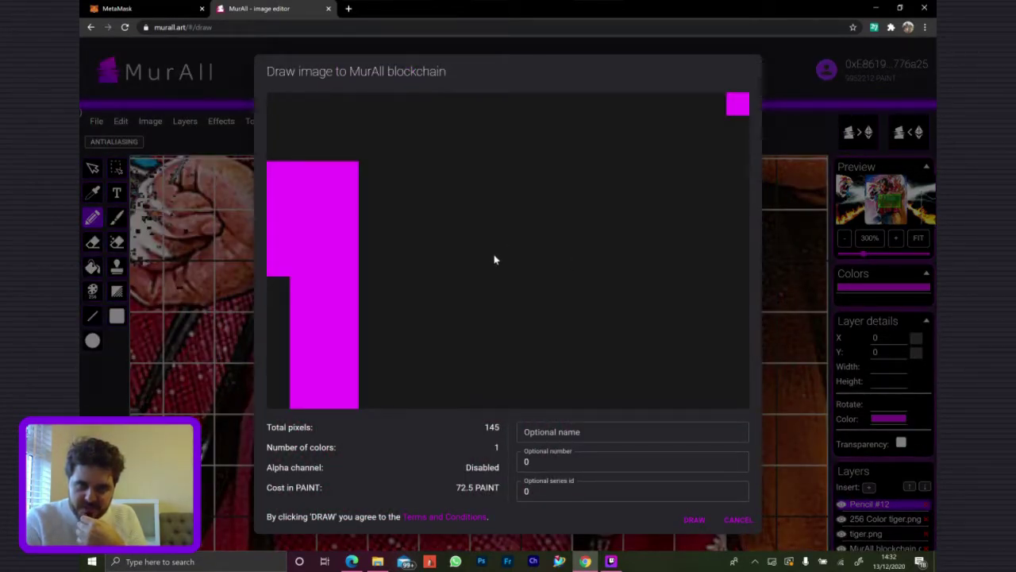
scroll(459, 304, down, 3)
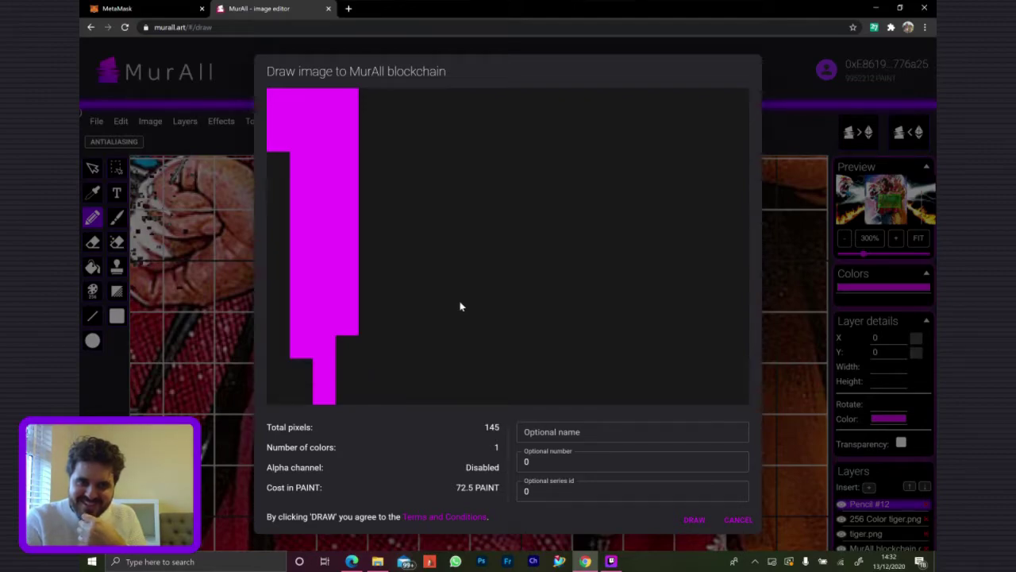
scroll(455, 215, up, 3)
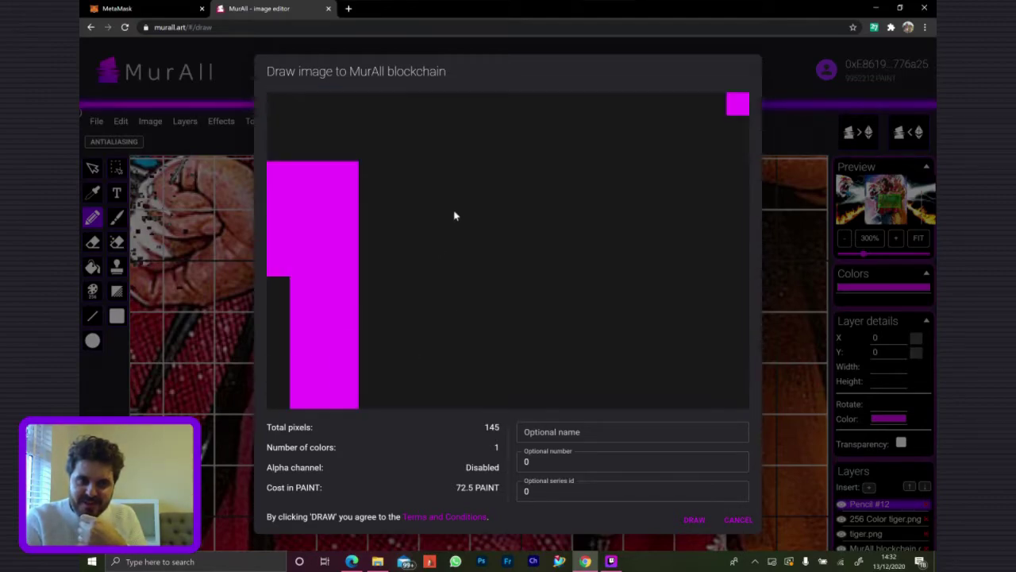
click(737, 521)
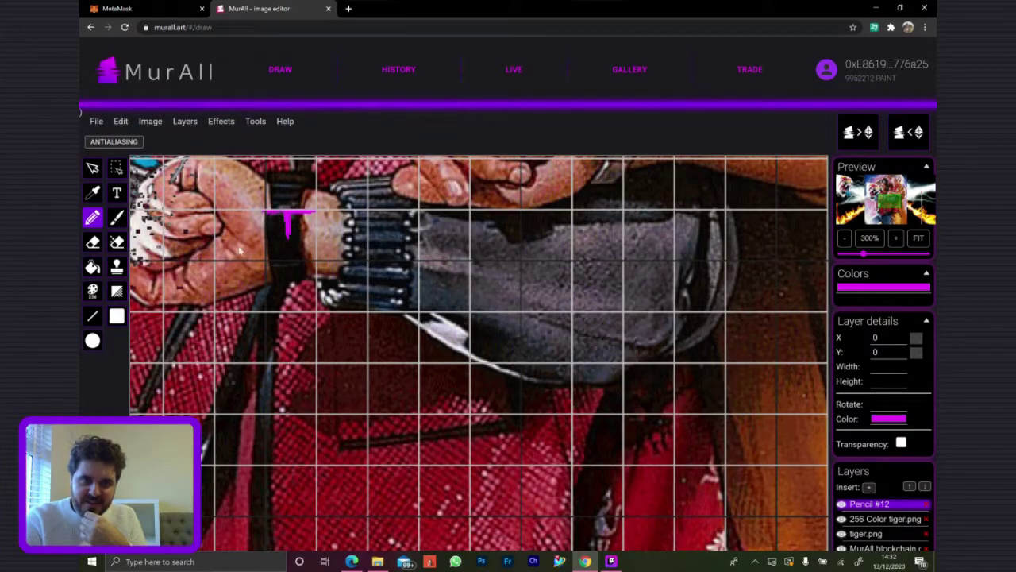
Import the finalFantasySephirothCloud image from the Murall Demo folder as a new layer
click(96, 121)
mouse_move(103, 156)
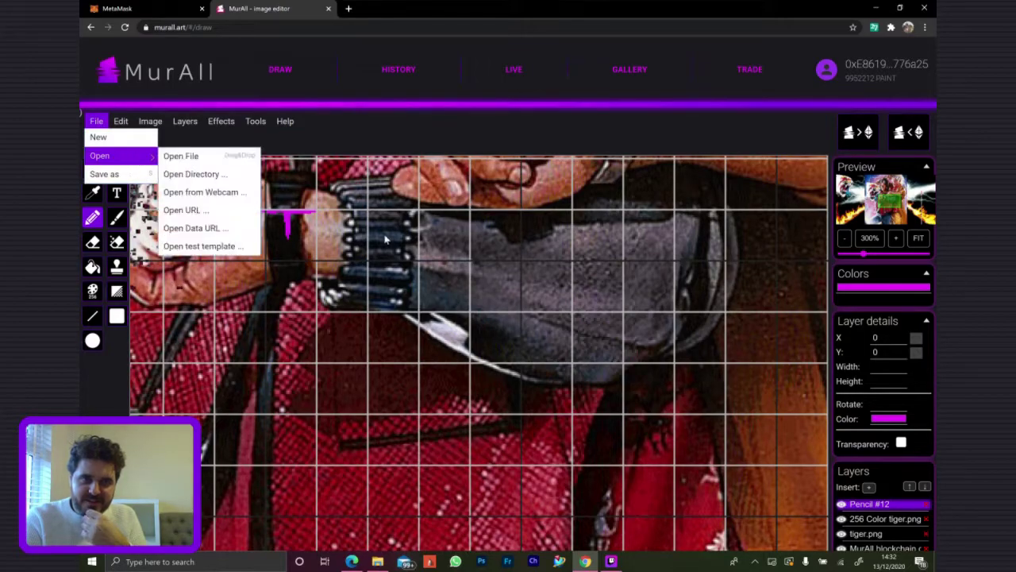
click(191, 155)
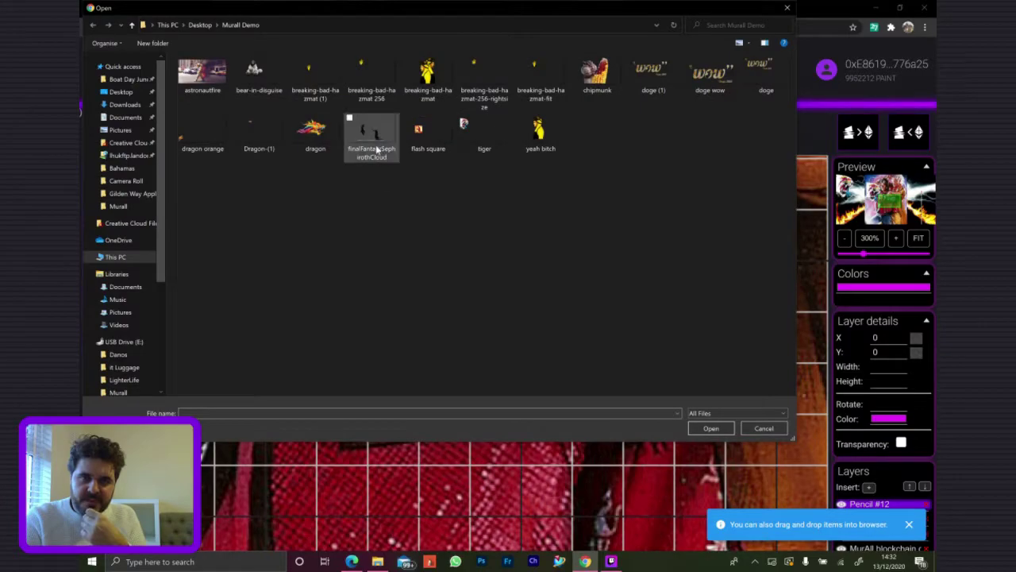
click(371, 136)
click(709, 427)
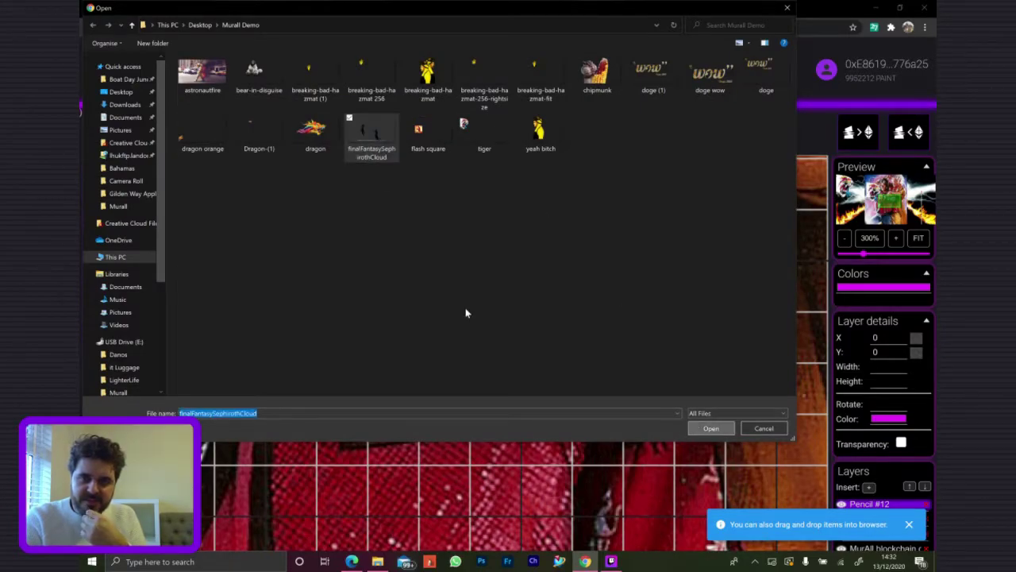
Convert the finalFantasySephirothCloud layer to 256 colors using FloydSteinberg dithering with Serpentine enabled
click(846, 239)
click(847, 239)
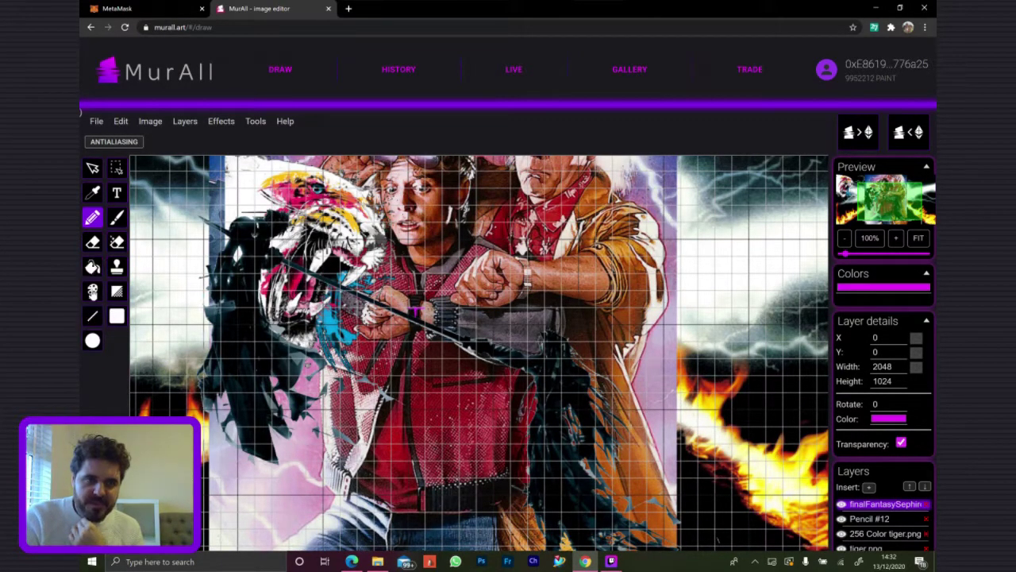
click(93, 291)
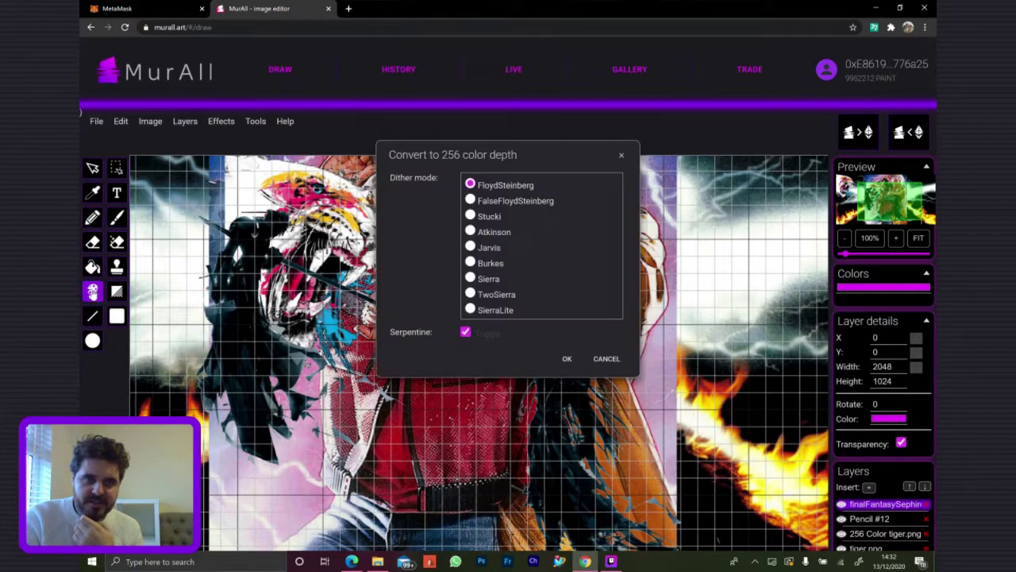
click(567, 358)
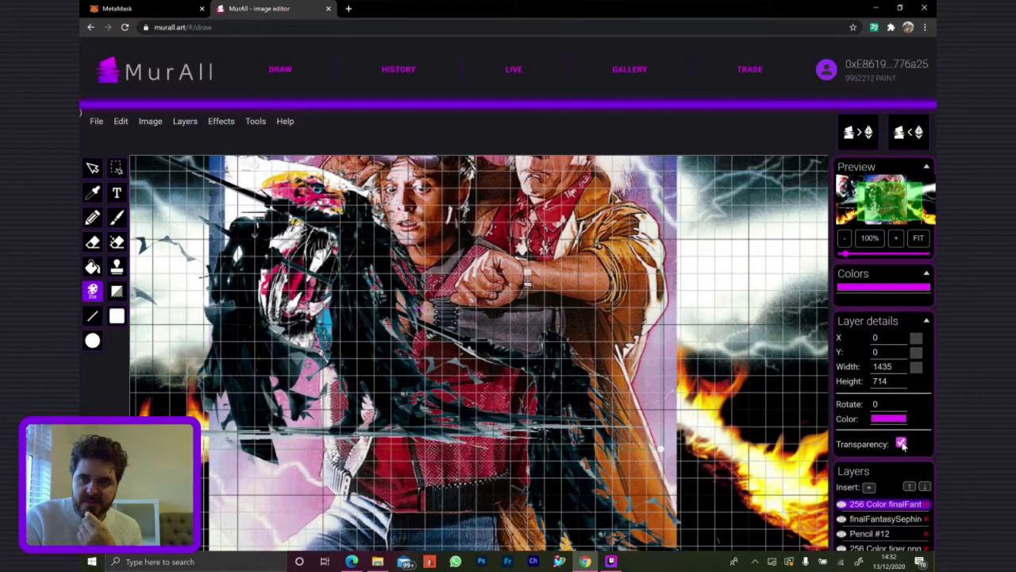
Compare the 256-color layer's blockchain preview and cost with transparency off and on, cancelling the draw dialog each time
click(848, 135)
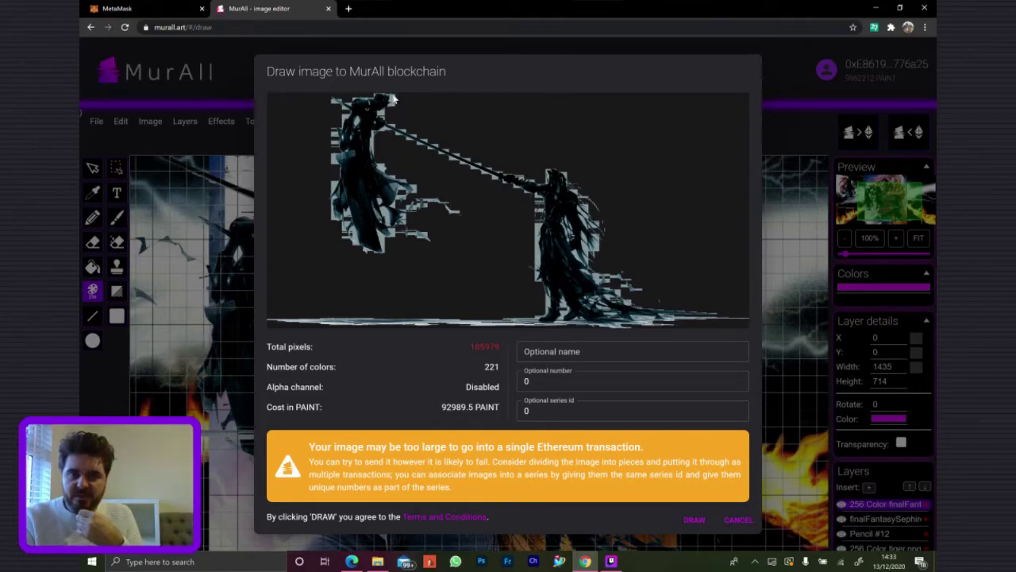
click(736, 520)
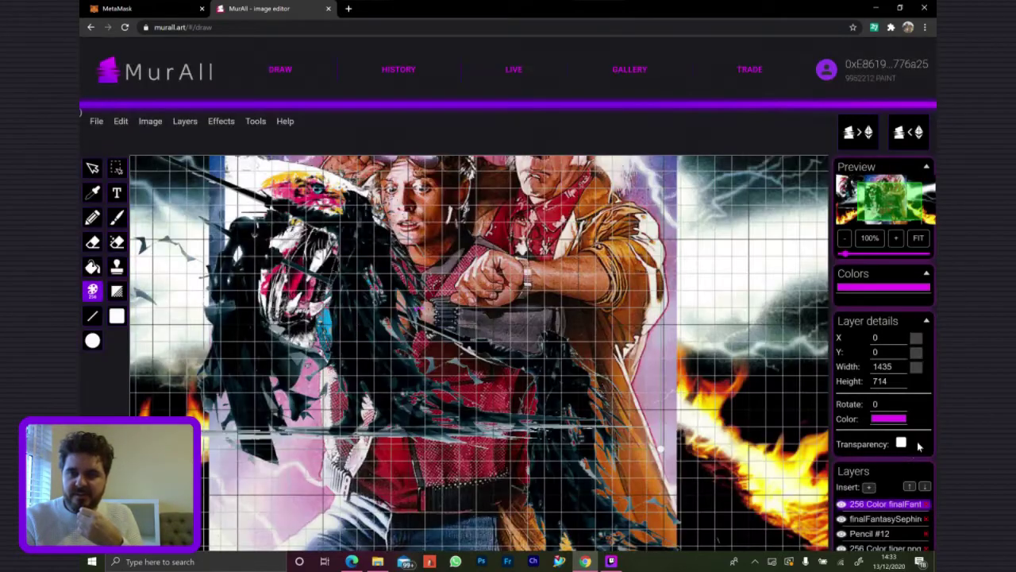
click(902, 443)
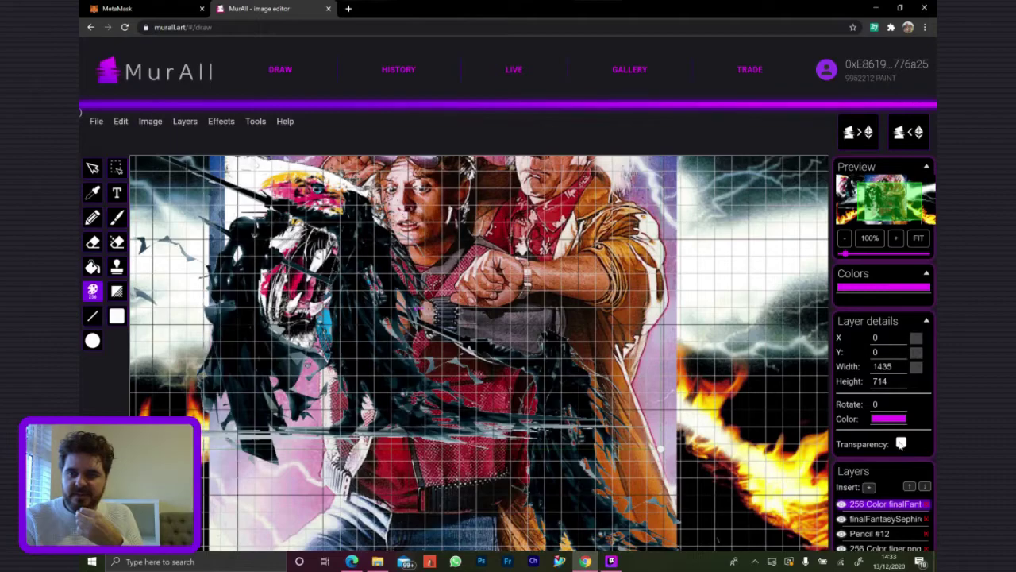
click(857, 146)
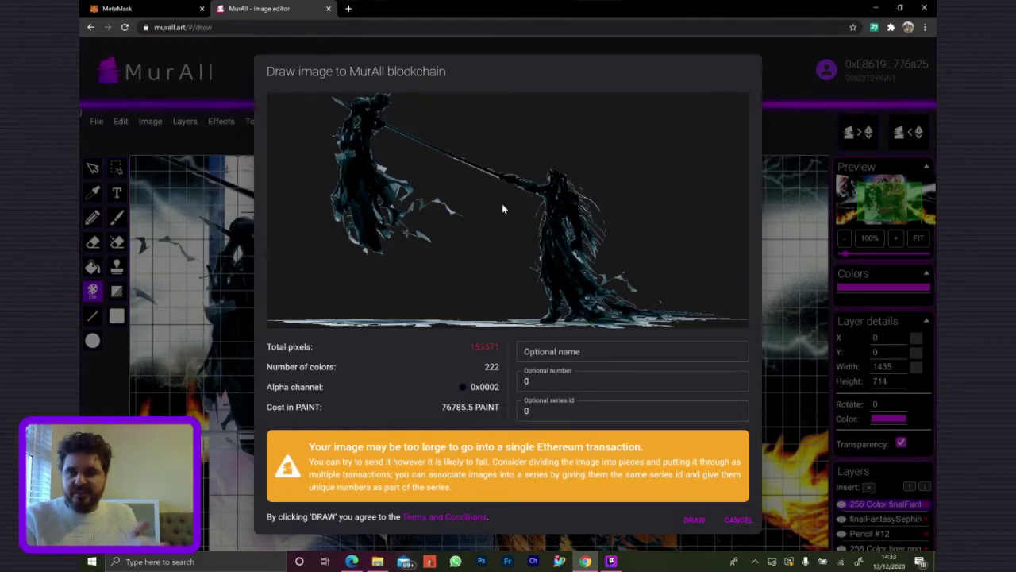
click(737, 520)
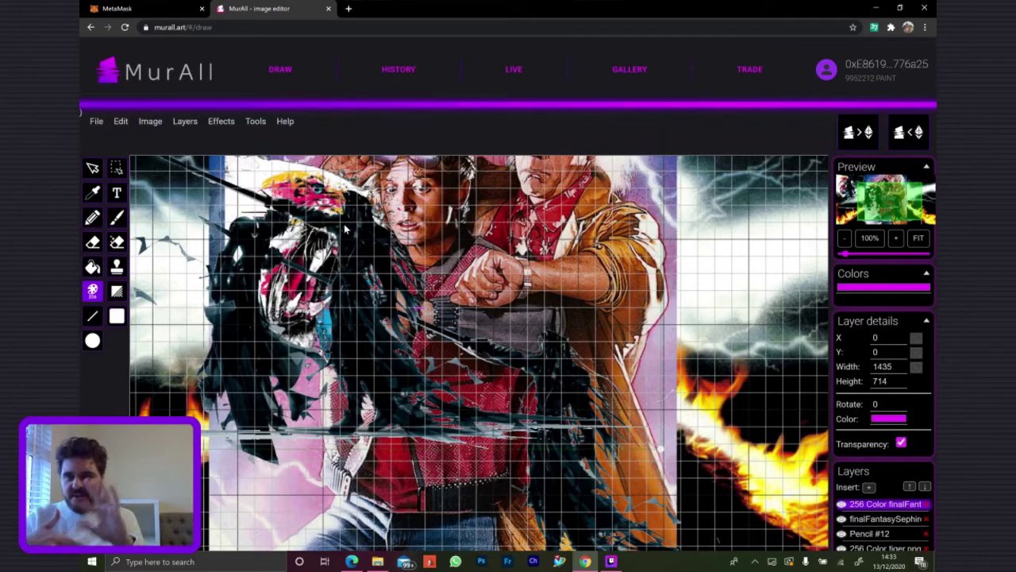
Delete the 256-color and original finalFantasySephirothCloud layers
click(926, 506)
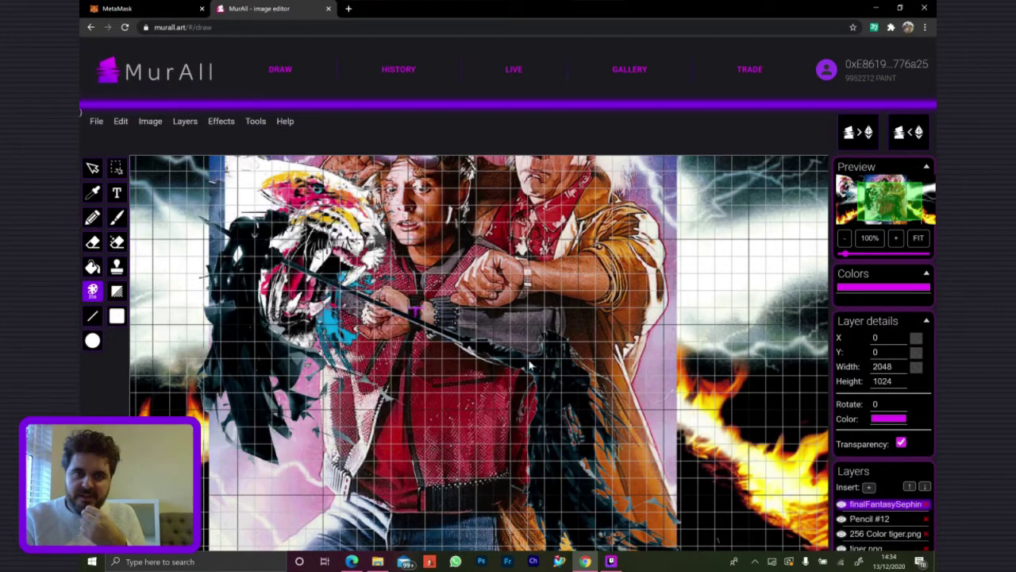
click(926, 505)
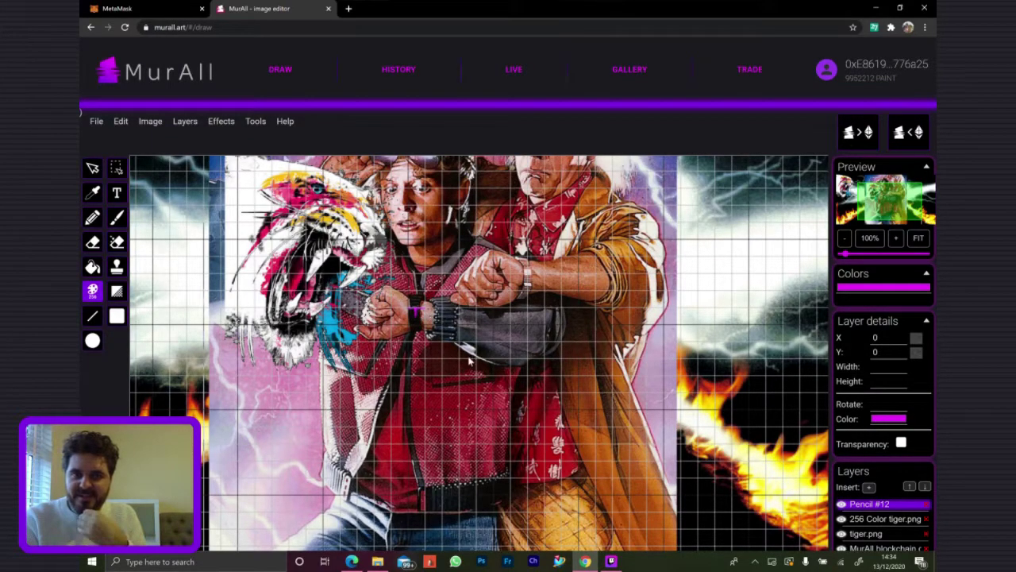
Try to publish the pencil layer as "Pink watch" with number 1 and series ID 1, and reject the wallet transaction
click(860, 135)
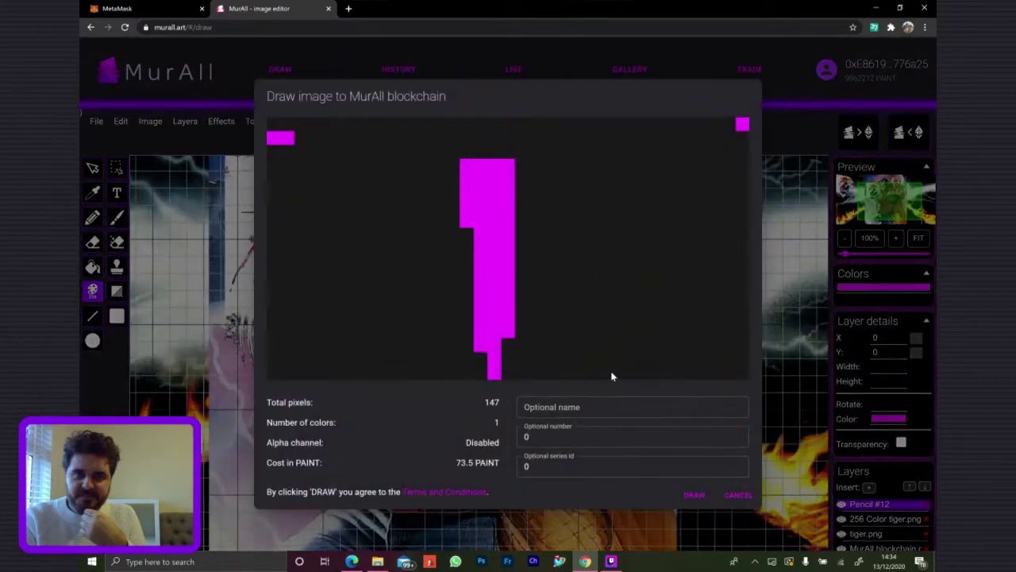
click(611, 407)
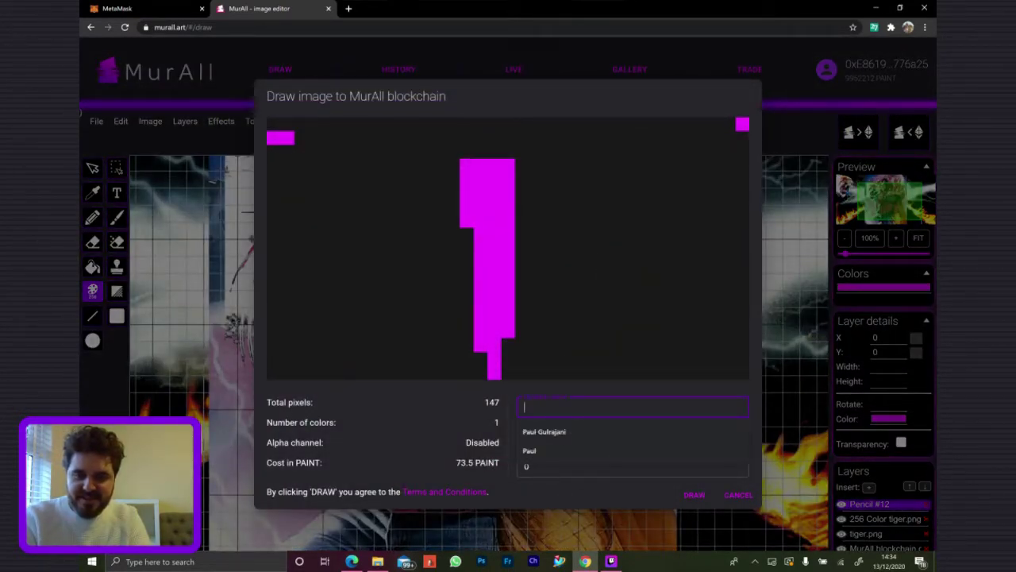
text(Pink watch)
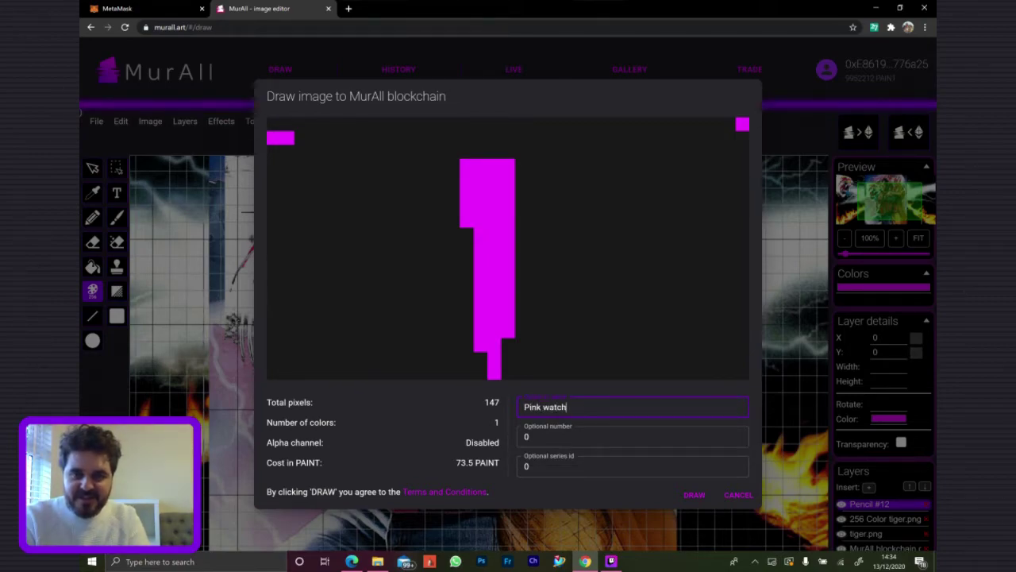
key(Tab)
text(1)
key(Tab)
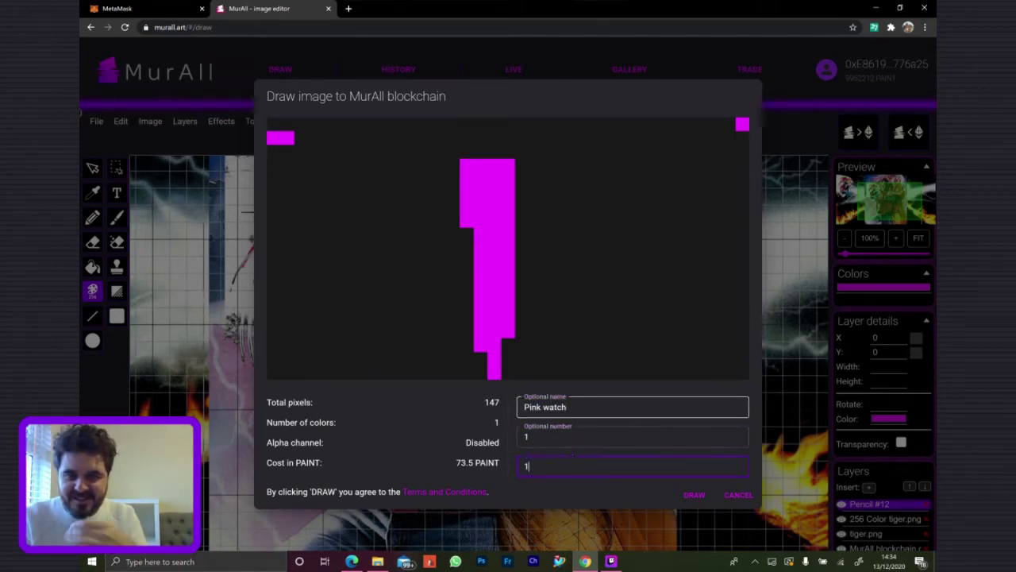
text(1)
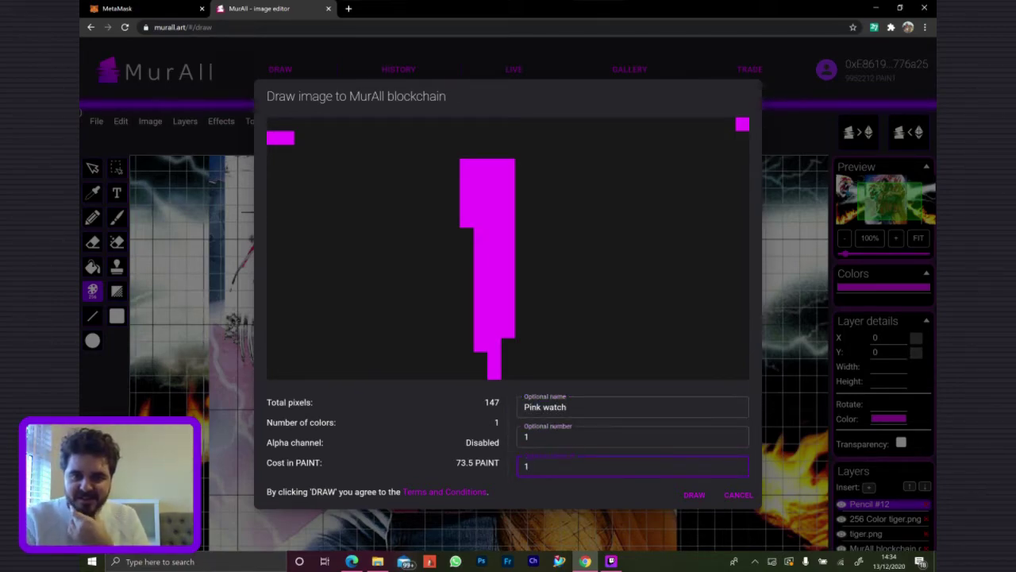
click(695, 497)
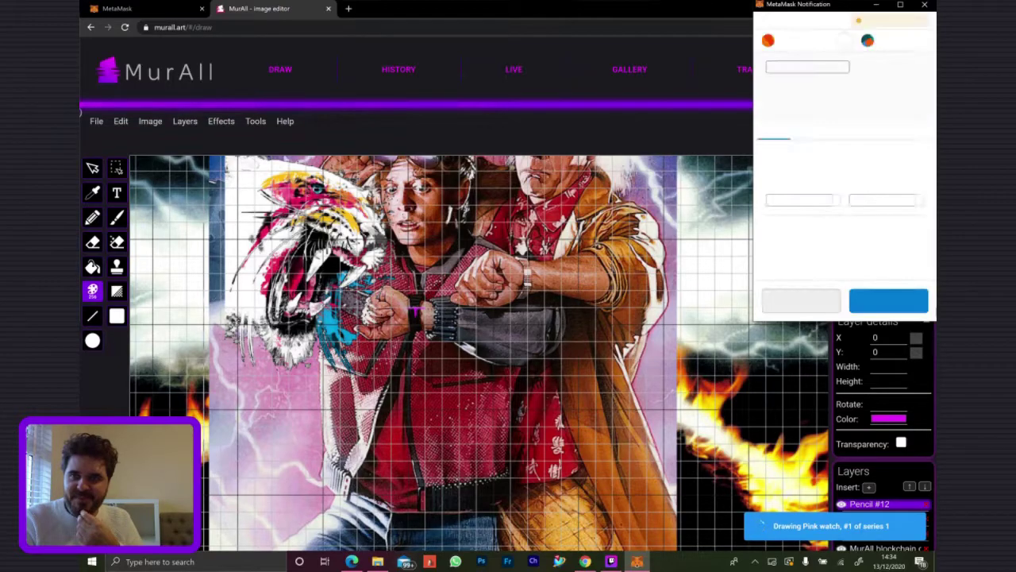
click(799, 303)
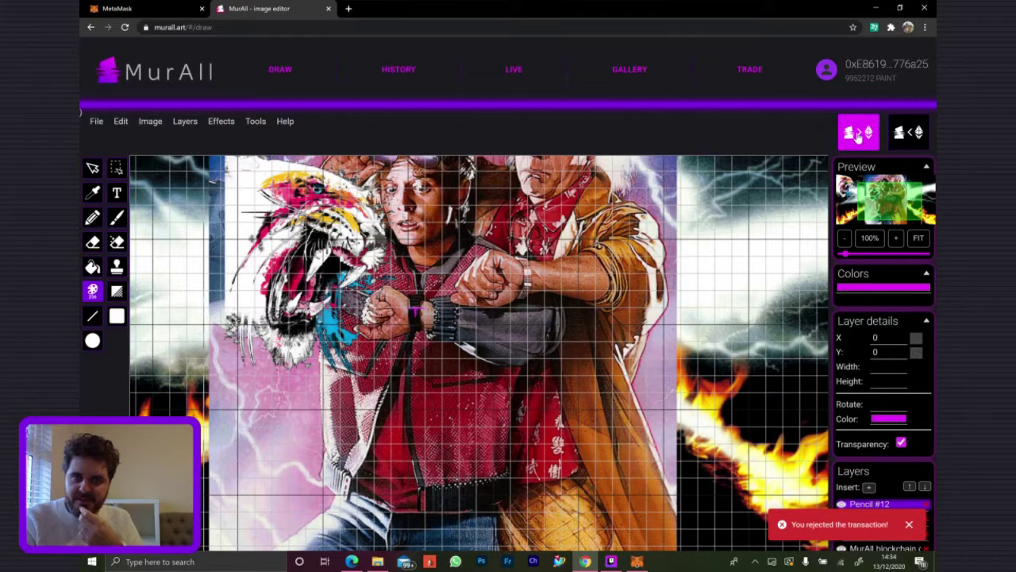
Submit the pencil layer for drawing to the MurAll blockchain as "Pink watch" with number 1 and series ID 1
click(859, 135)
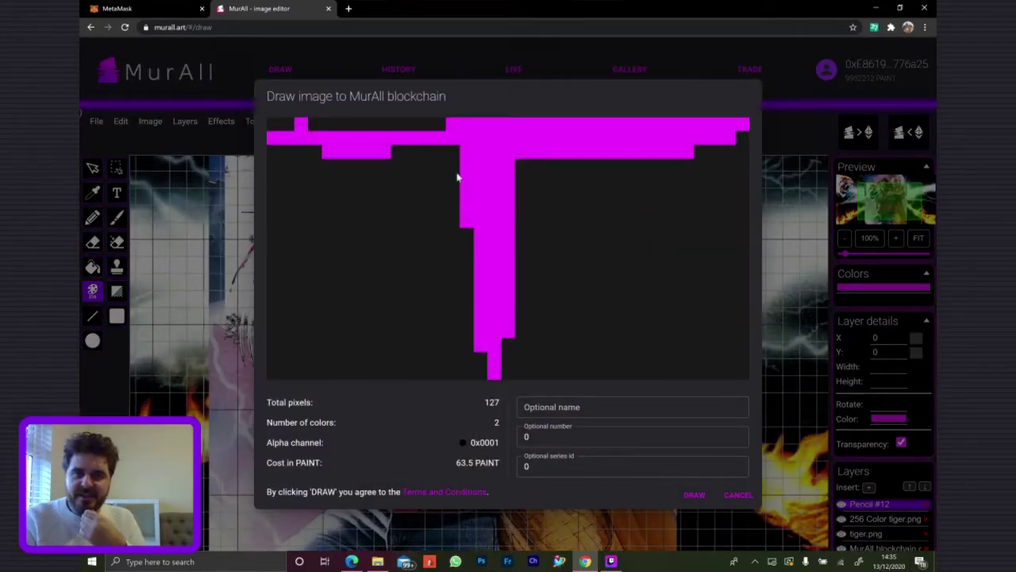
click(544, 406)
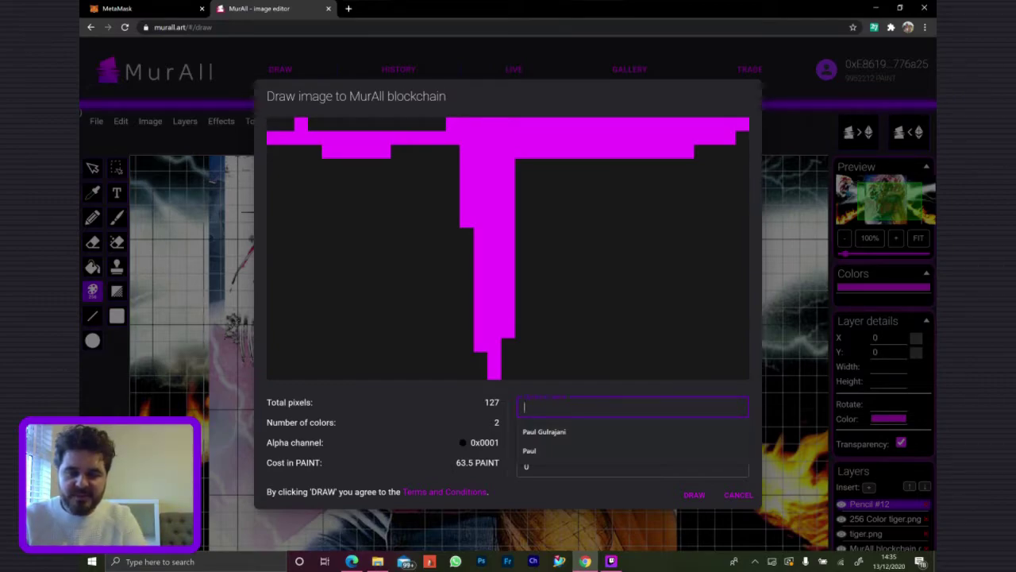
text(Pink es)
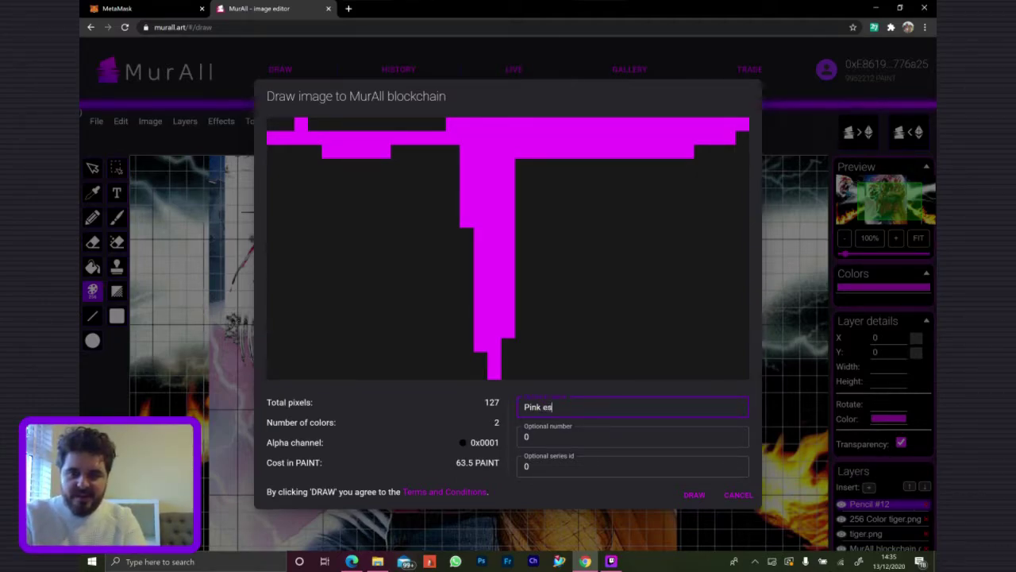
key(BackSpace)
key(BackSpace)
text(watch)
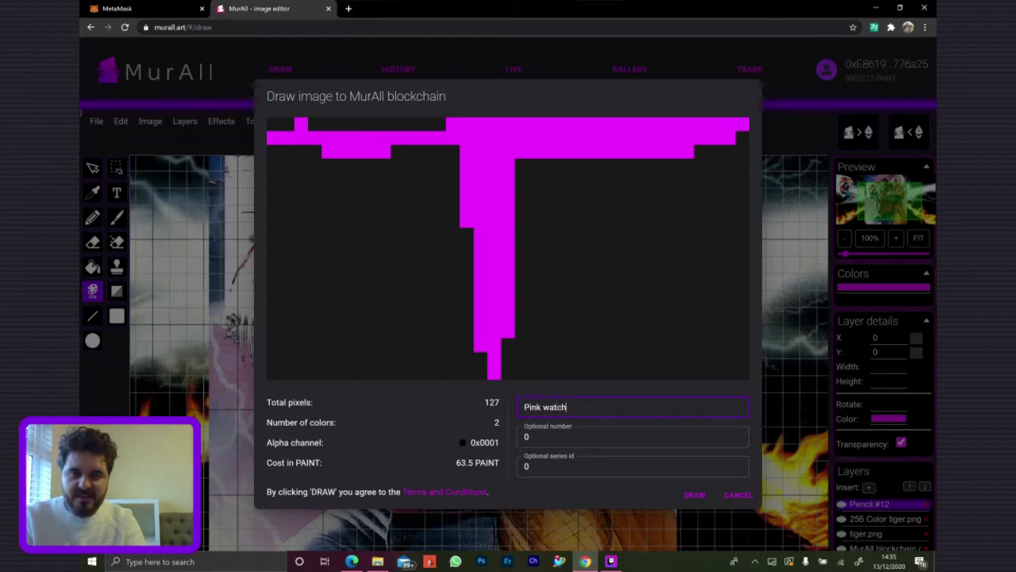
key(Tab)
text(1)
key(Tab)
text(1)
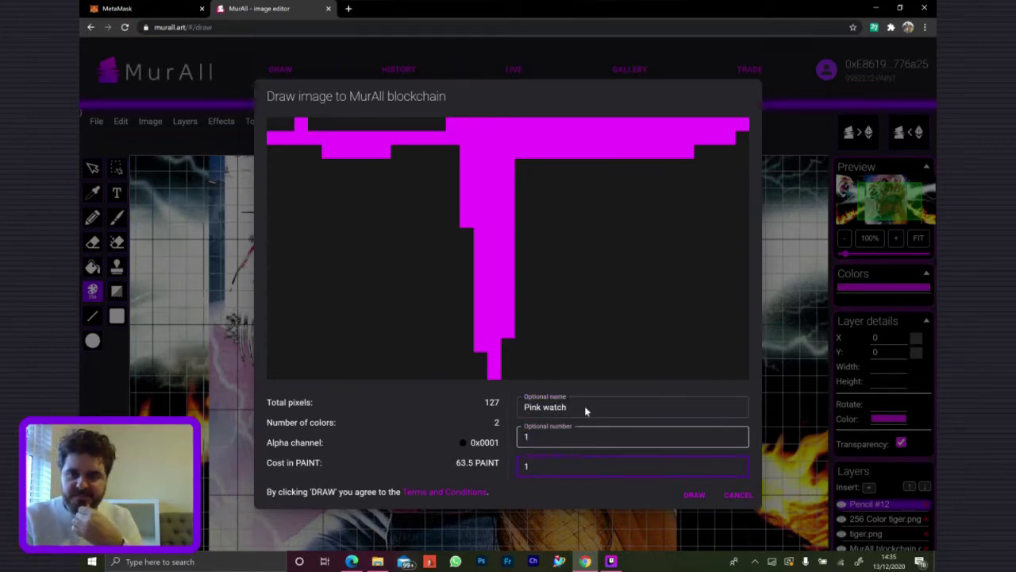
click(699, 497)
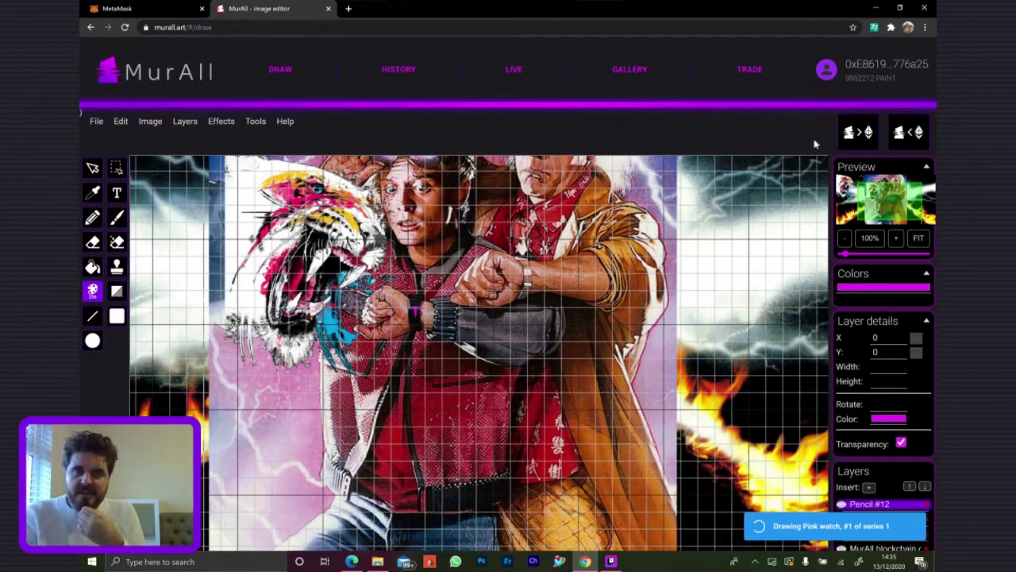
Open MurAll's Live page and check the live mural in the Microsoft Edge window before returning to Chrome
key(alt+Tab)
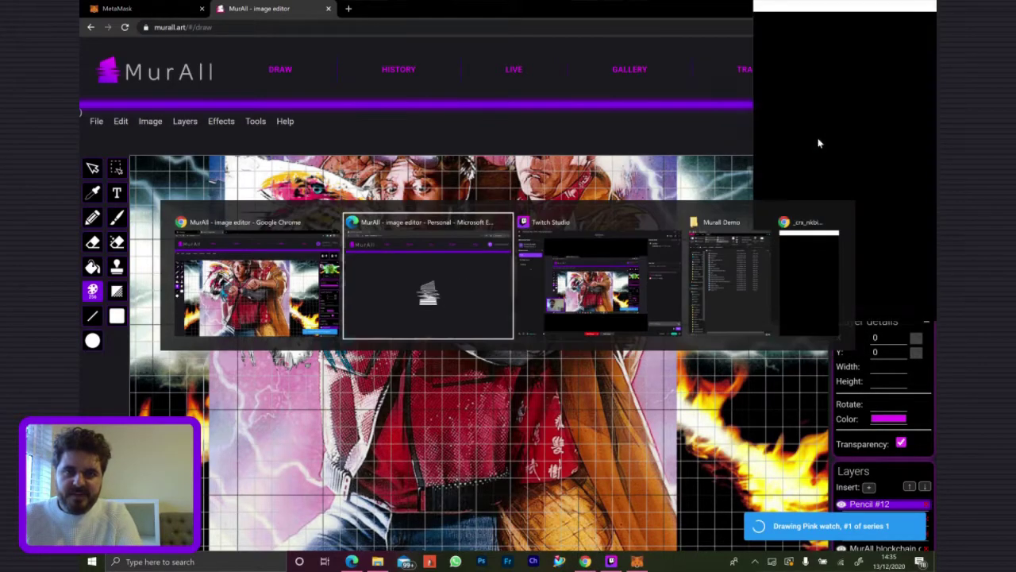
key(alt+Tab)
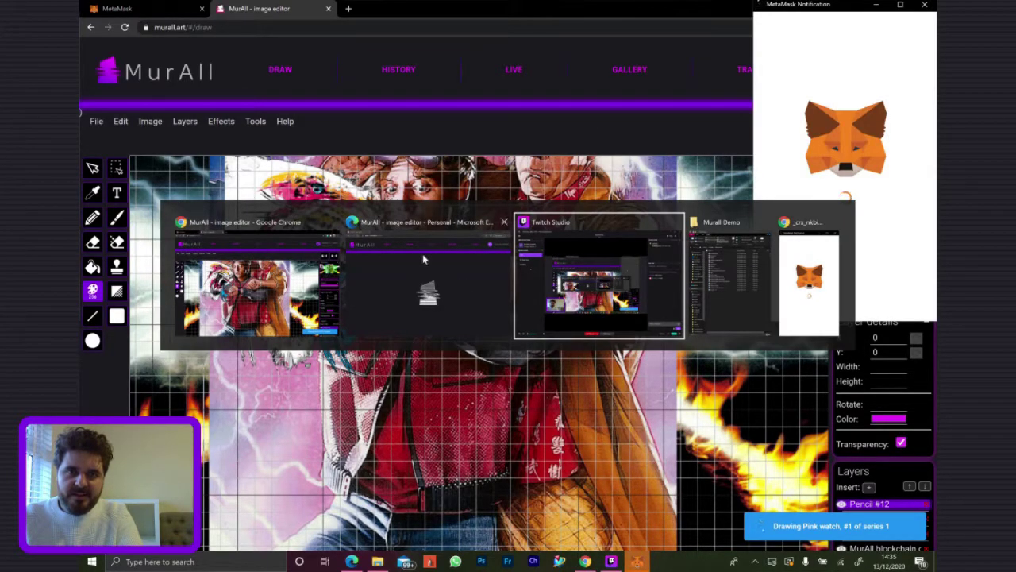
key(alt+Tab)
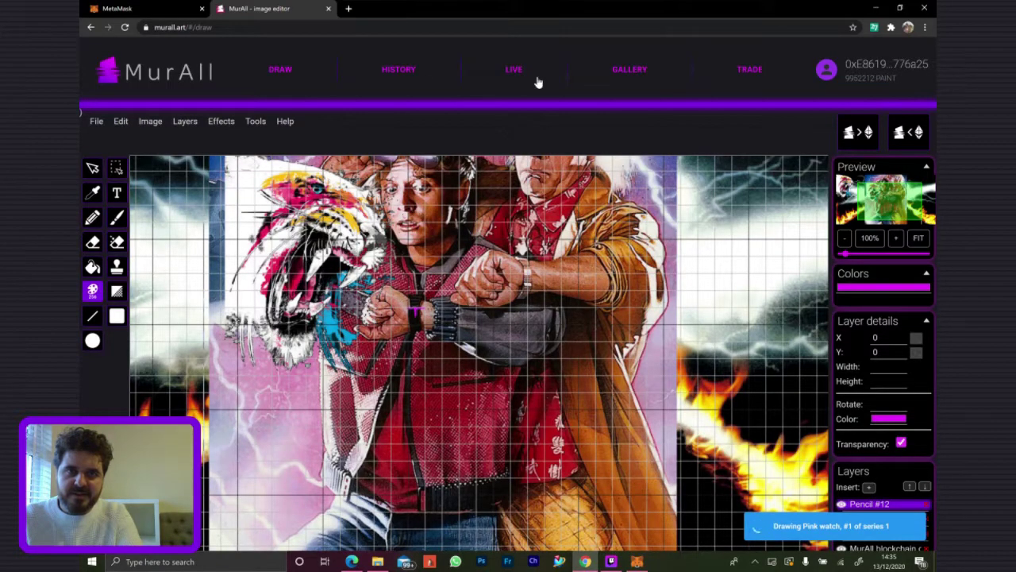
click(514, 70)
key(alt+Tab)
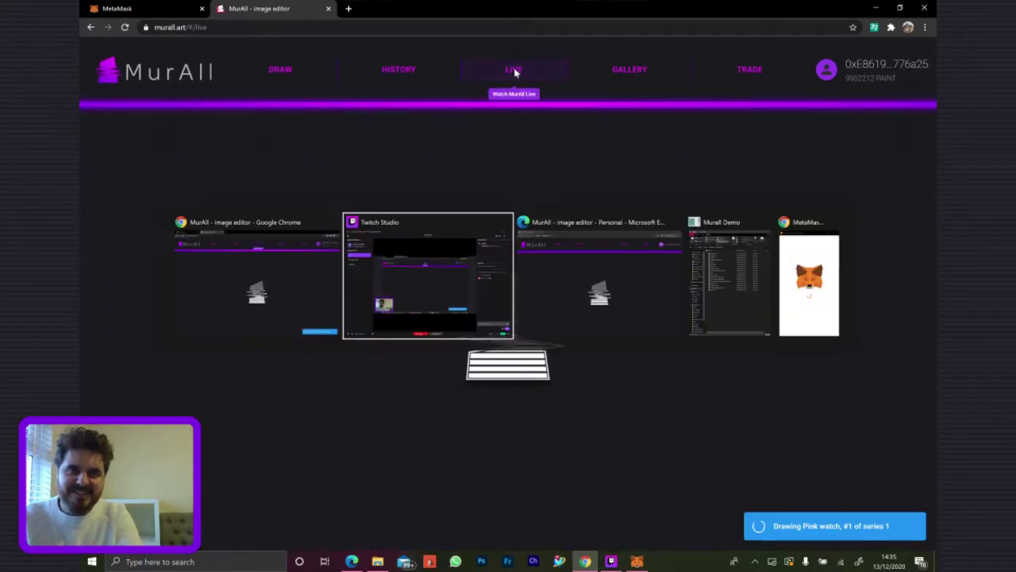
key(alt+Tab)
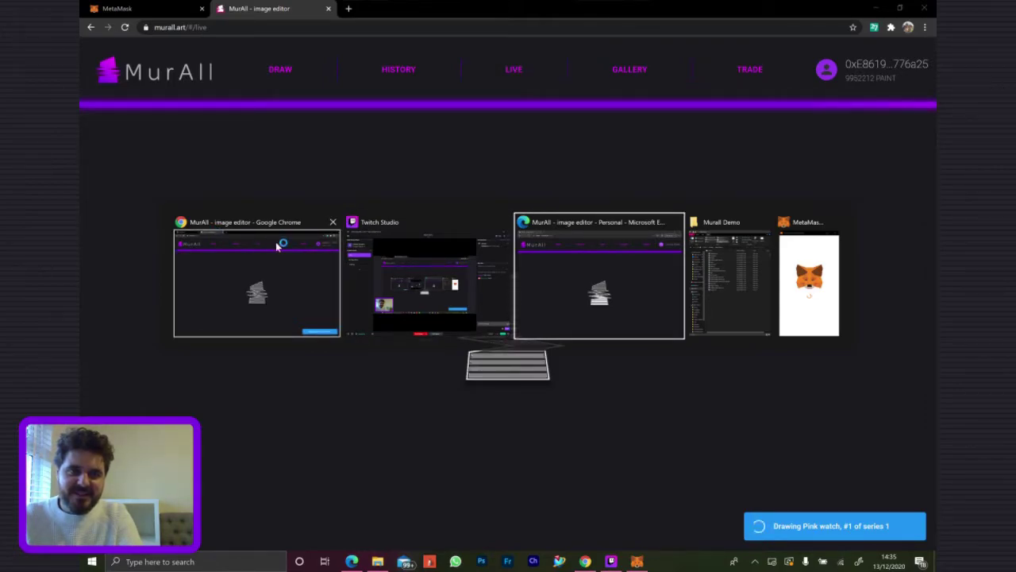
click(612, 261)
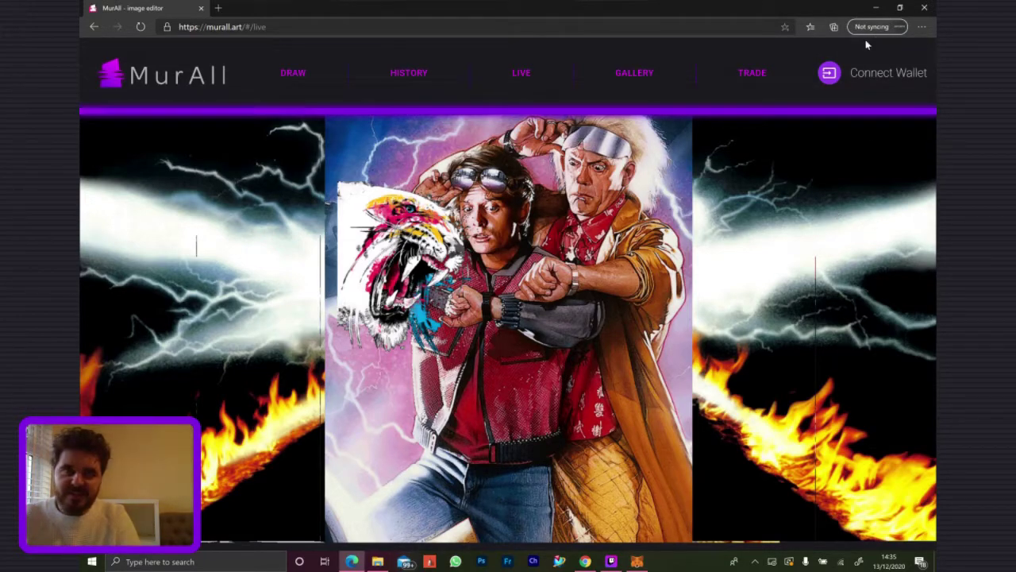
key(alt+Tab)
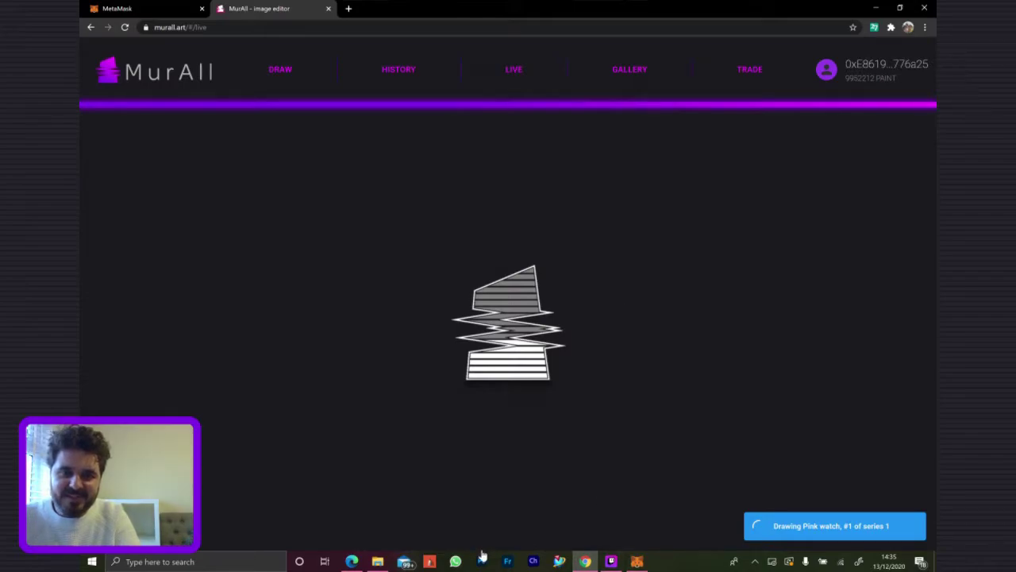
Arrange the Edge window with the live mural side by side with the Chrome MurAll window
click(351, 561)
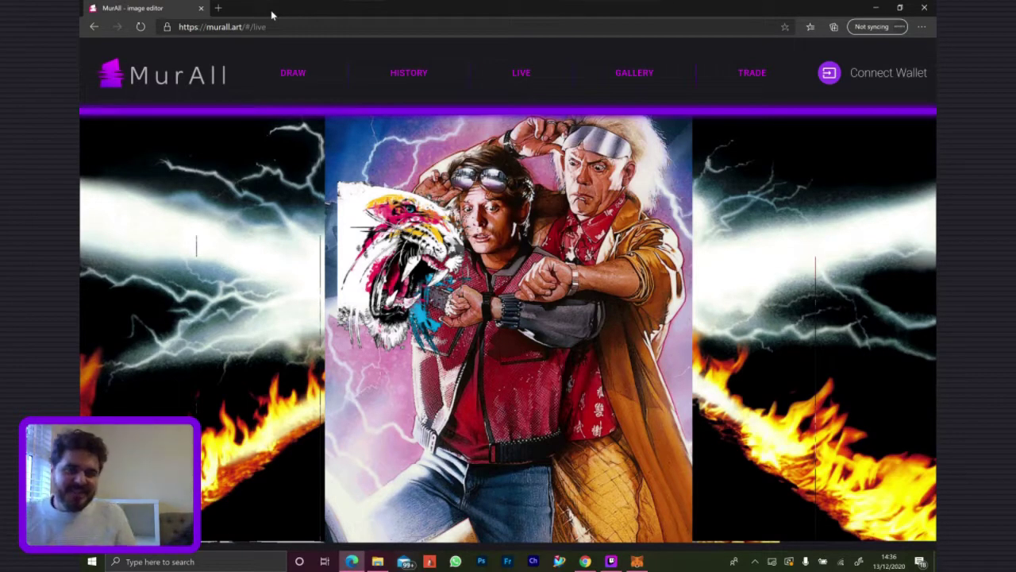
drag(290, 10, 935, 233)
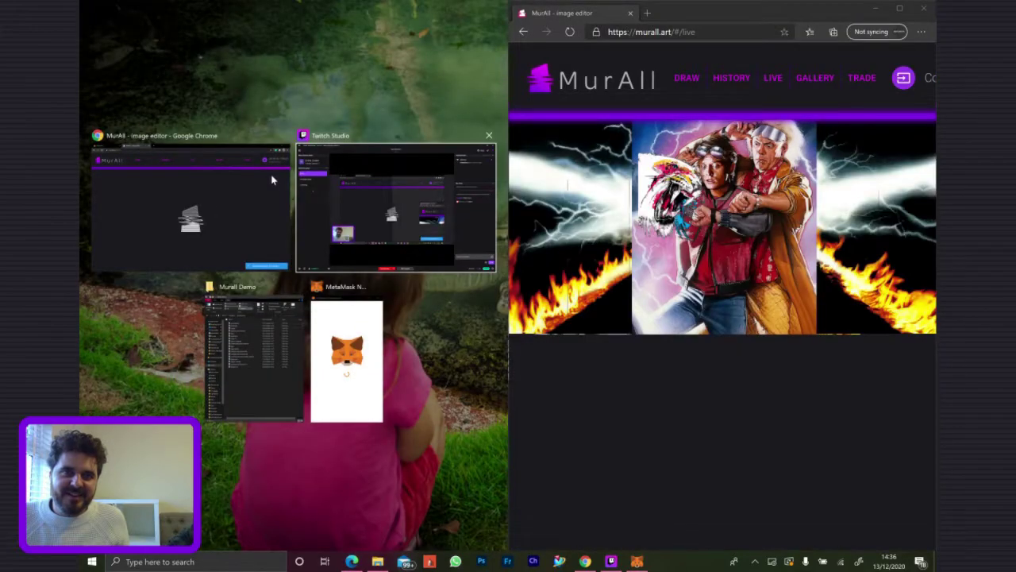
click(211, 187)
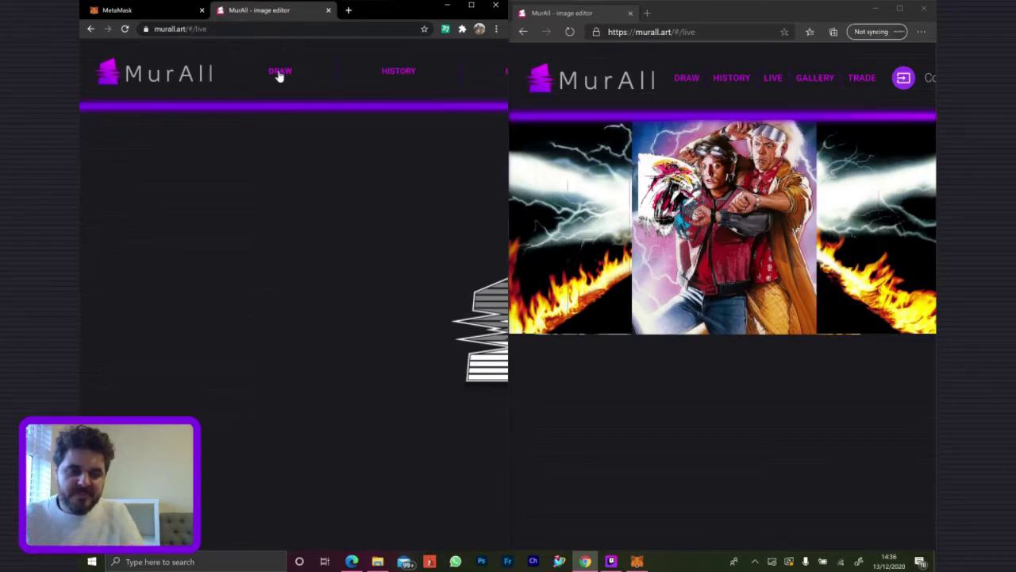
Open the MetaMask extension in Chrome and confirm the pending "Pink watch" contract transaction
click(464, 30)
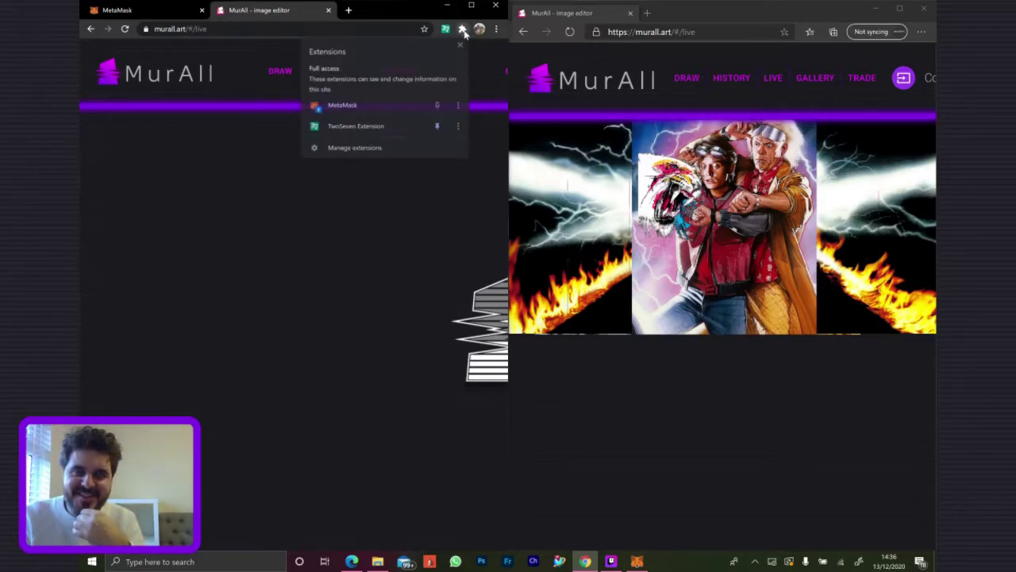
click(384, 110)
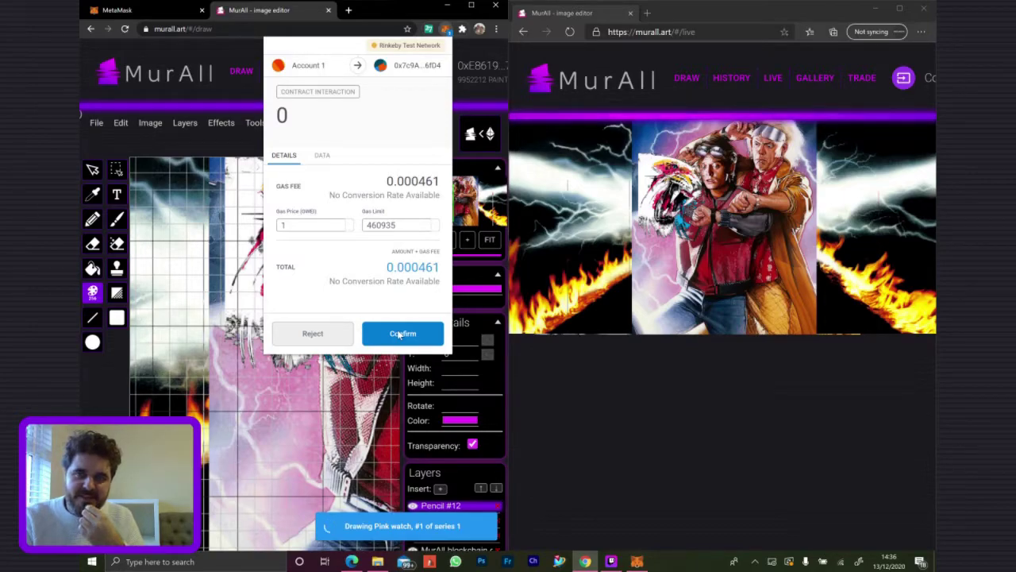
click(400, 334)
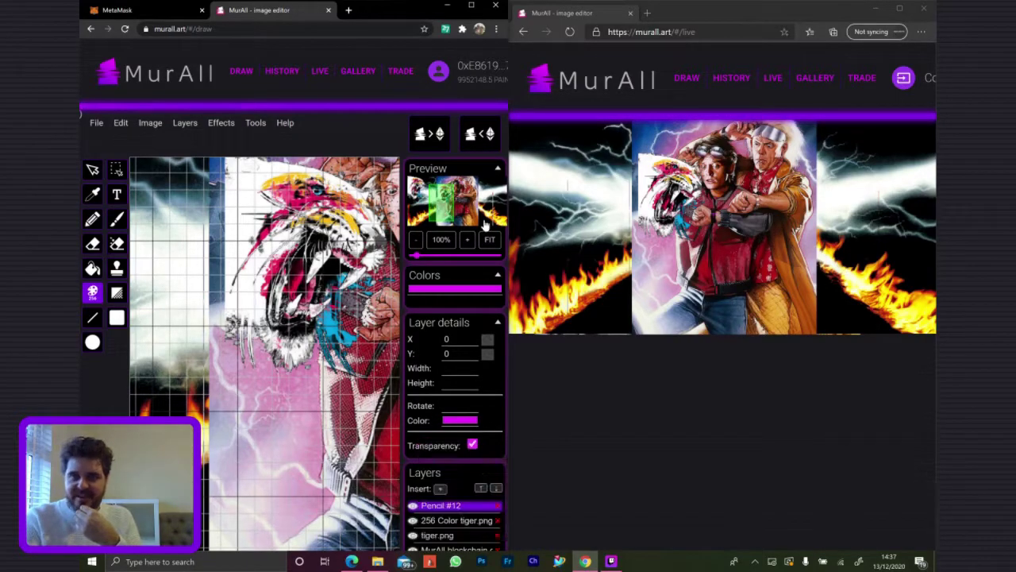
Maximize the Chrome window and load the MurAll history between a range, from token 0 to 51
click(471, 7)
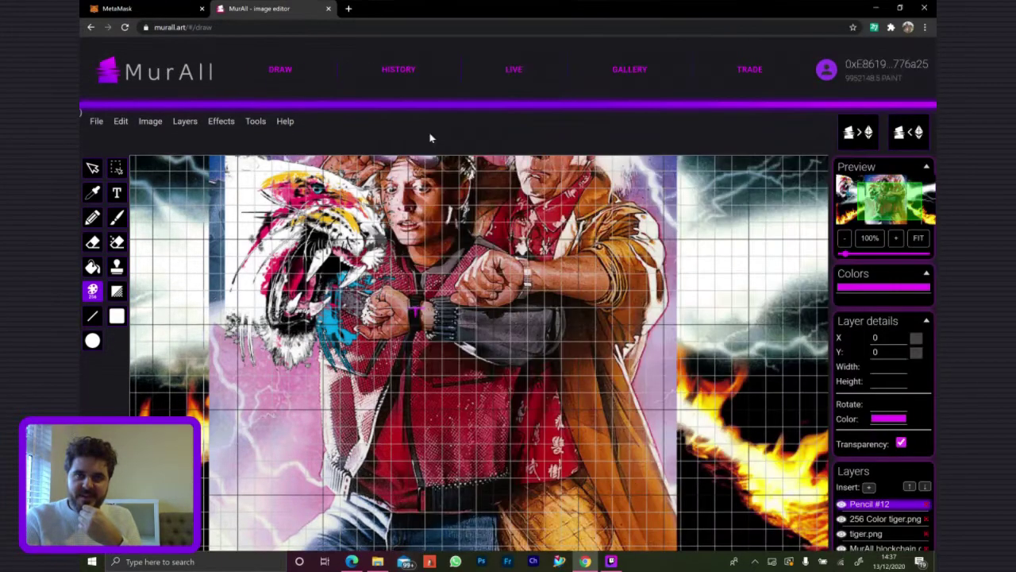
click(393, 75)
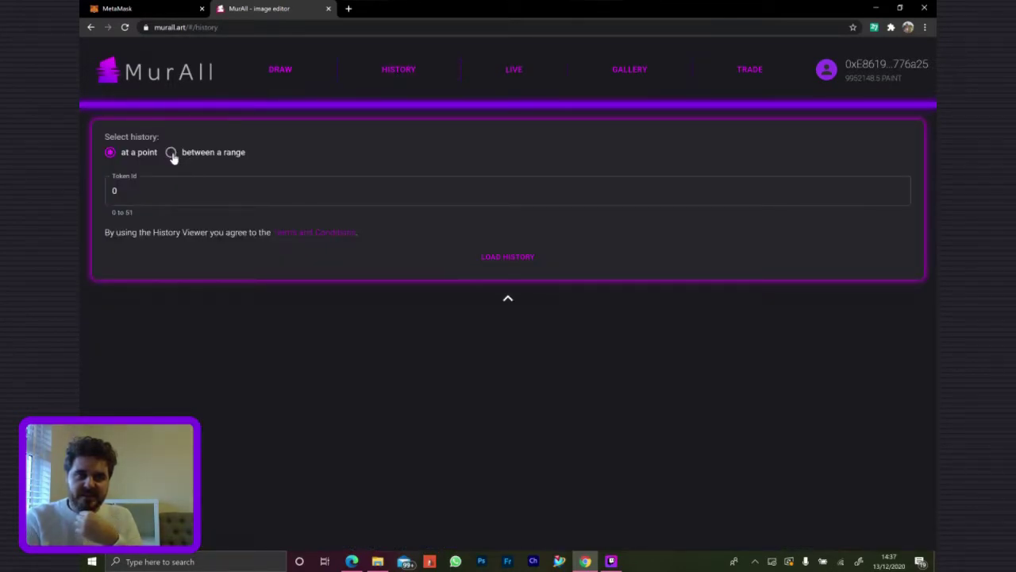
click(172, 153)
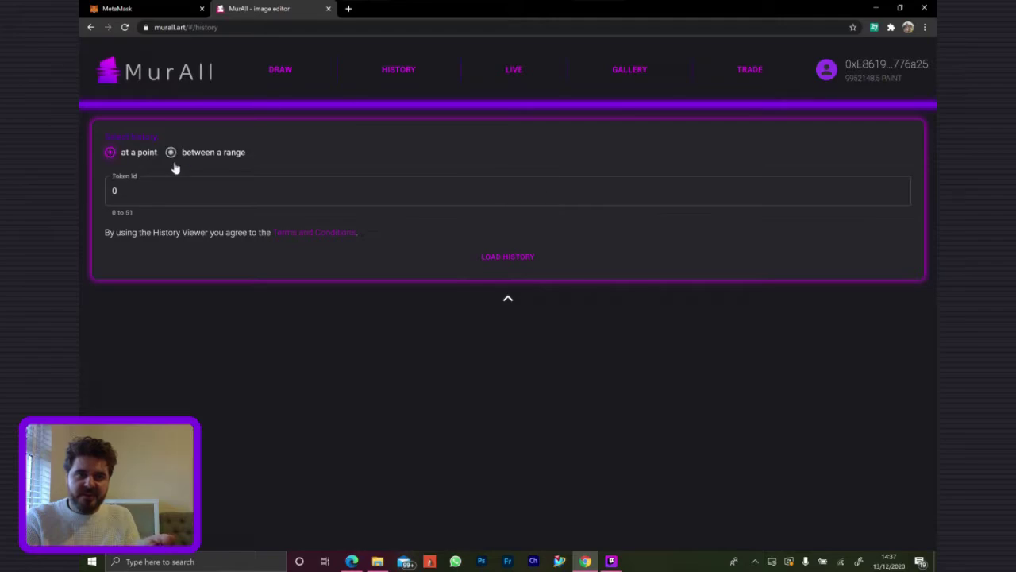
click(125, 153)
click(162, 195)
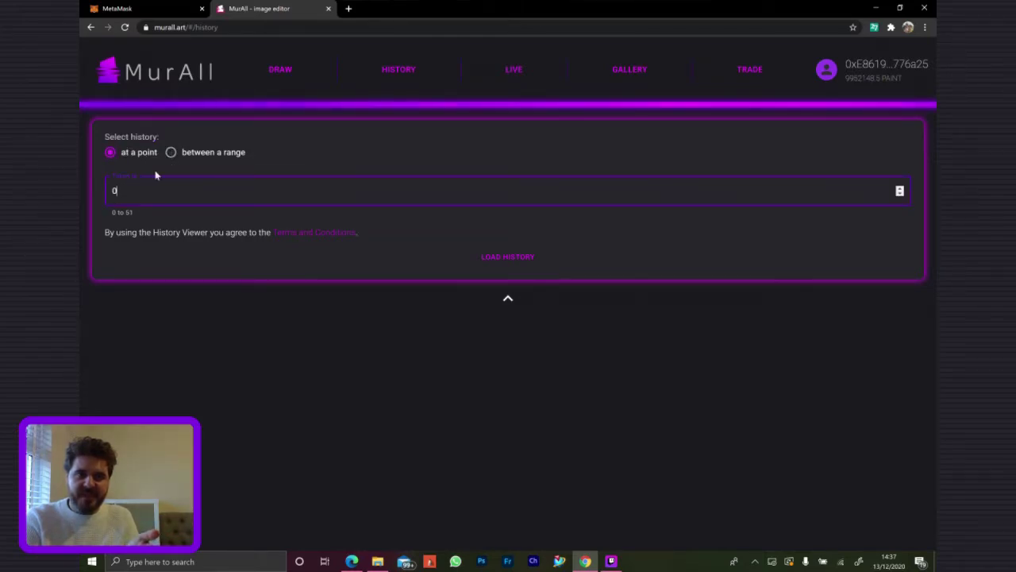
click(171, 153)
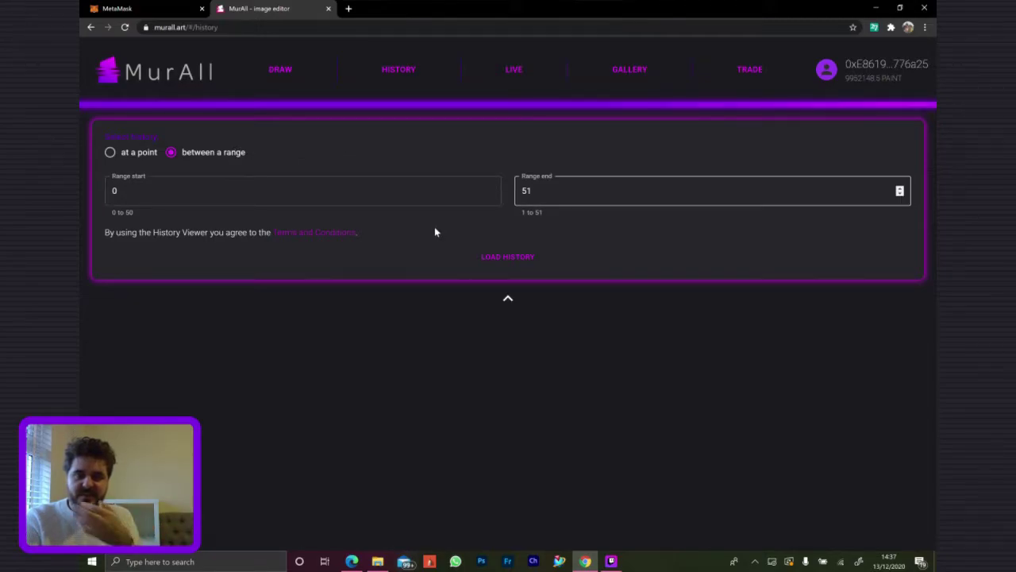
click(502, 258)
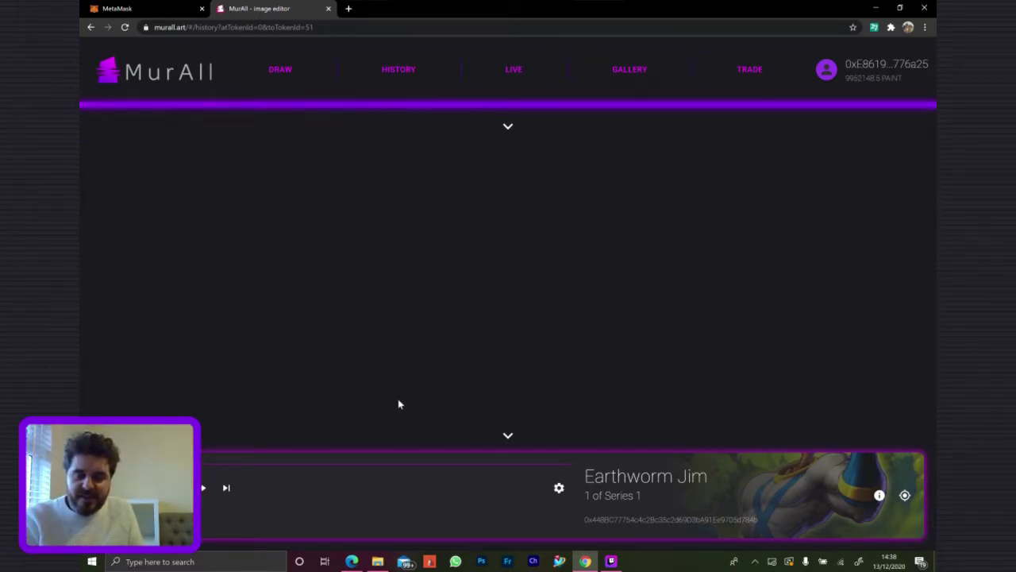
Examine the pixel detail of the Earthworm Jim artwork in its enlarged history details view, then close it
click(232, 466)
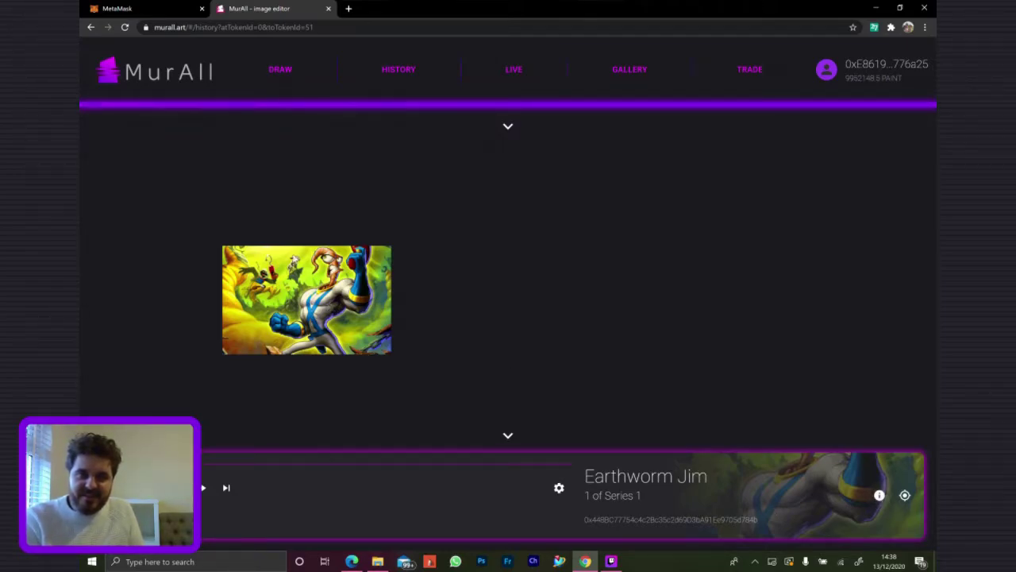
click(879, 496)
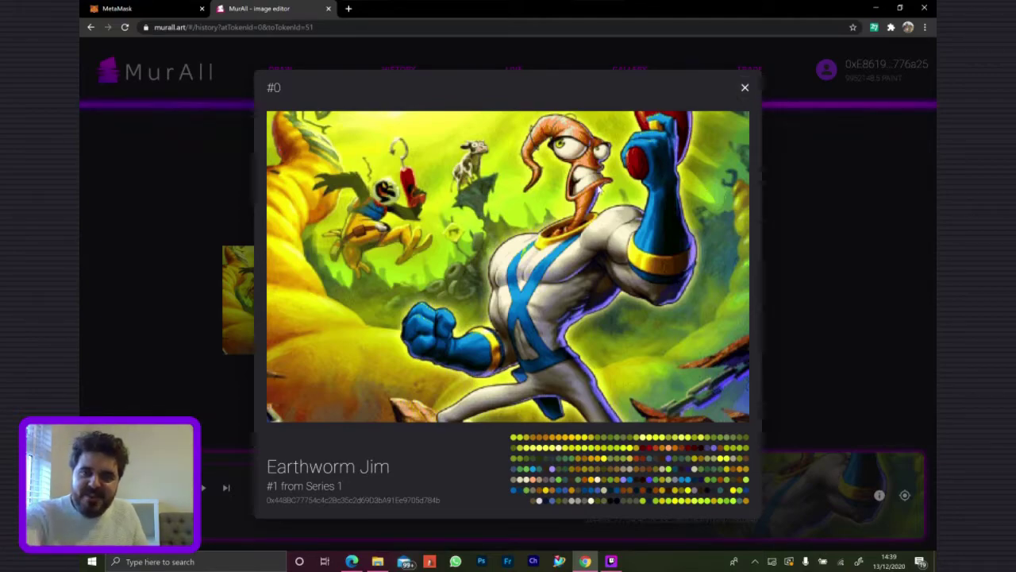
scroll(529, 262, up, 5)
scroll(509, 267, down, 5)
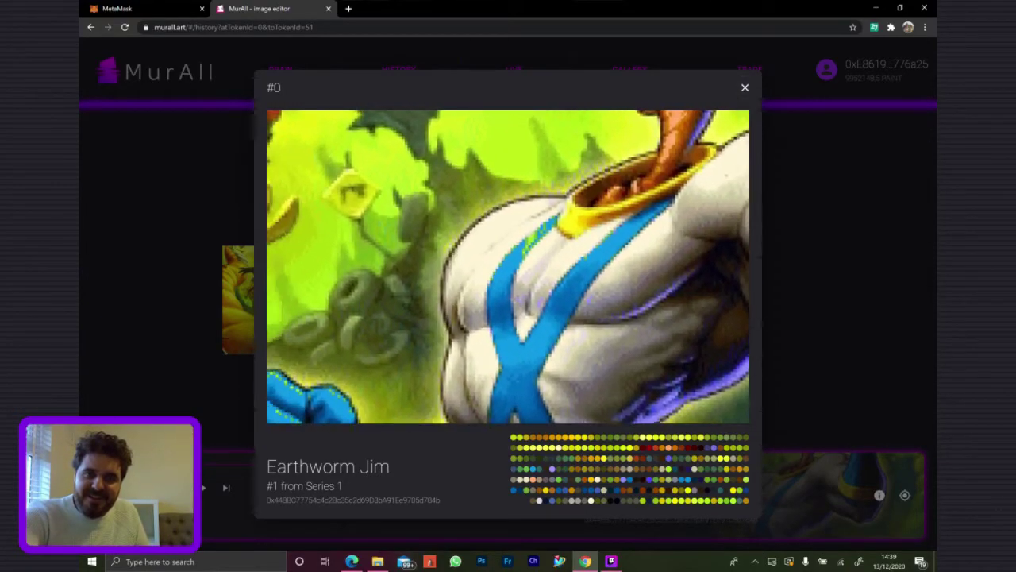
scroll(508, 267, down, 2)
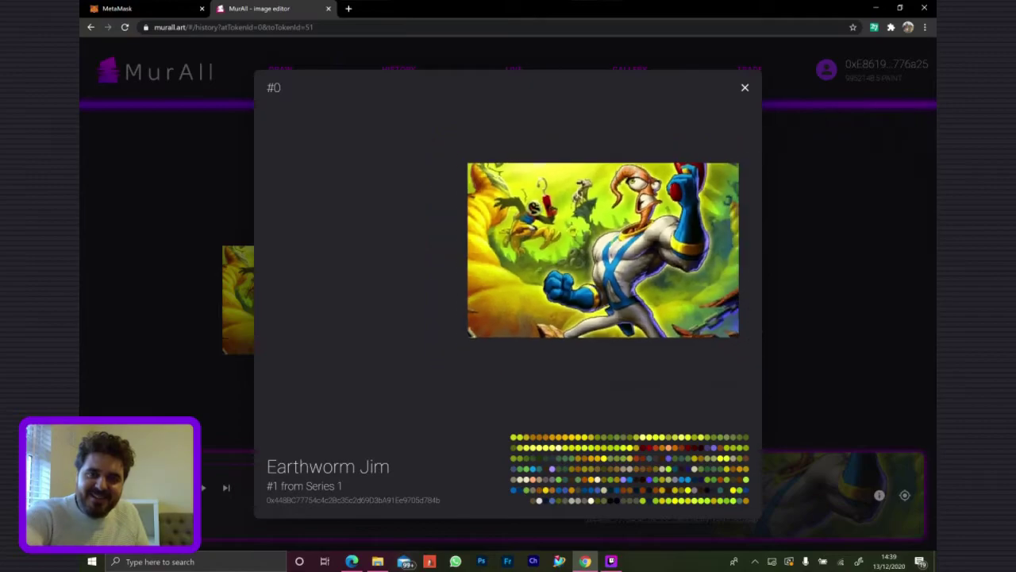
scroll(508, 267, up, 3)
scroll(508, 267, up, 3)
scroll(509, 266, up, 6)
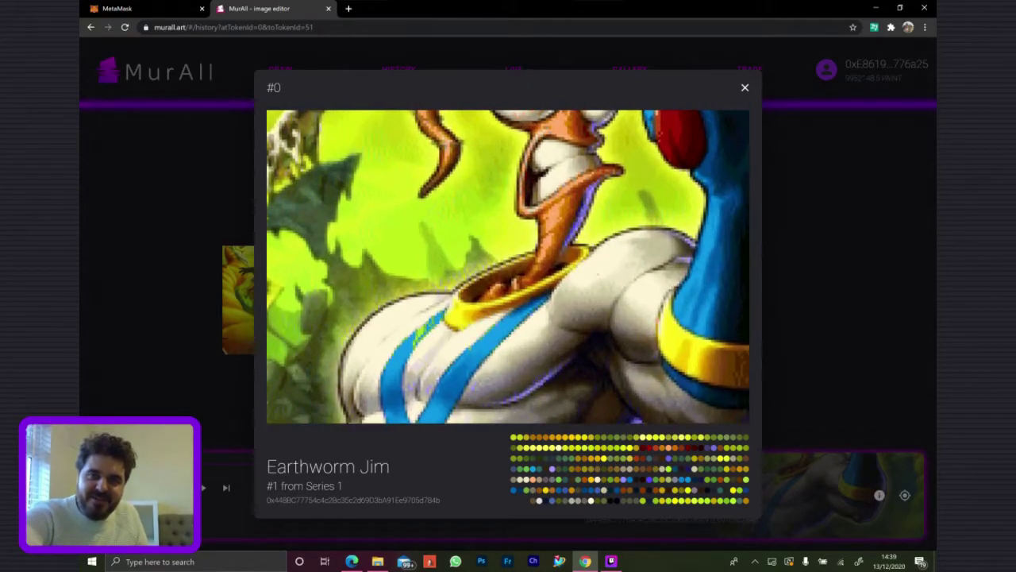
scroll(508, 267, down, 6)
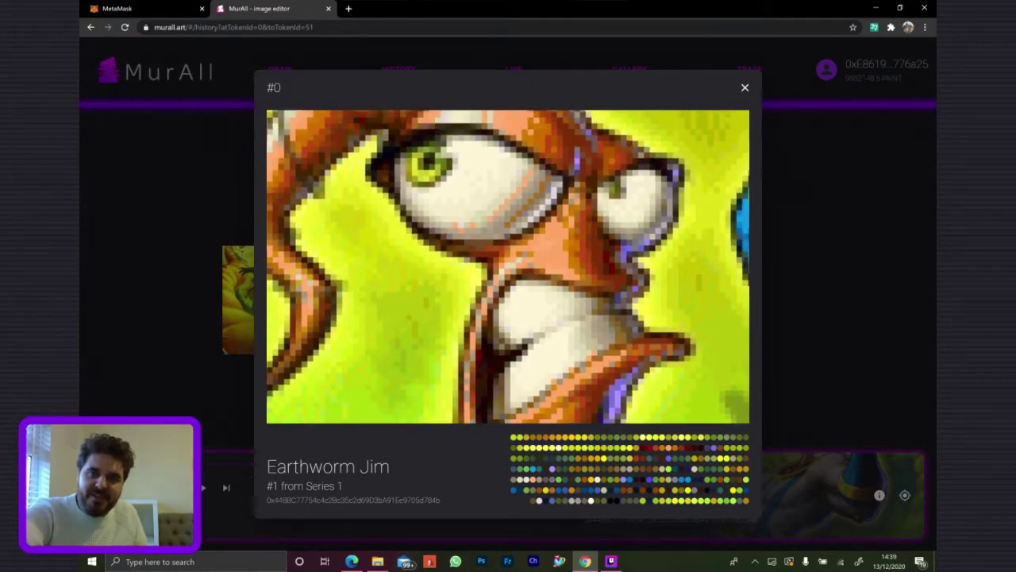
scroll(509, 267, down, 1)
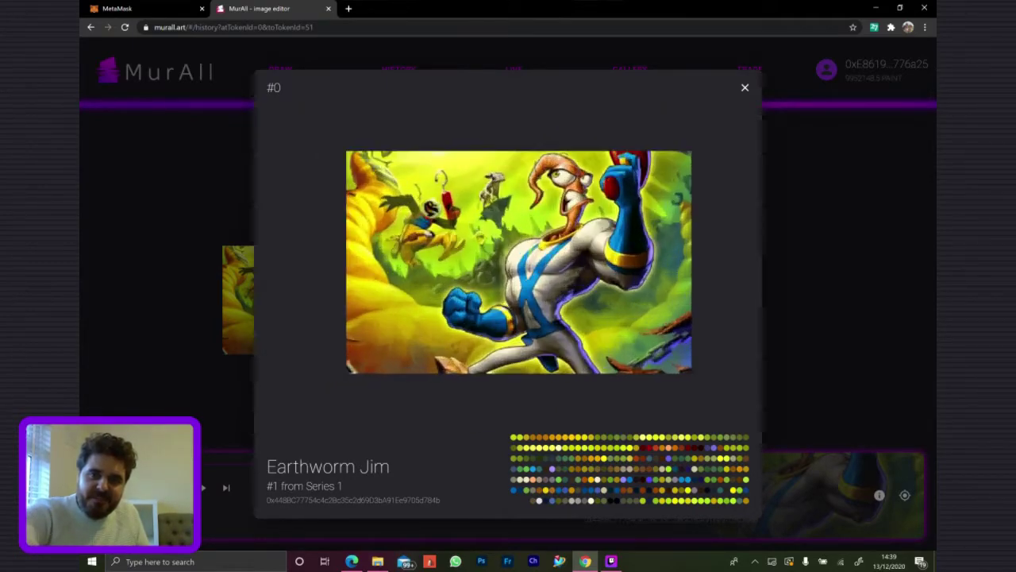
scroll(508, 266, up, 2)
scroll(509, 267, up, 3)
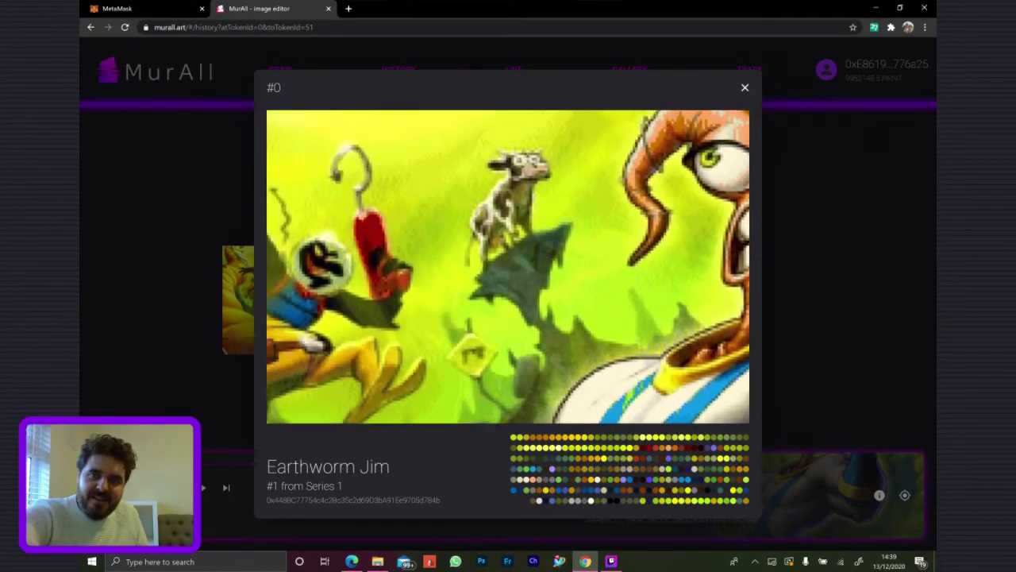
scroll(508, 267, down, 5)
scroll(508, 266, up, 1)
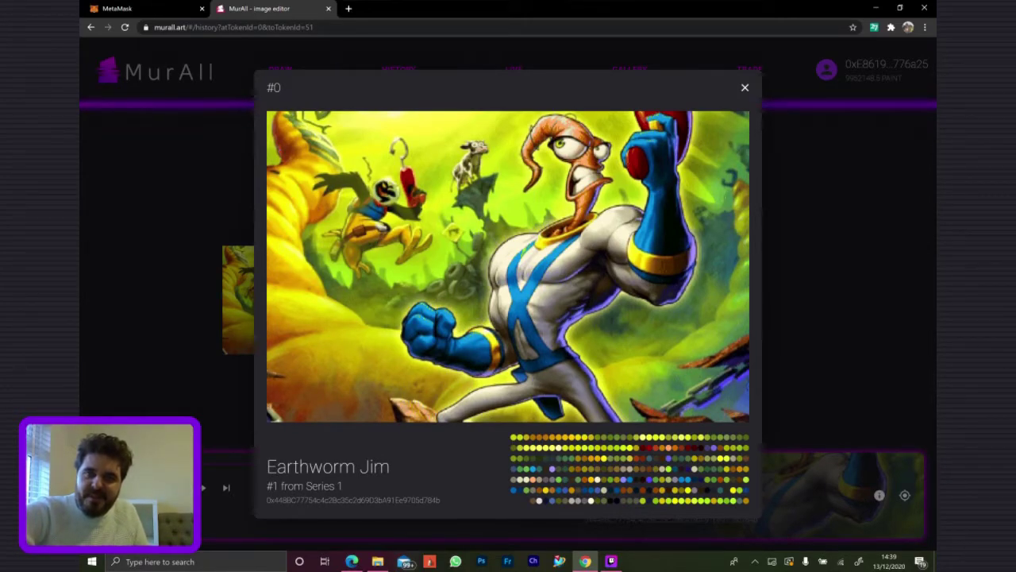
key(Escape)
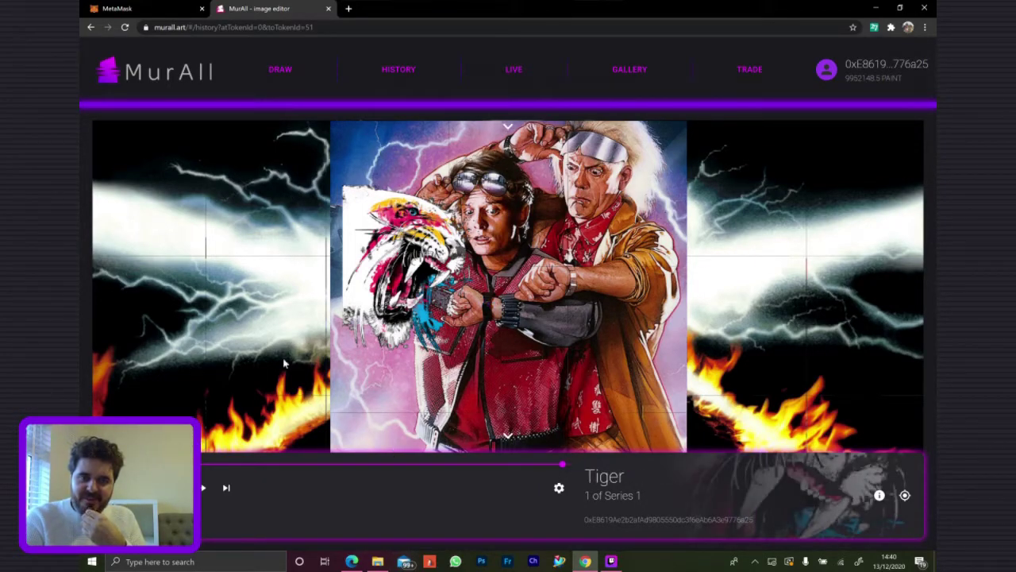
Locate the Tiger artwork on the mural and examine its enlarged history details, then close them
click(905, 495)
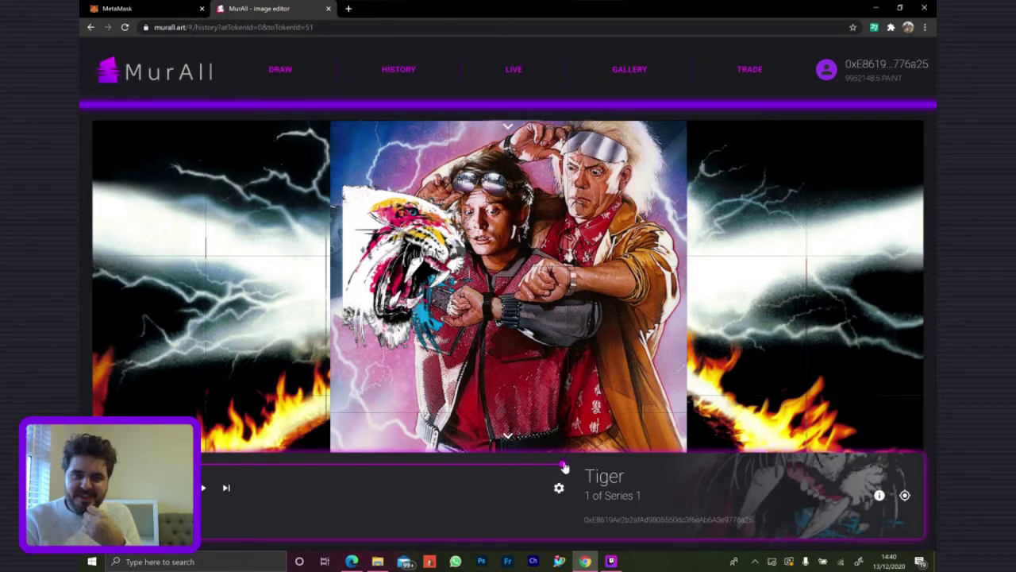
click(879, 494)
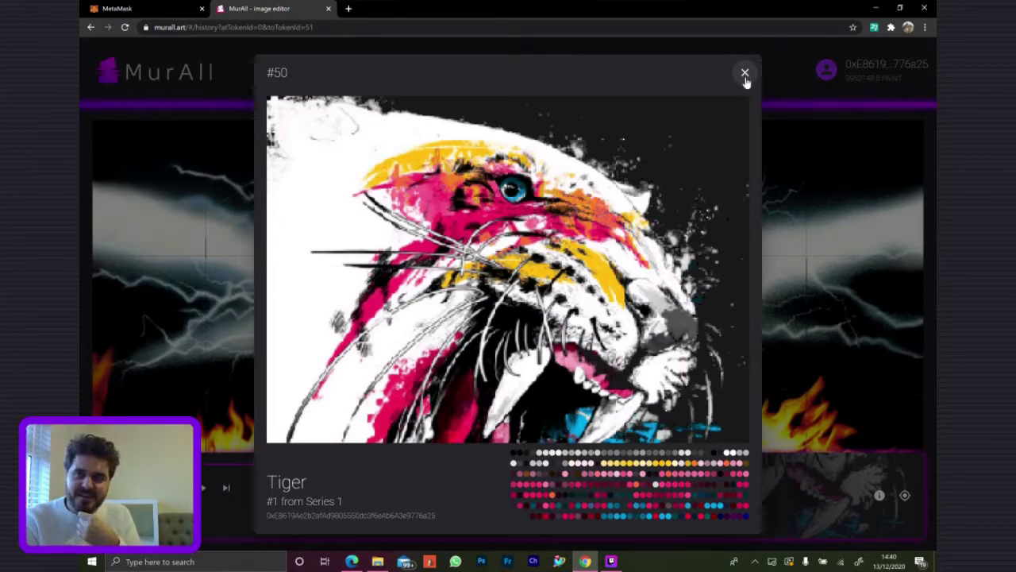
click(745, 73)
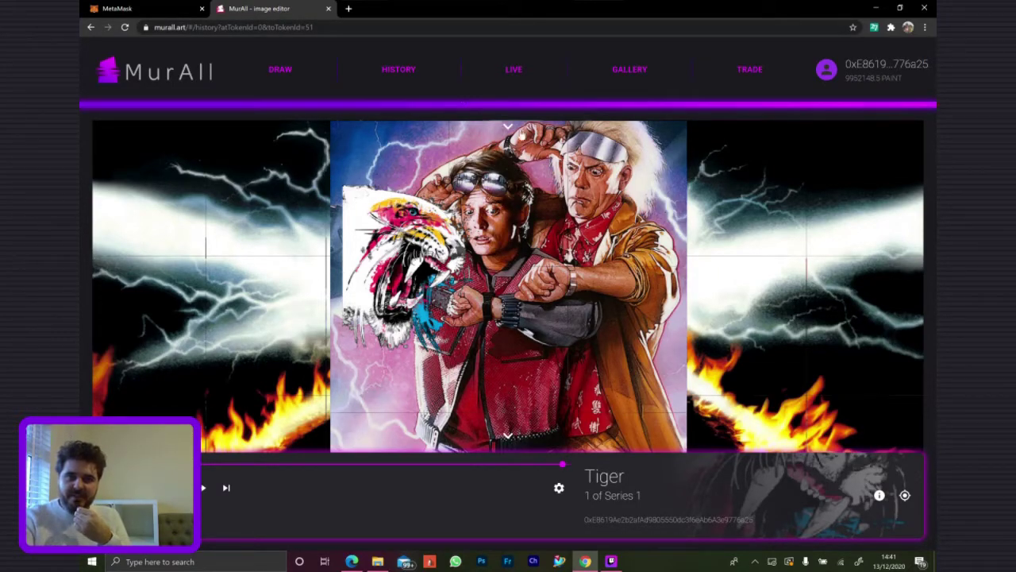
Load the mural history at a single point, using token ID 5
click(508, 126)
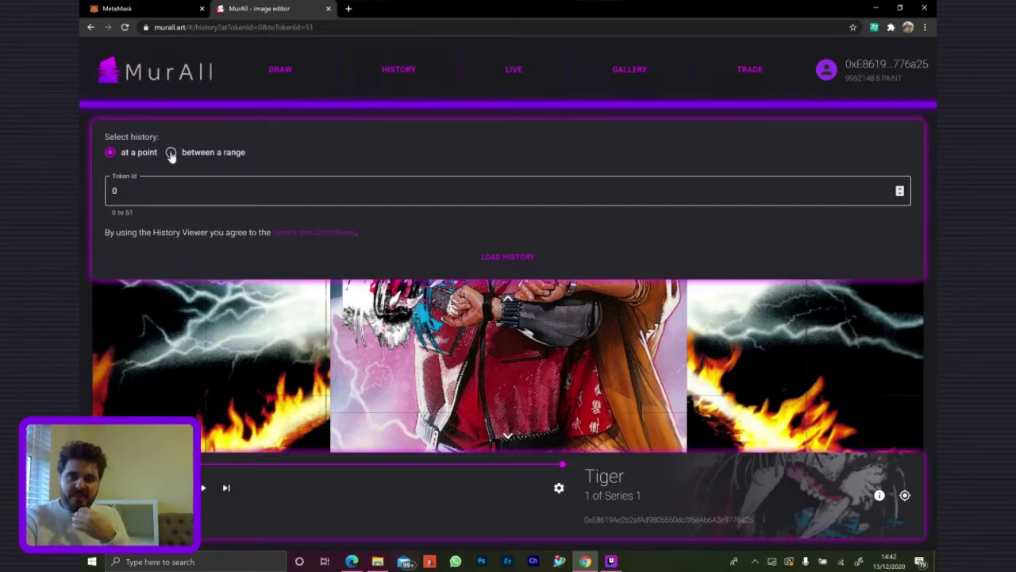
double_click(114, 191)
text(5)
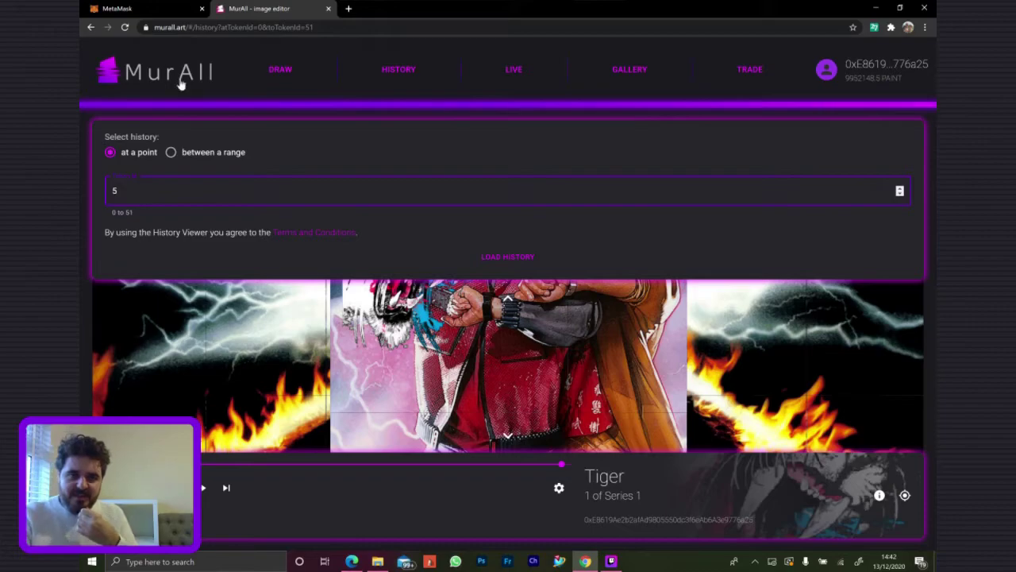
click(502, 258)
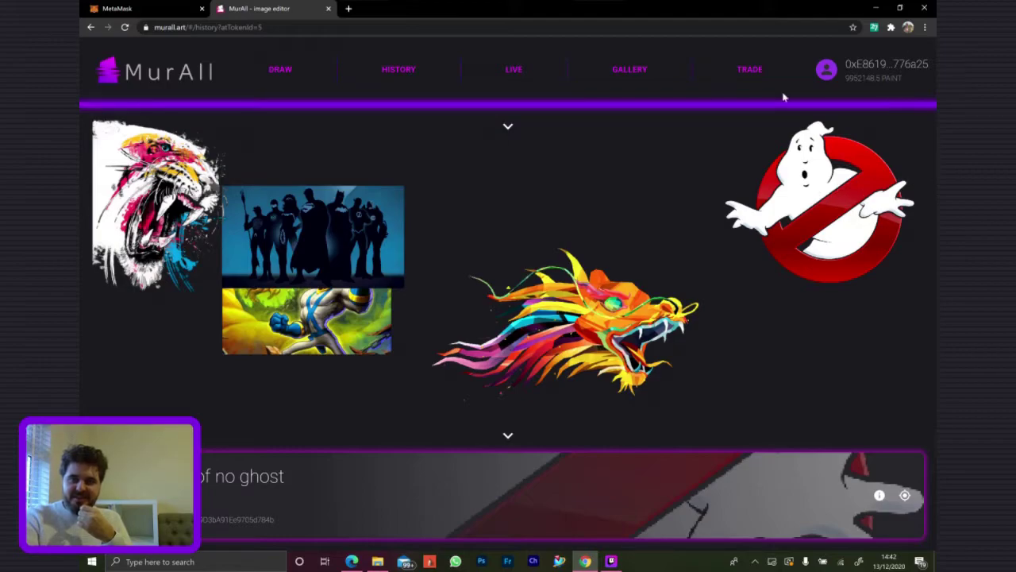
Examine the details of the "I ain't afraid of no ghost" artwork, close them, and locate it on the mural
click(878, 495)
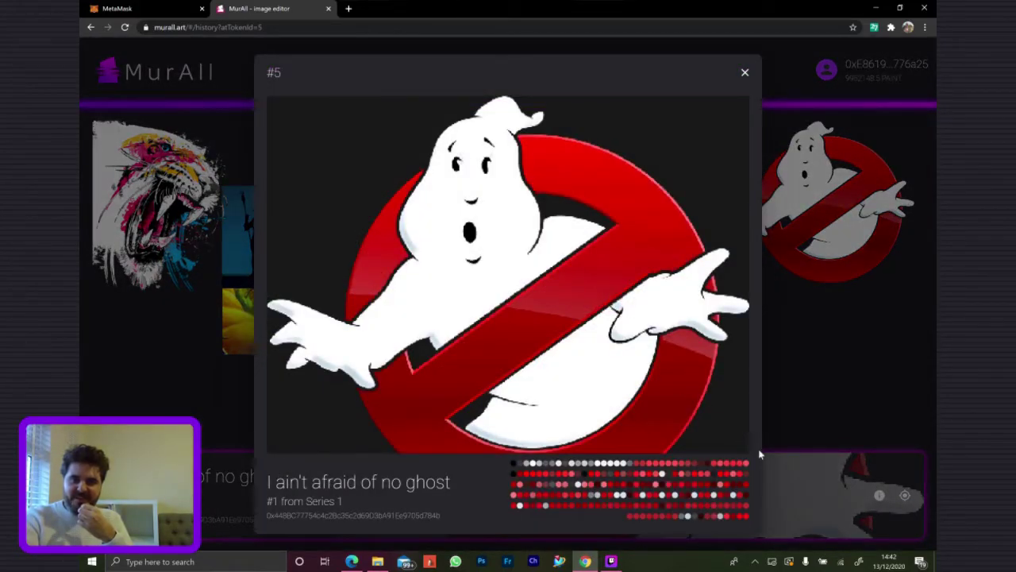
click(744, 74)
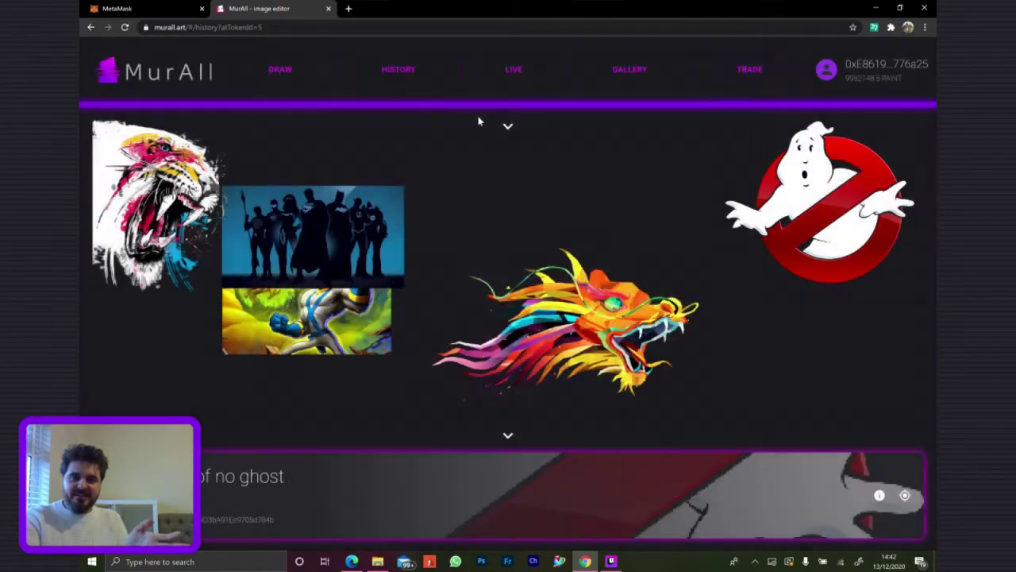
click(905, 497)
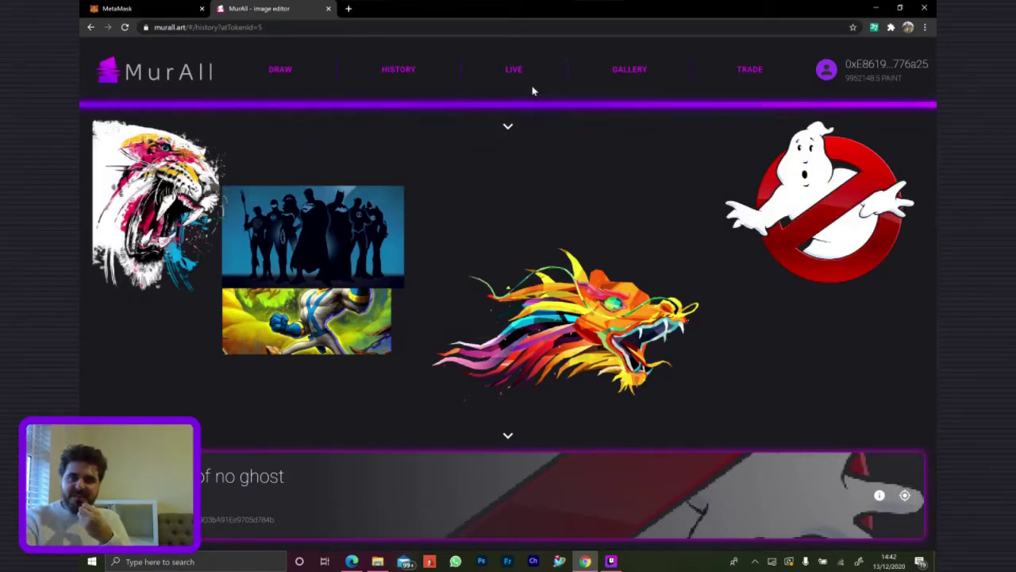
Switch to the Edge window to look at the live mural, then return to the Chrome window
click(512, 72)
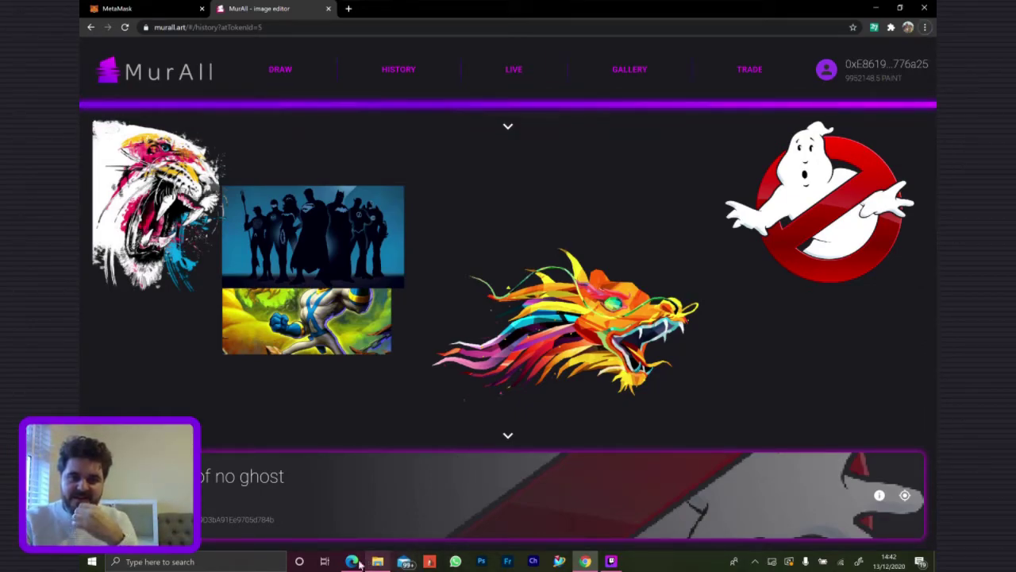
click(358, 504)
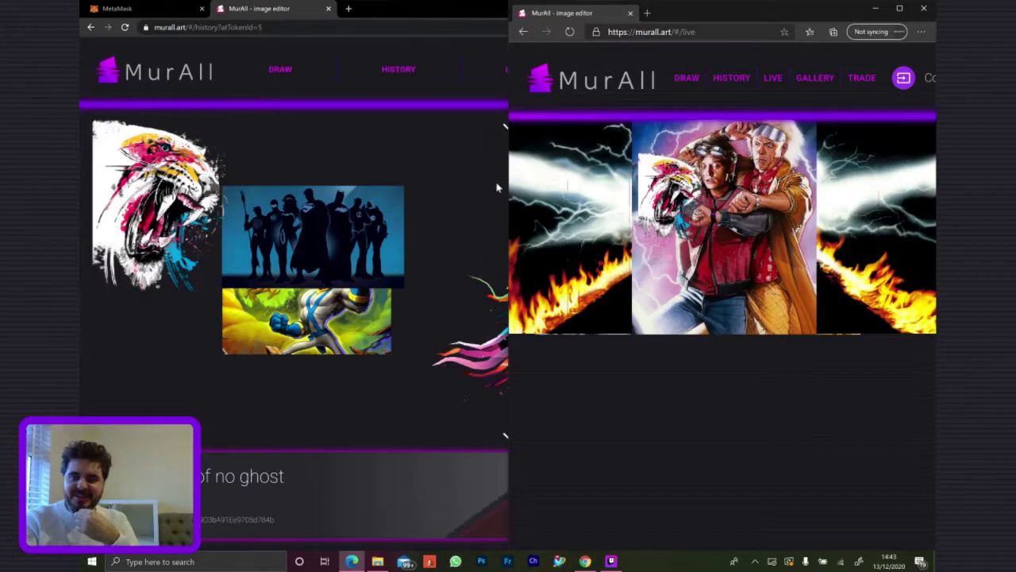
click(459, 43)
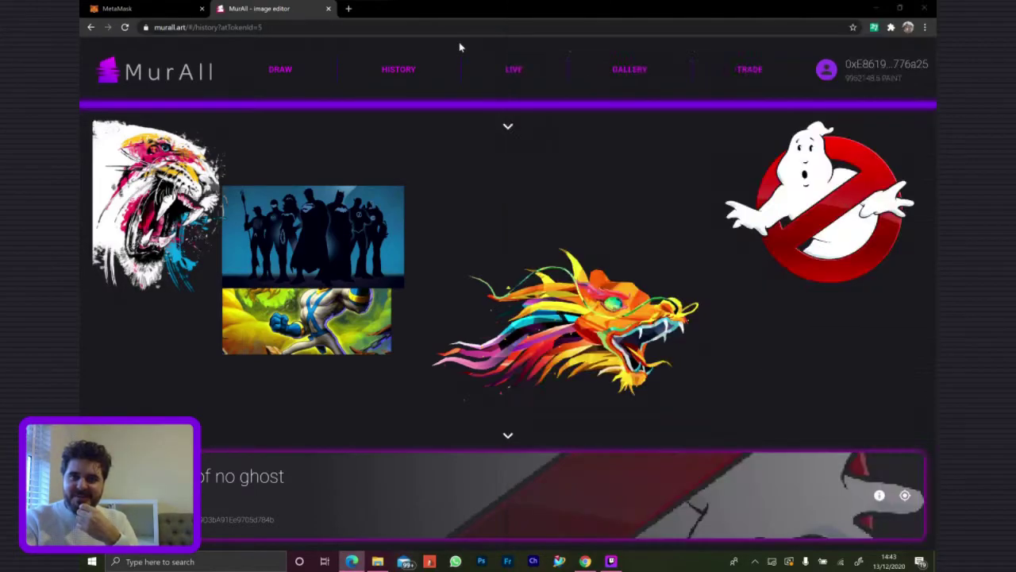
Open the MurAll gallery and add the Tiger and Pink watch NFTs to the displayed NFTs
click(622, 73)
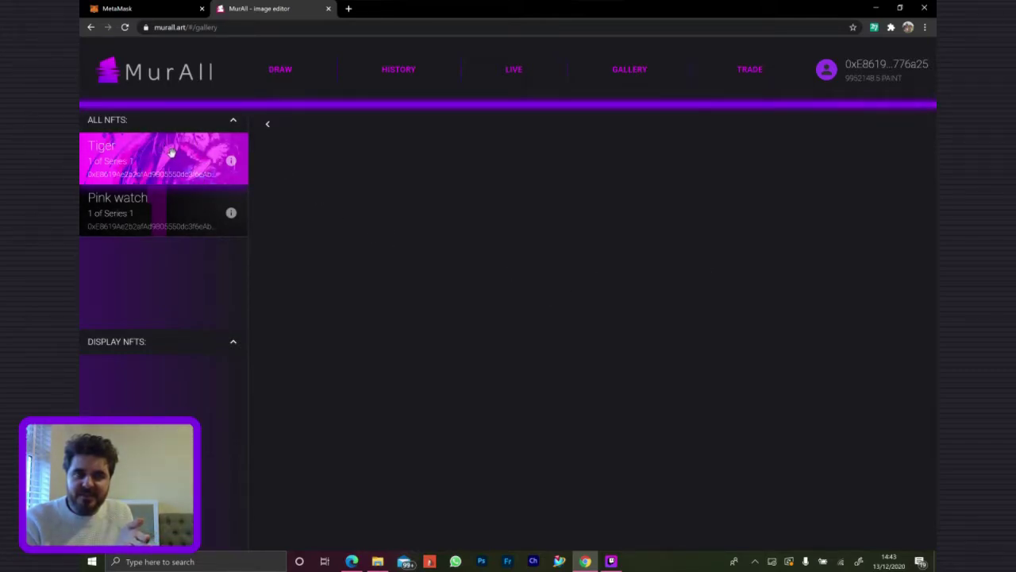
drag(182, 150, 169, 168)
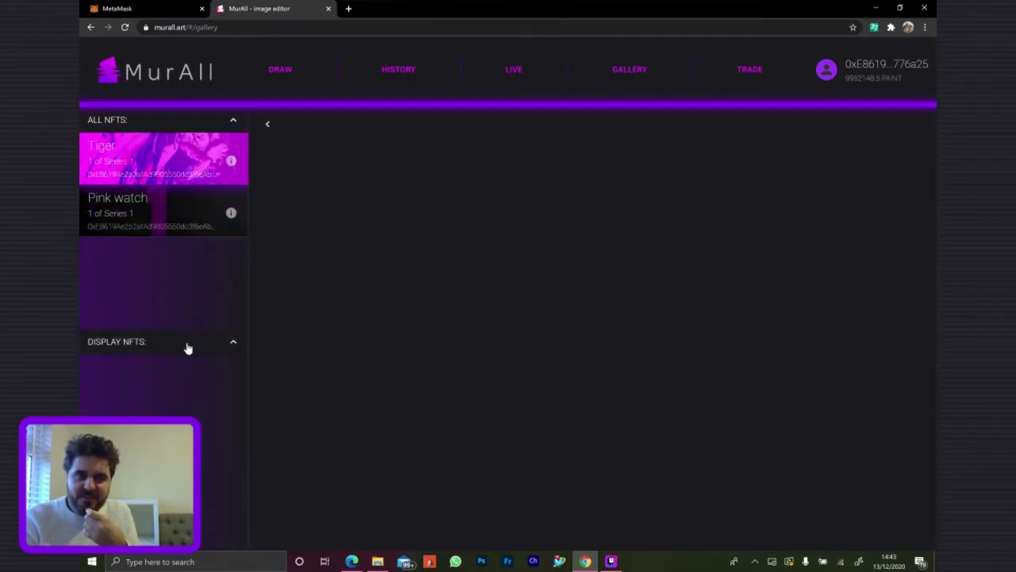
click(164, 163)
drag(180, 281, 180, 382)
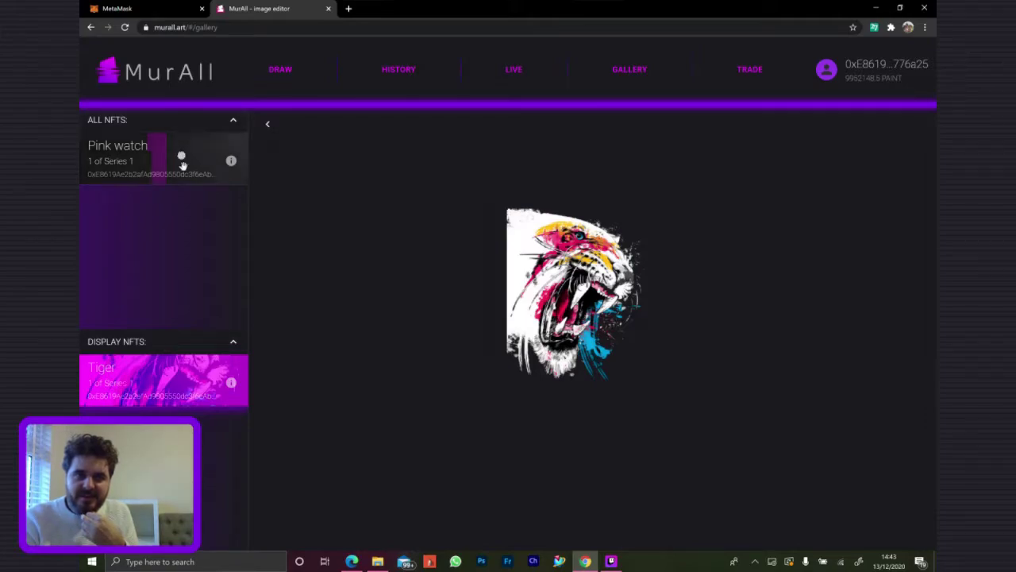
drag(182, 158, 170, 413)
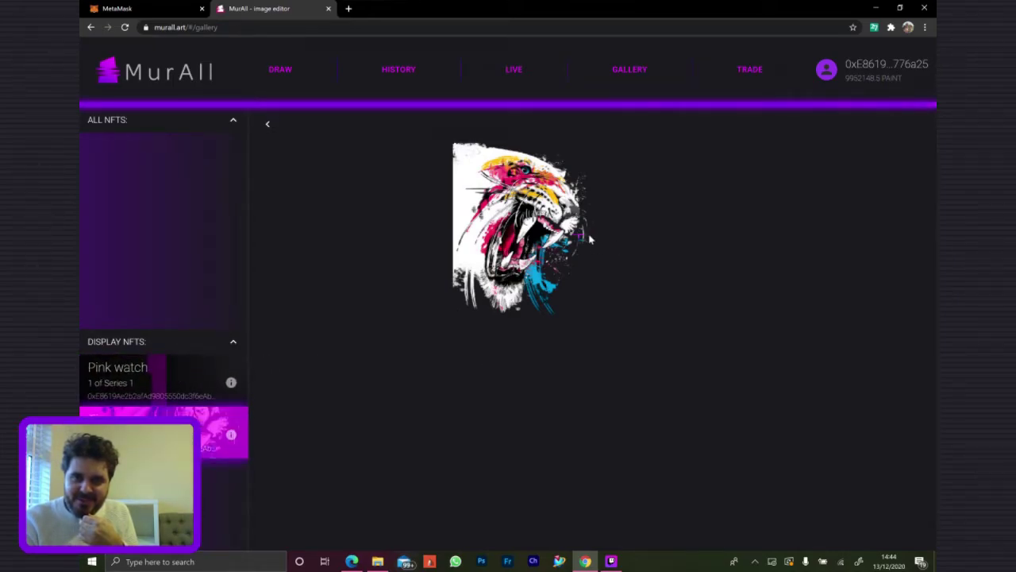
Move the Pink watch and Tiger artworks apart on the gallery canvas and hide the NFT lists
click(208, 370)
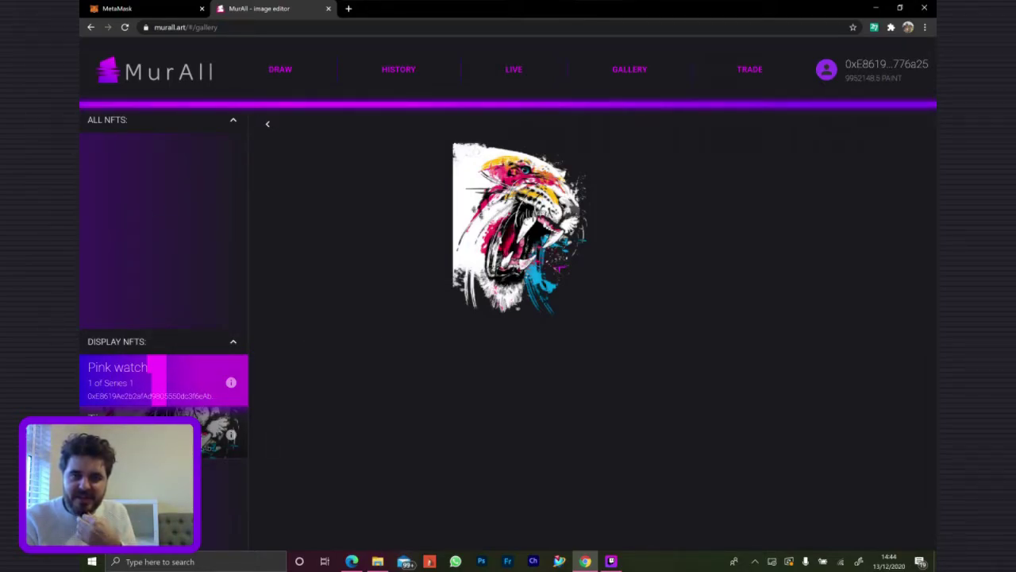
click(234, 433)
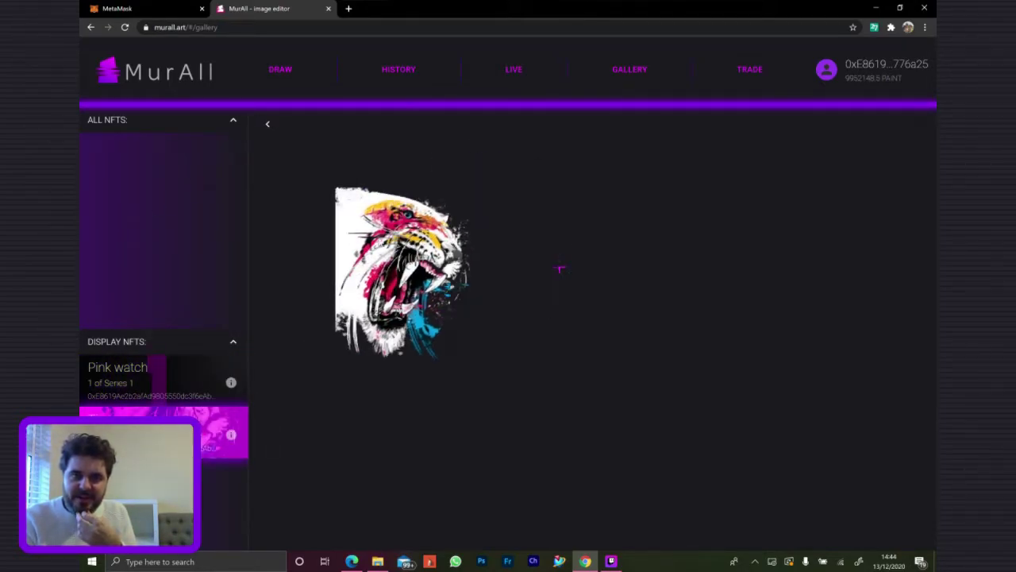
click(267, 124)
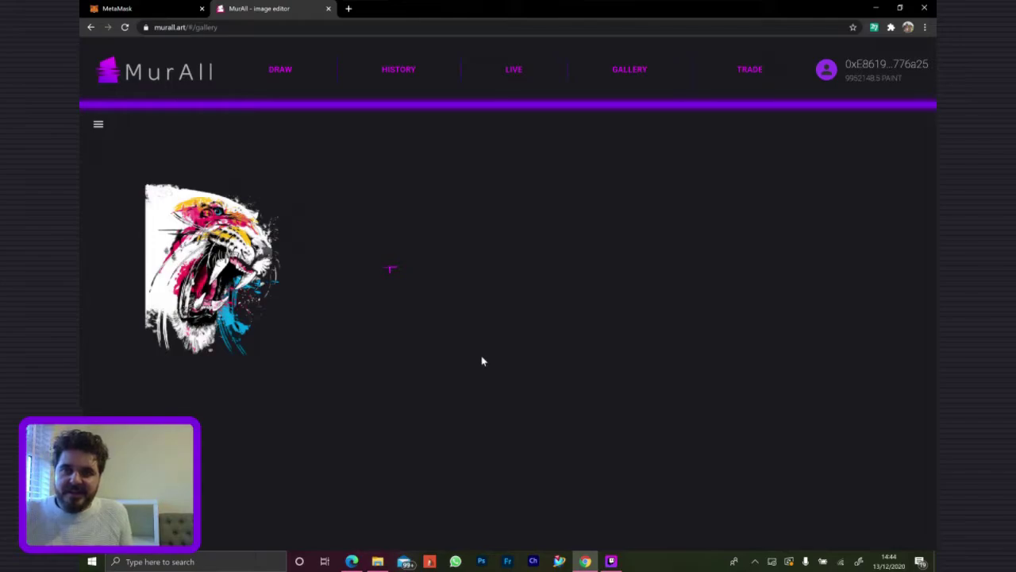
Look at the Trade page, then open the account's NFT collection and try to view the Pink watch NFT
click(747, 69)
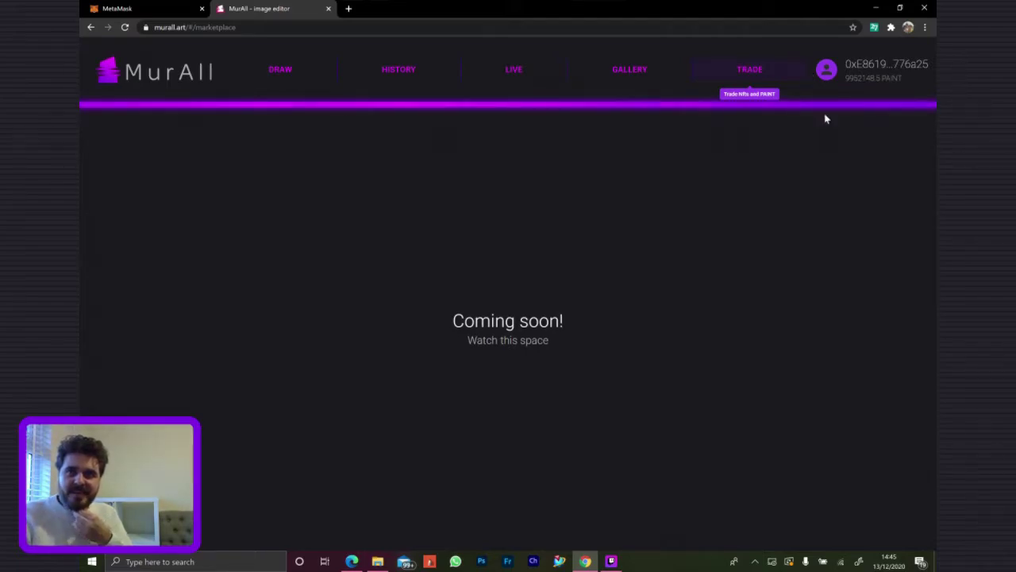
click(864, 70)
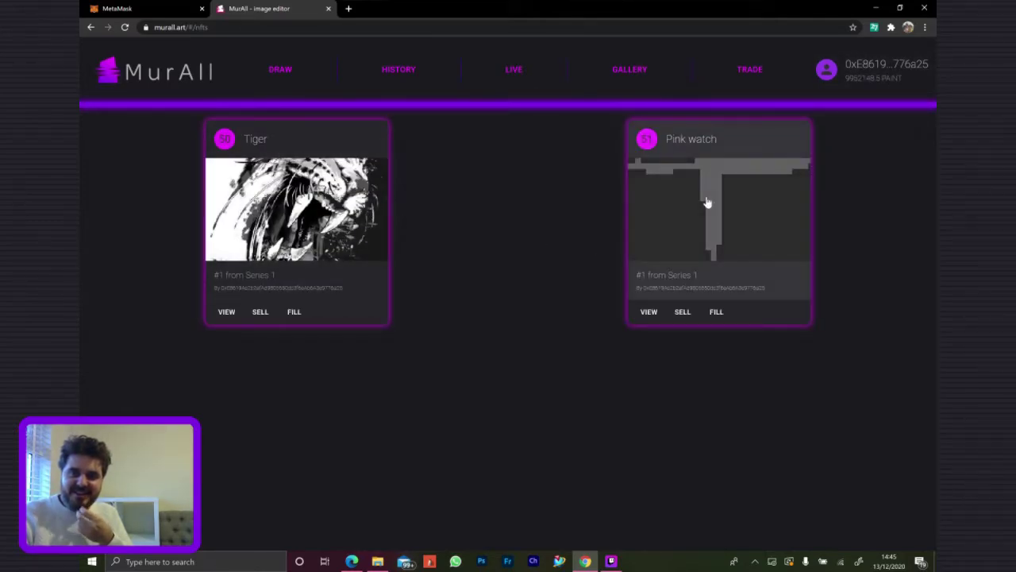
click(647, 312)
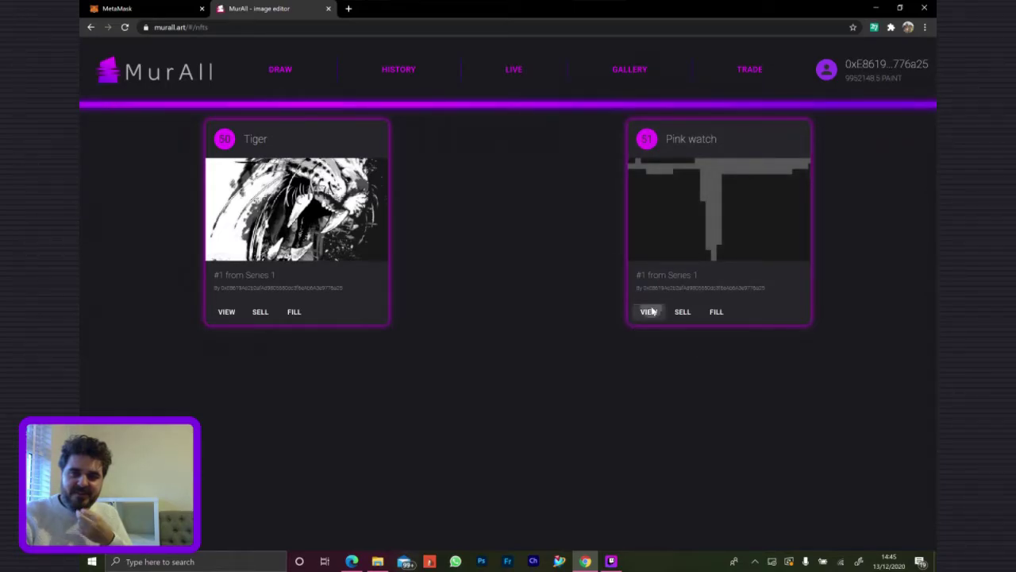
click(854, 367)
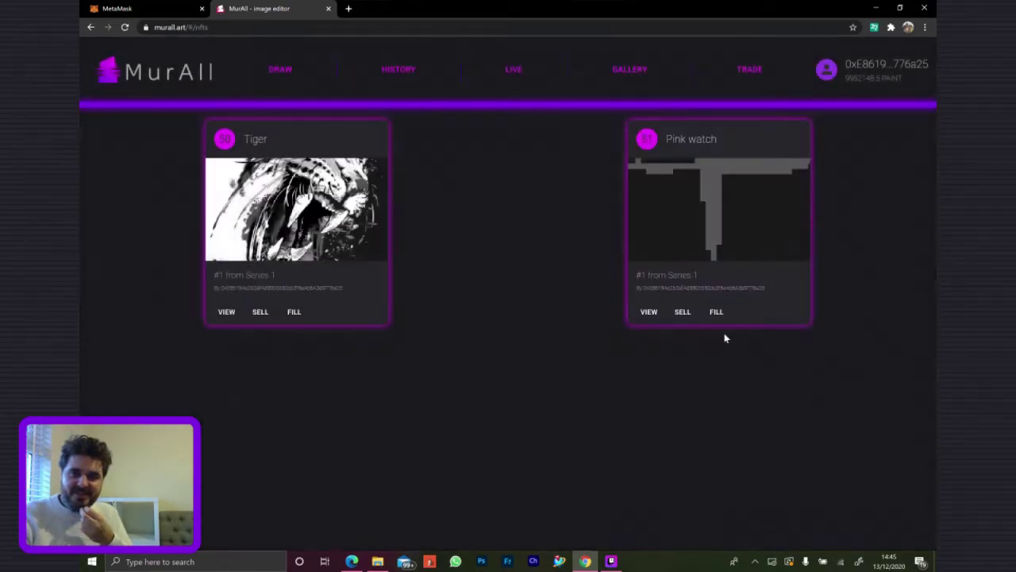
Try to fill the Pink watch NFT, confirming its MetaMask transaction with a gas price of 35 GWEI
click(719, 314)
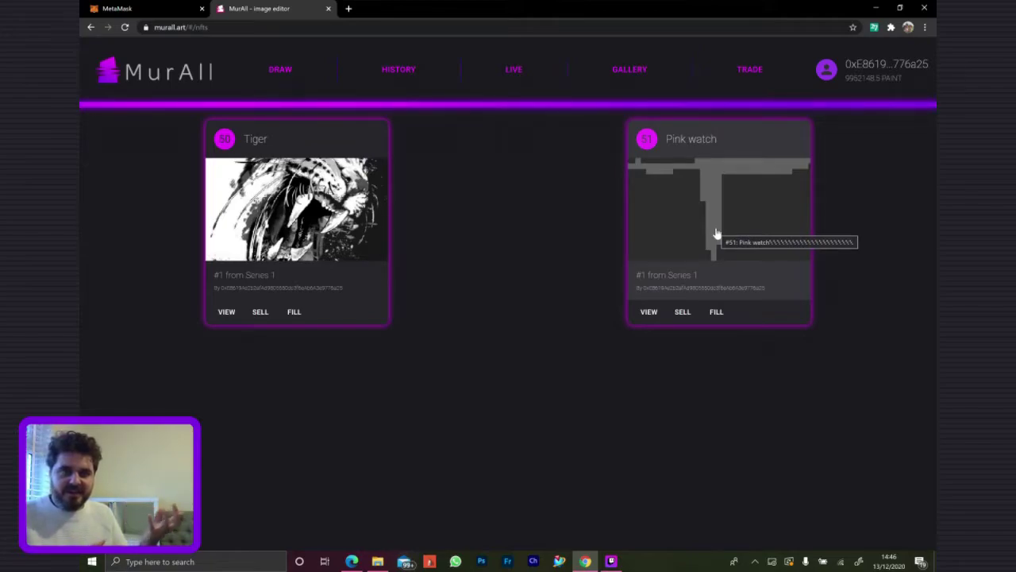
click(717, 314)
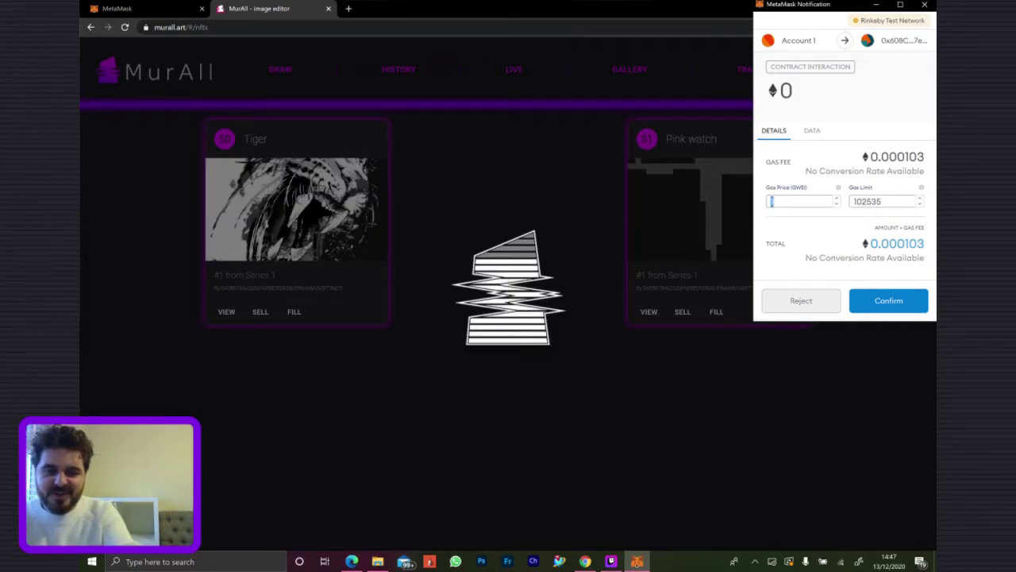
text(35)
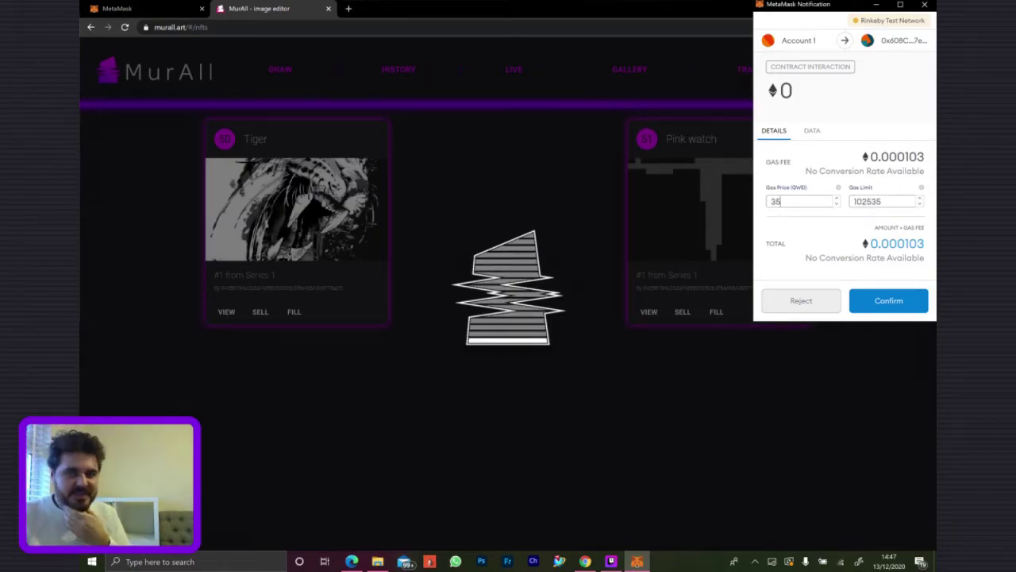
click(896, 300)
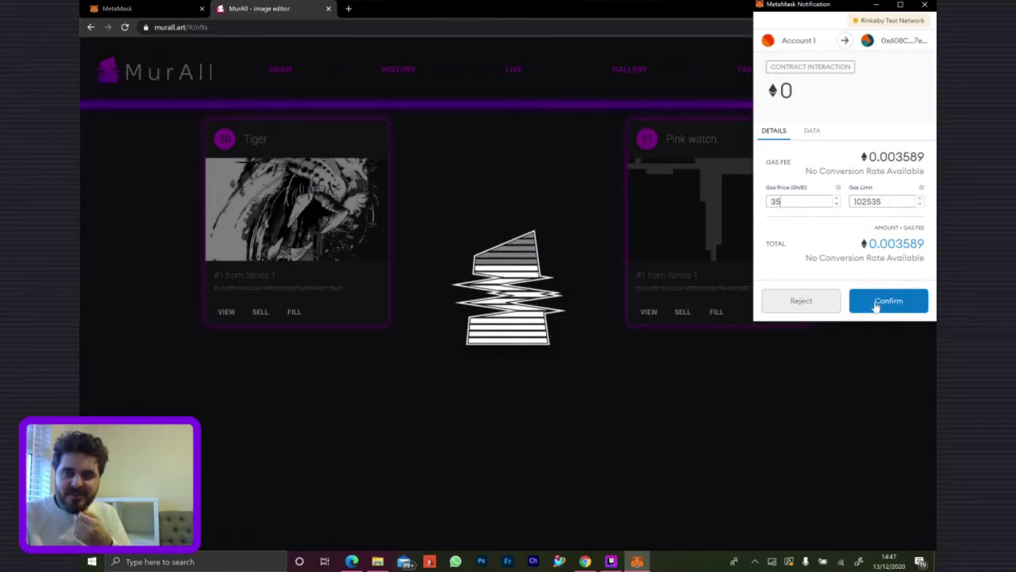
click(876, 307)
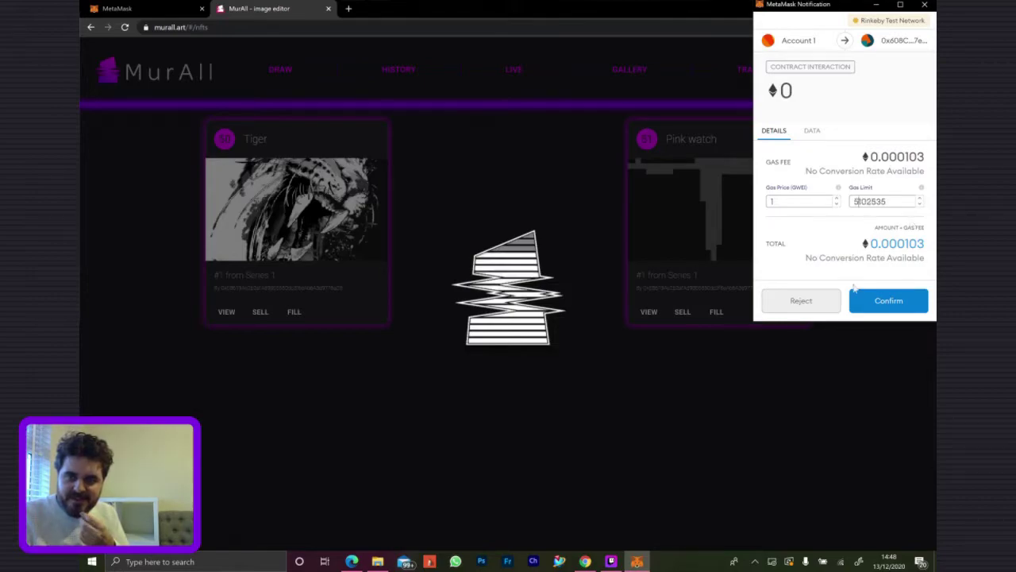
Confirm the Pink watch fill transaction in MetaMask with gas limit 5102535 and gas price 35 GWEI
click(905, 306)
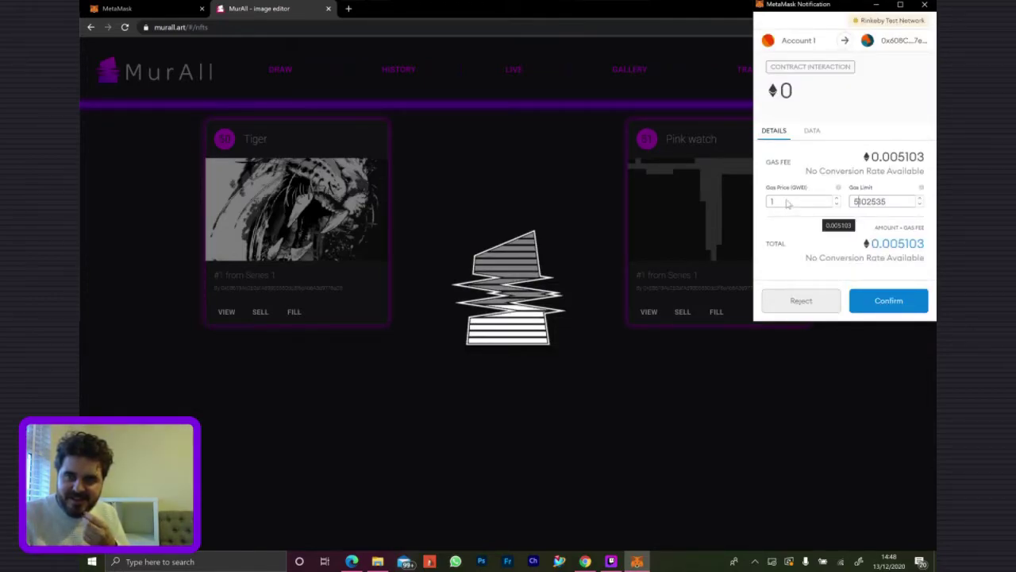
double_click(790, 202)
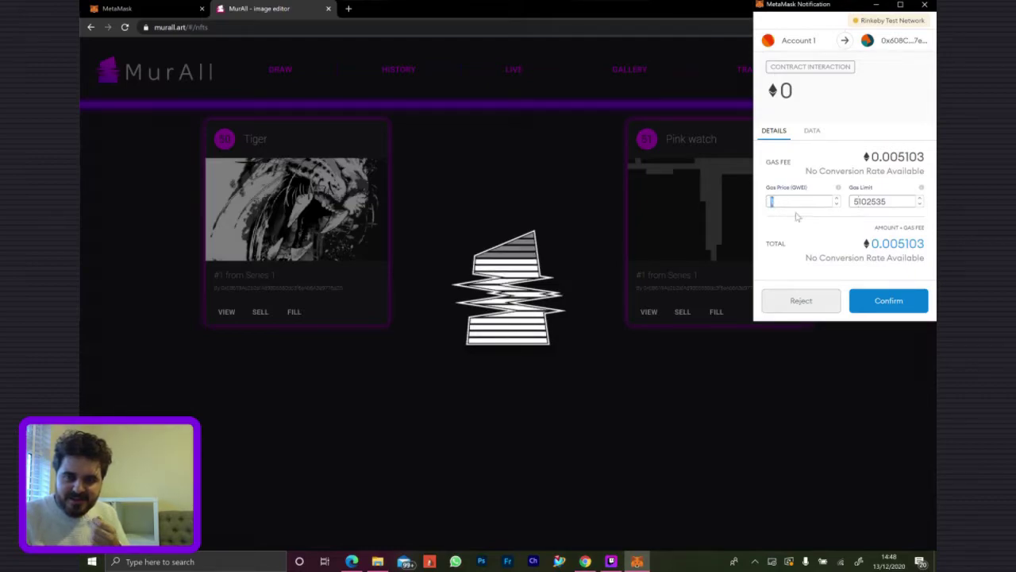
text(35)
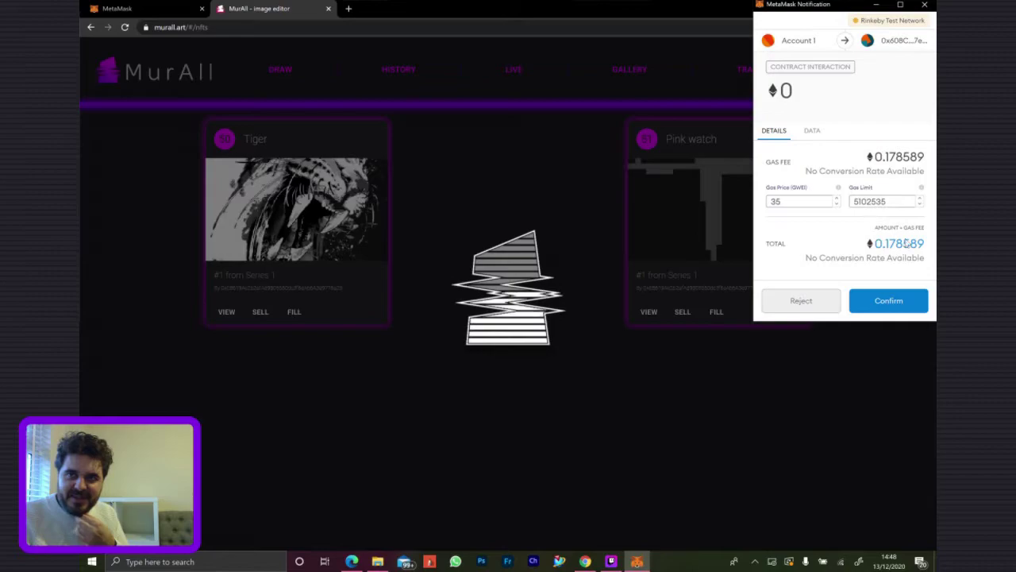
click(891, 302)
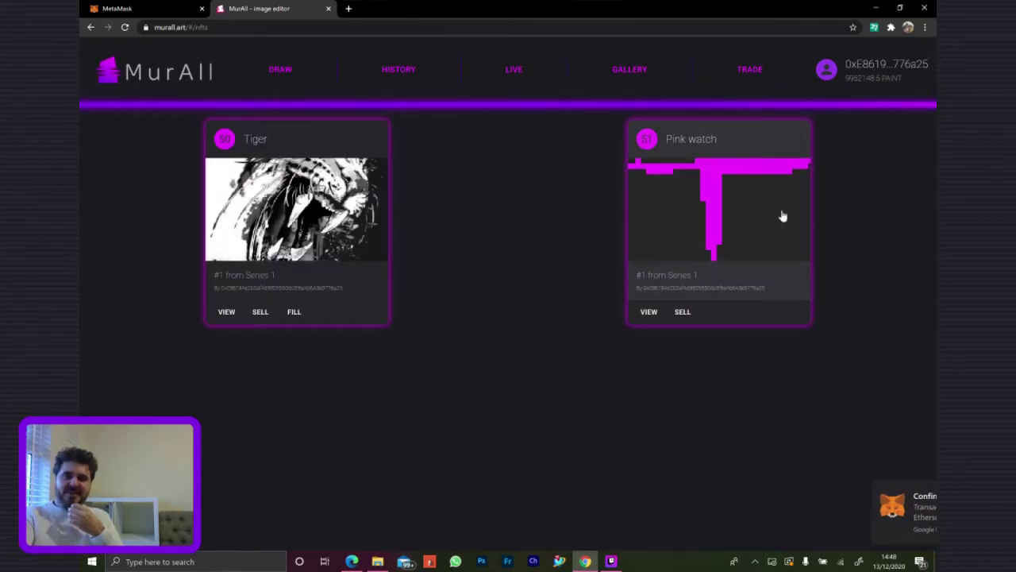
View the filled Pink watch NFT in its enlarged details view, then close it
click(727, 246)
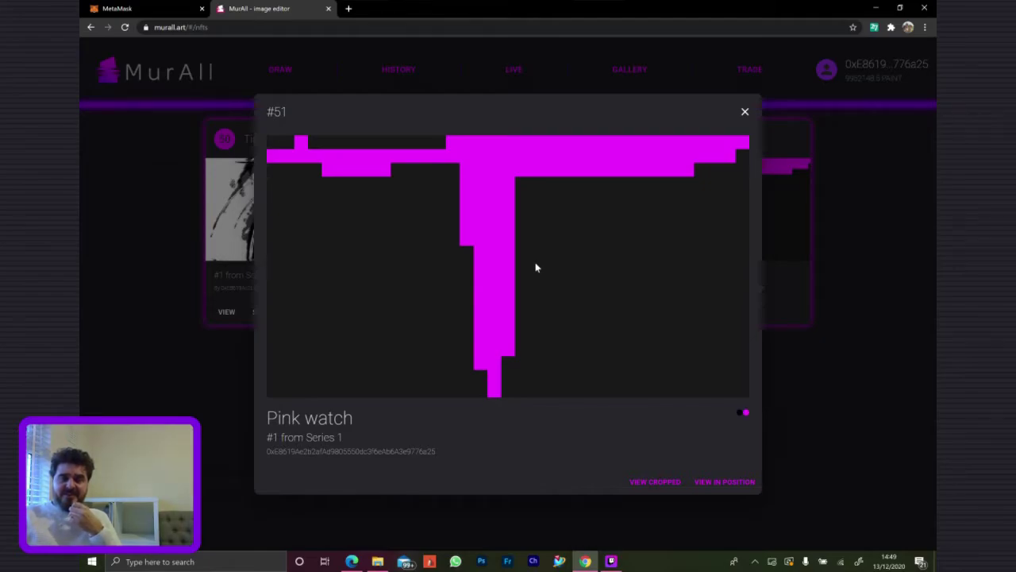
click(744, 112)
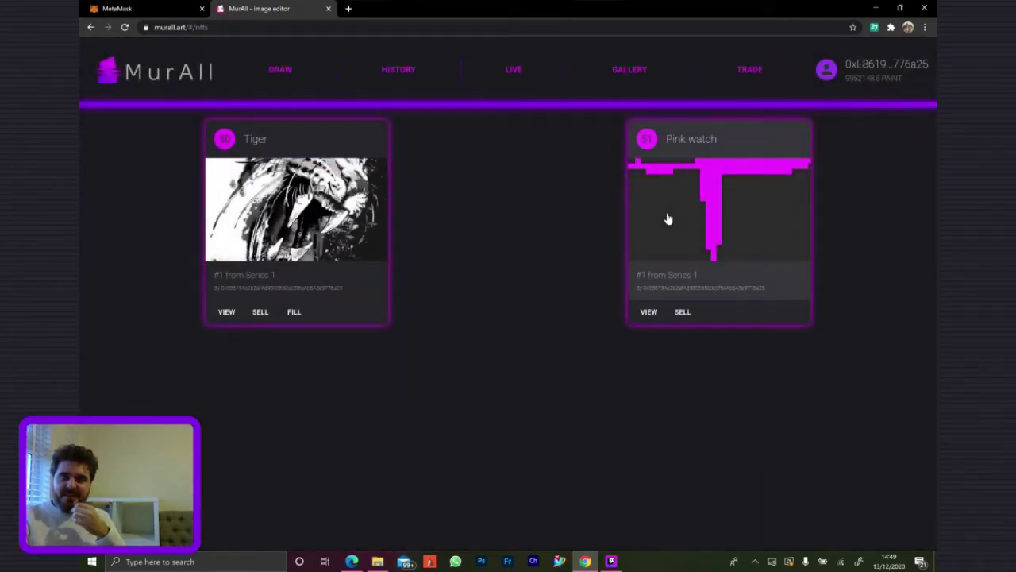
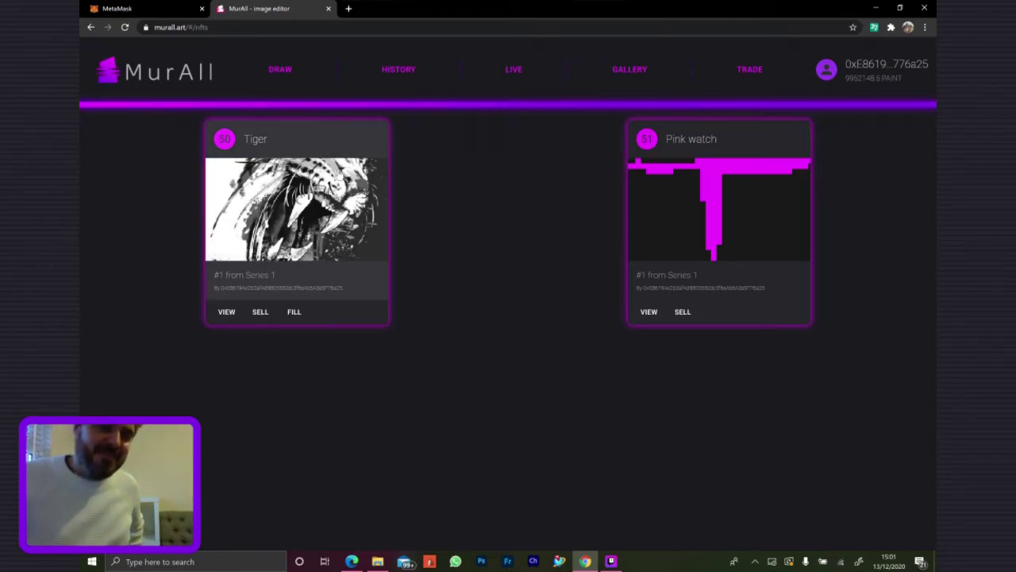
Return to the drawing editor, fit the canvas to view, and open the astronautfire image from the Murall Demo folder
click(276, 70)
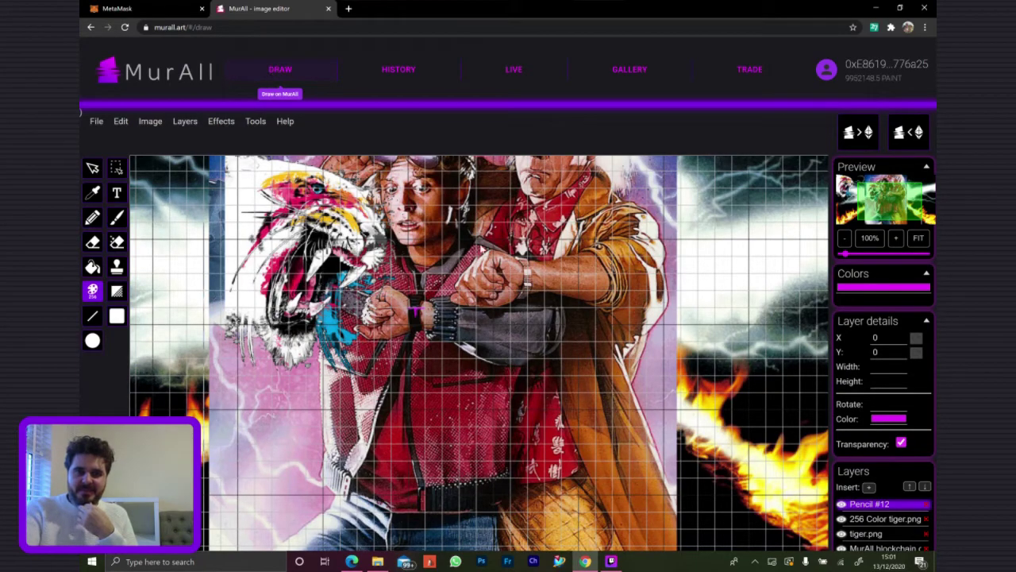
click(923, 242)
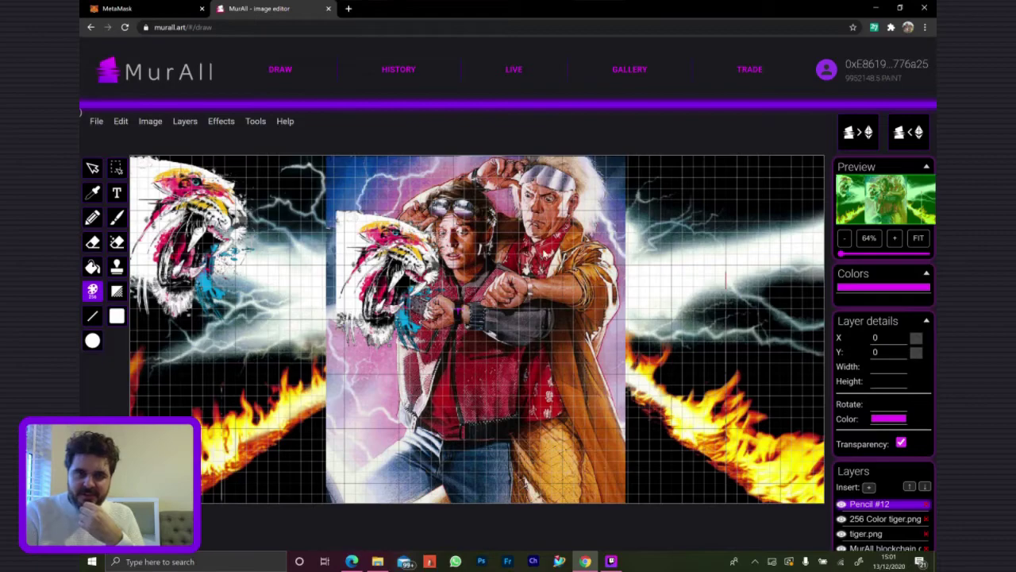
click(96, 123)
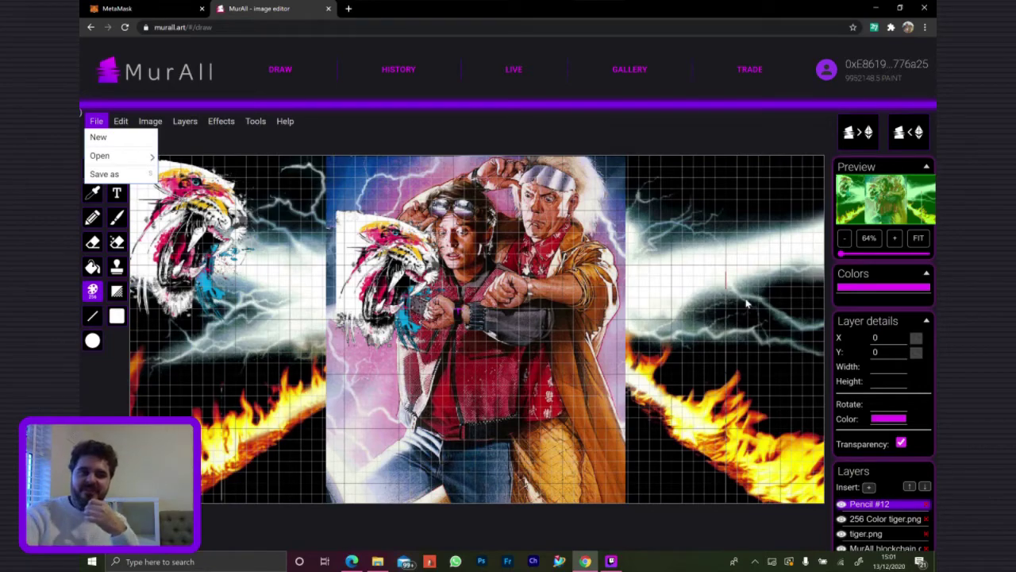
click(121, 165)
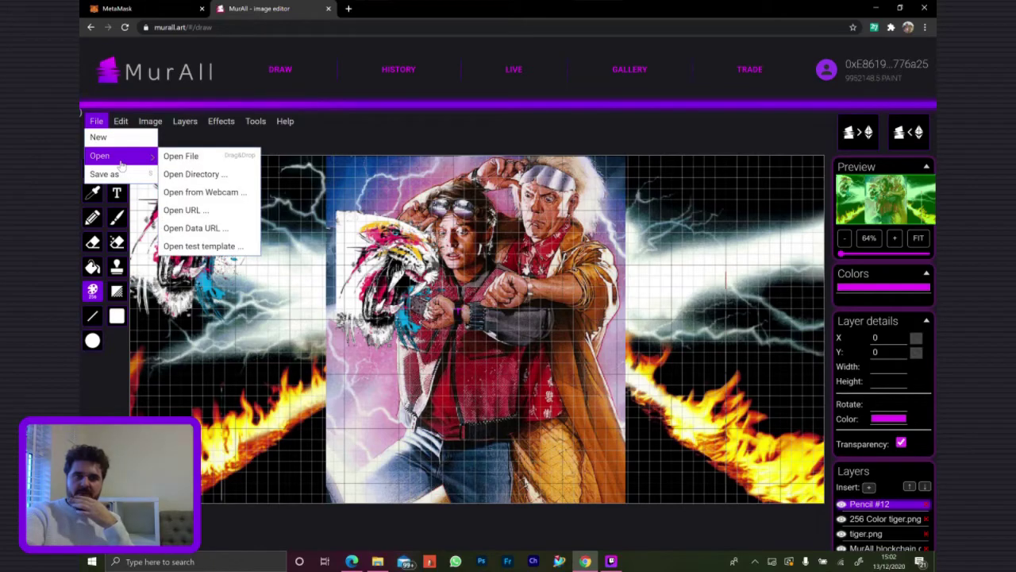
click(192, 158)
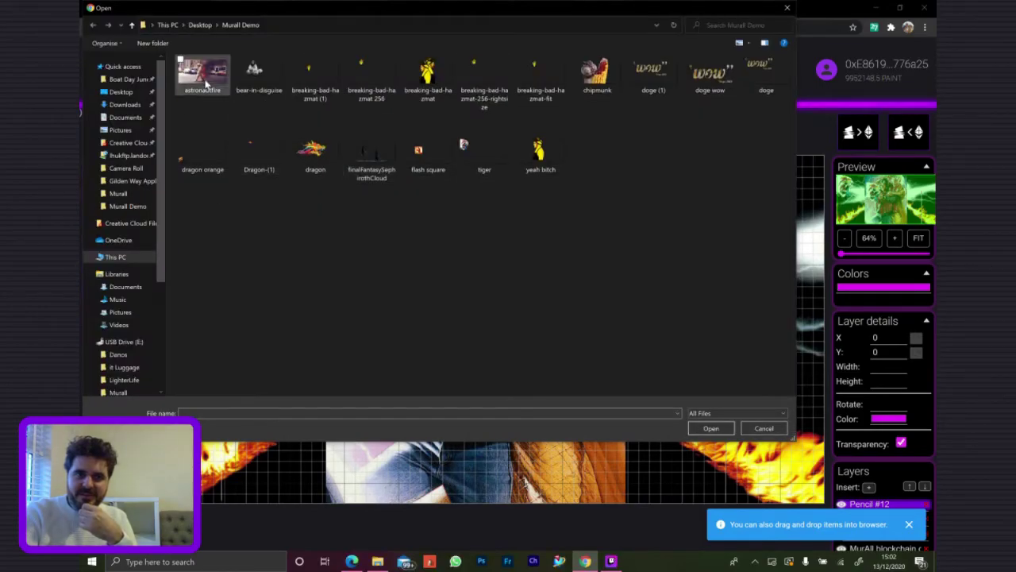
click(204, 79)
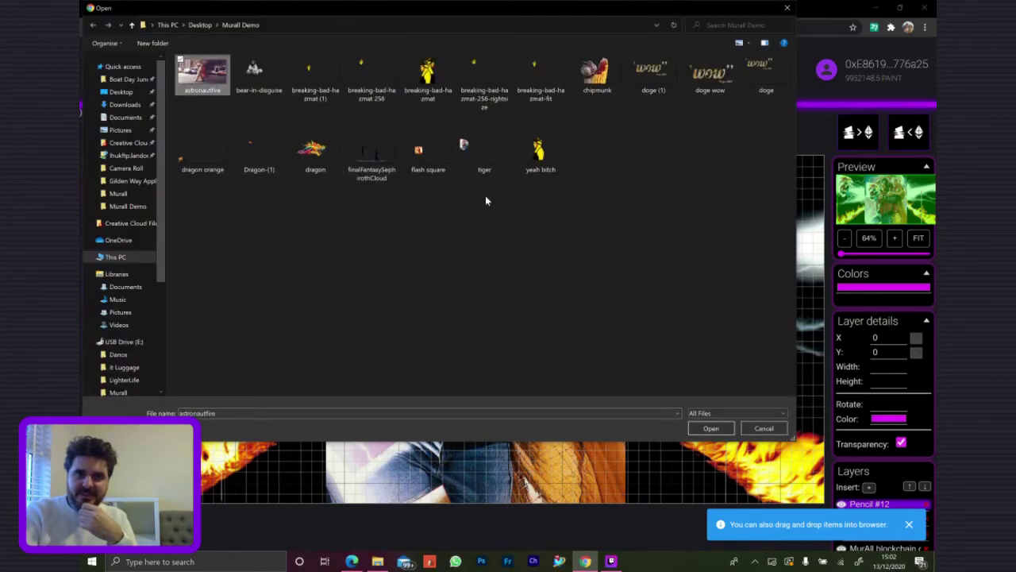
click(710, 429)
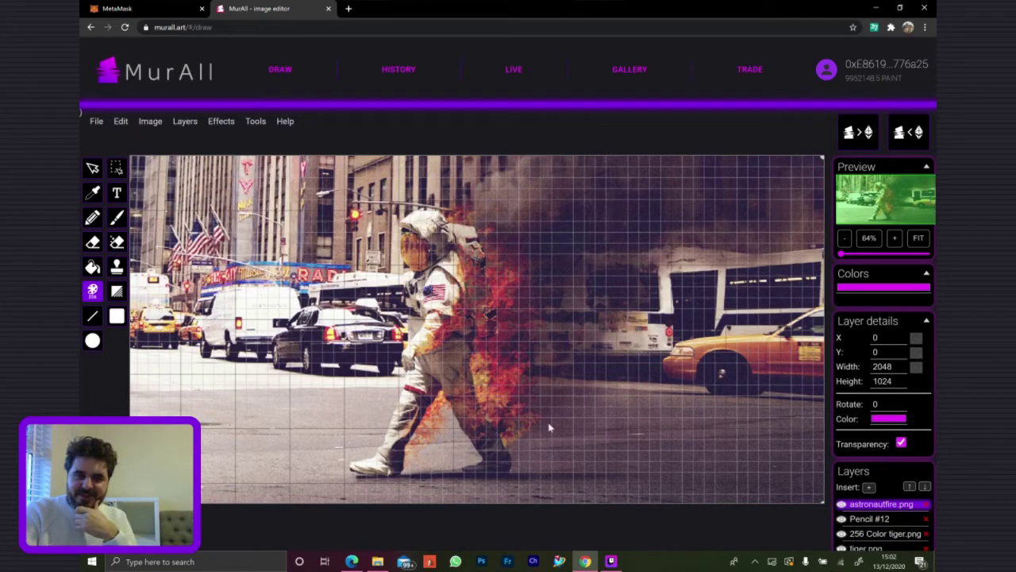
Convert the astronautfire layer to 256 colors with FloydSteinberg dithering and divide the converted layer into 7 rows and 3 columns
click(93, 291)
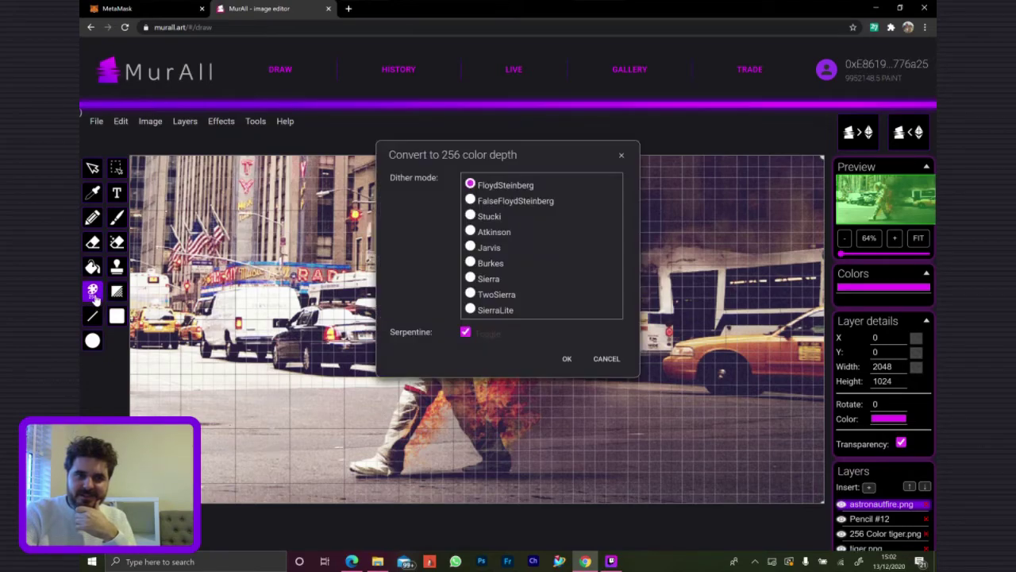
click(567, 360)
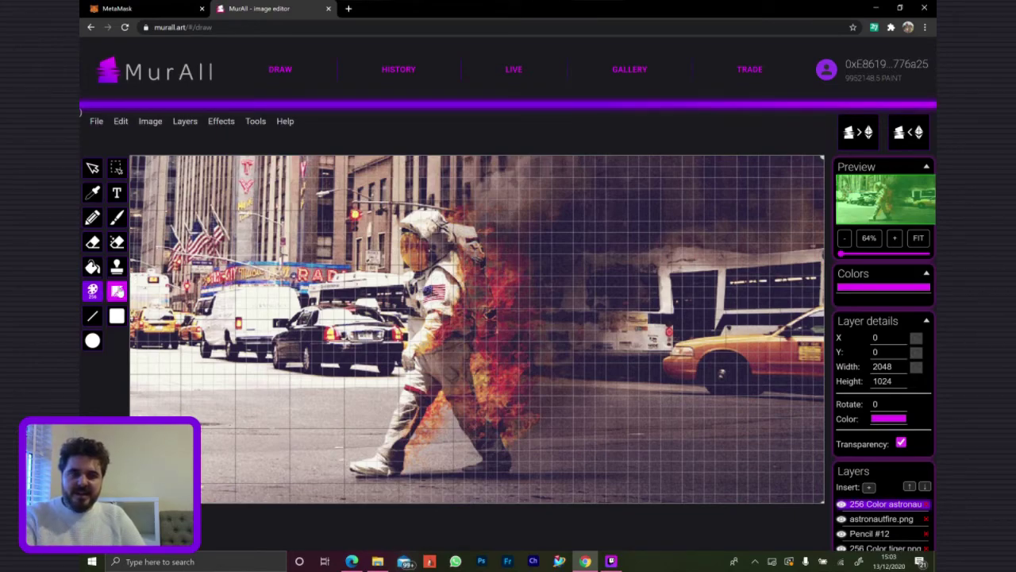
click(179, 123)
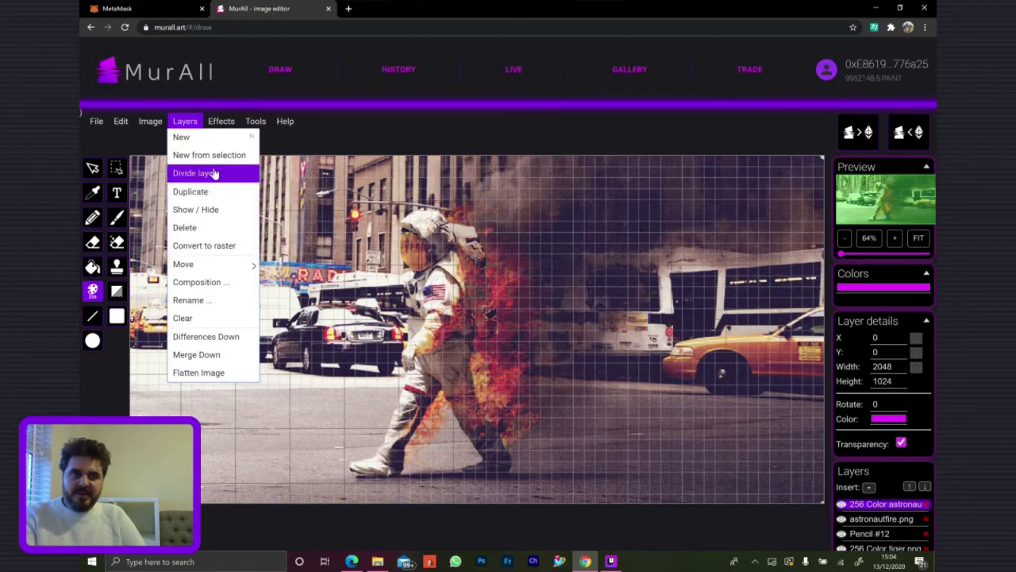
click(208, 173)
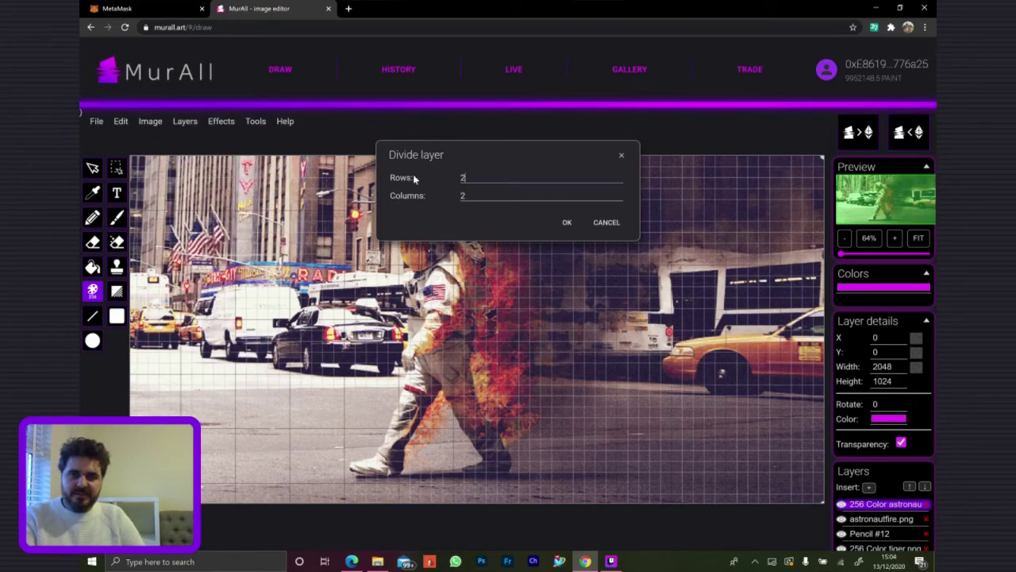
drag(468, 177, 413, 178)
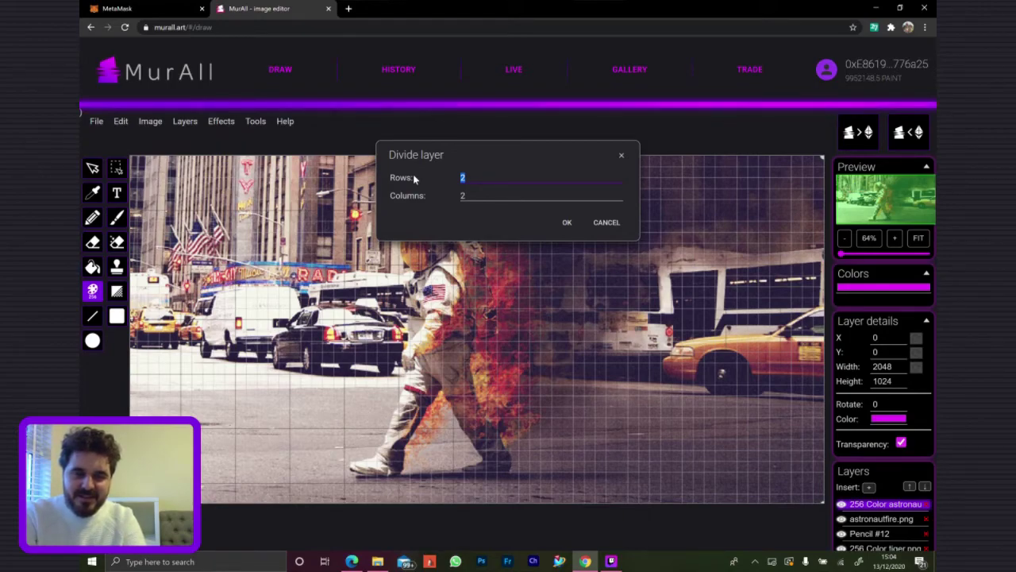
text(7)
key(Tab)
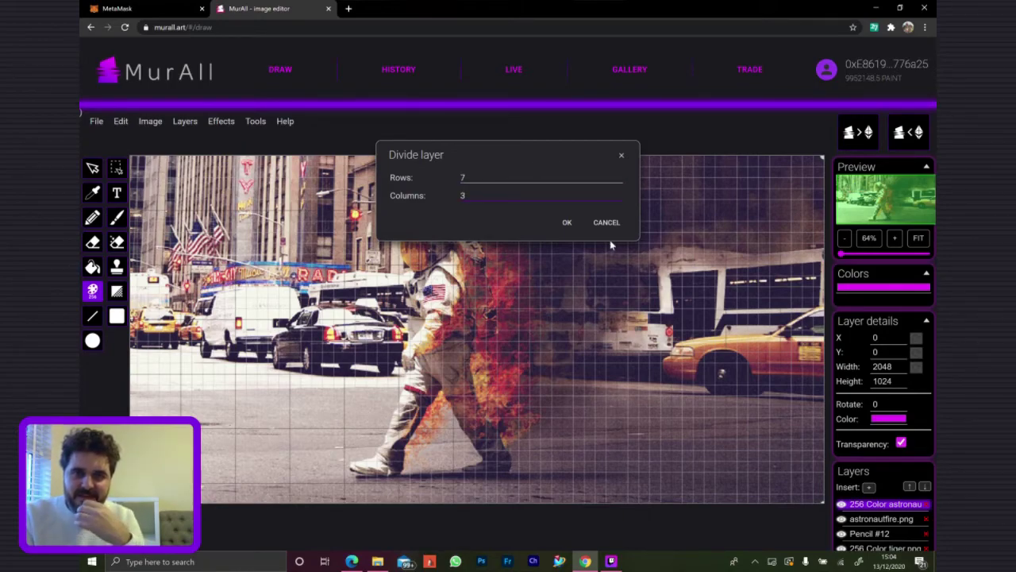
click(565, 224)
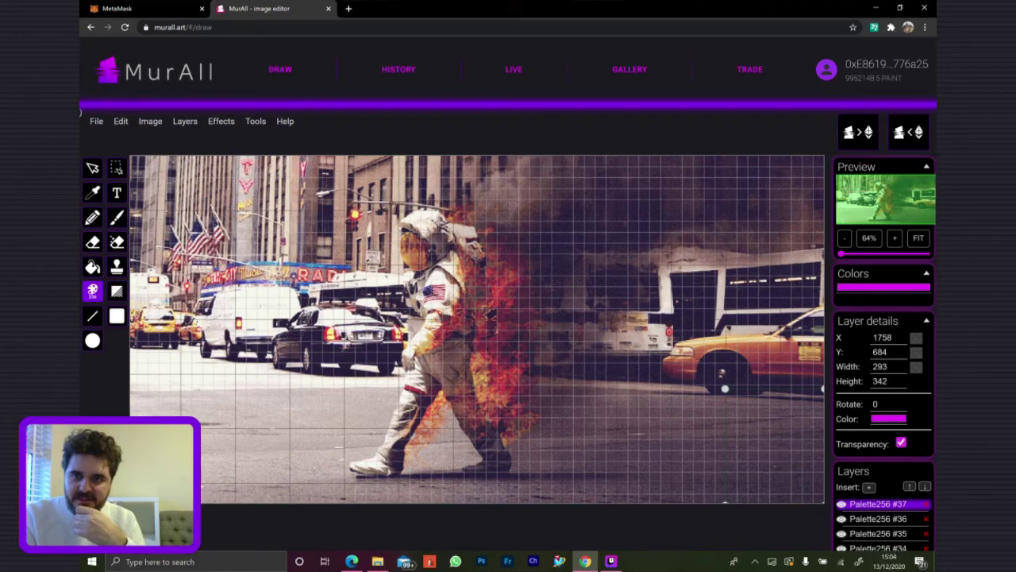
Check several of the divided tile layers with the selection tool and select Palette256 #27, covering the astronaut's torso and flames
click(884, 287)
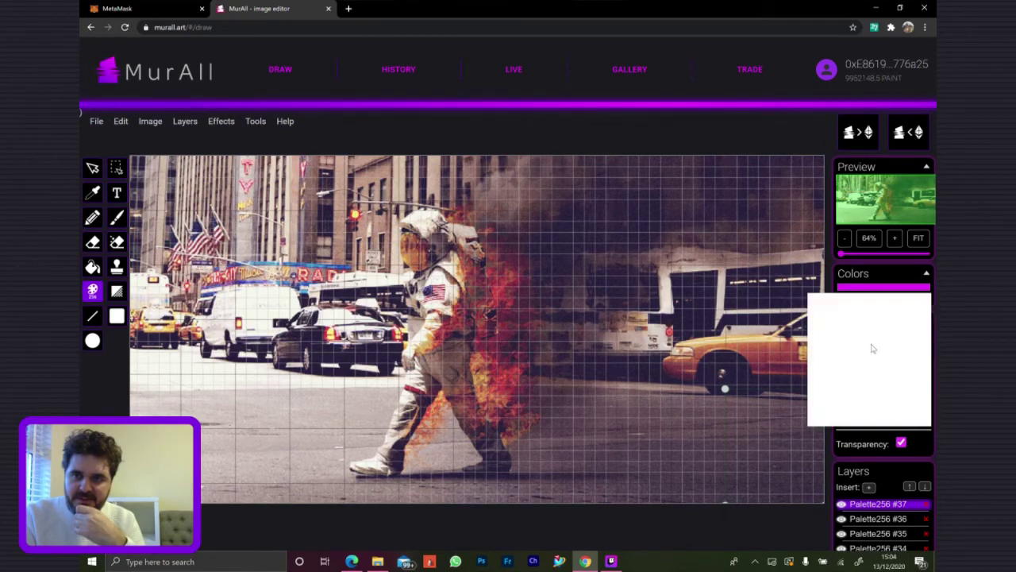
click(92, 169)
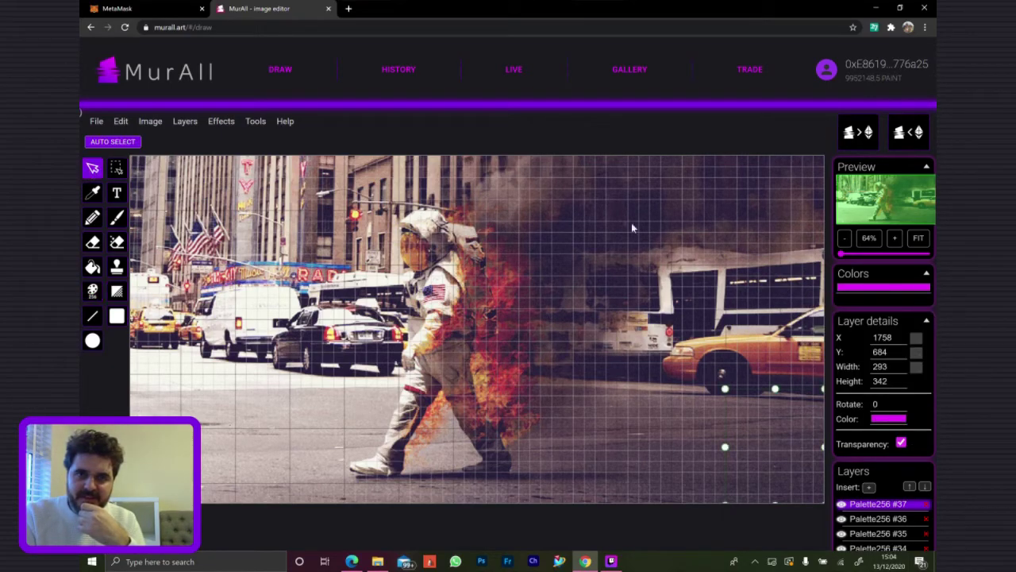
scroll(877, 357, down, 5)
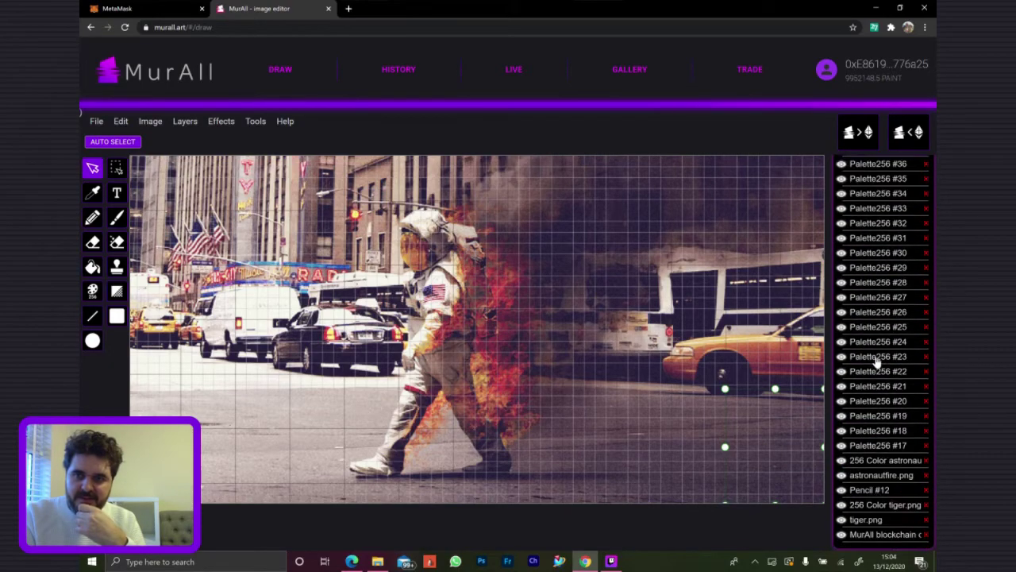
click(873, 447)
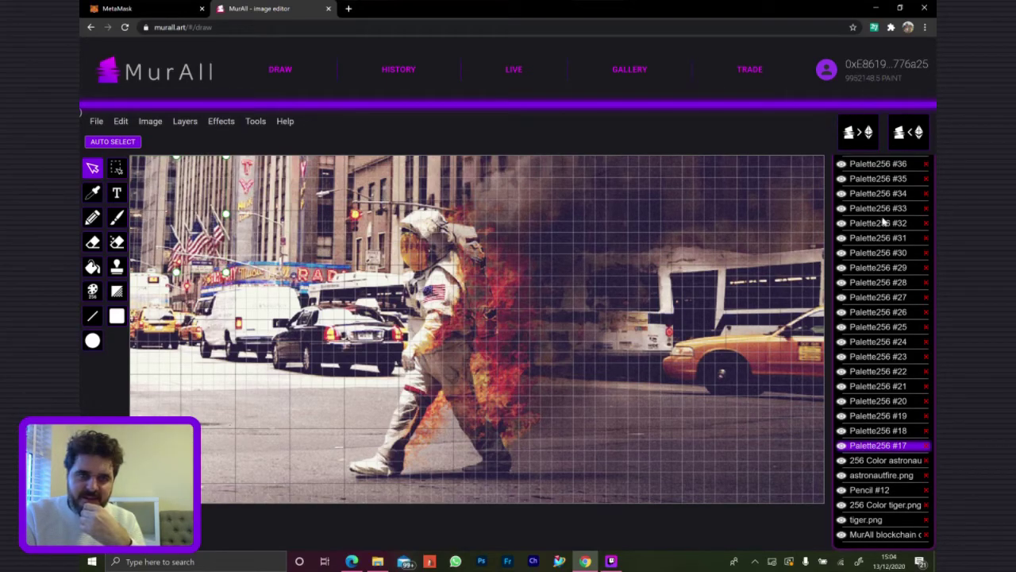
click(888, 182)
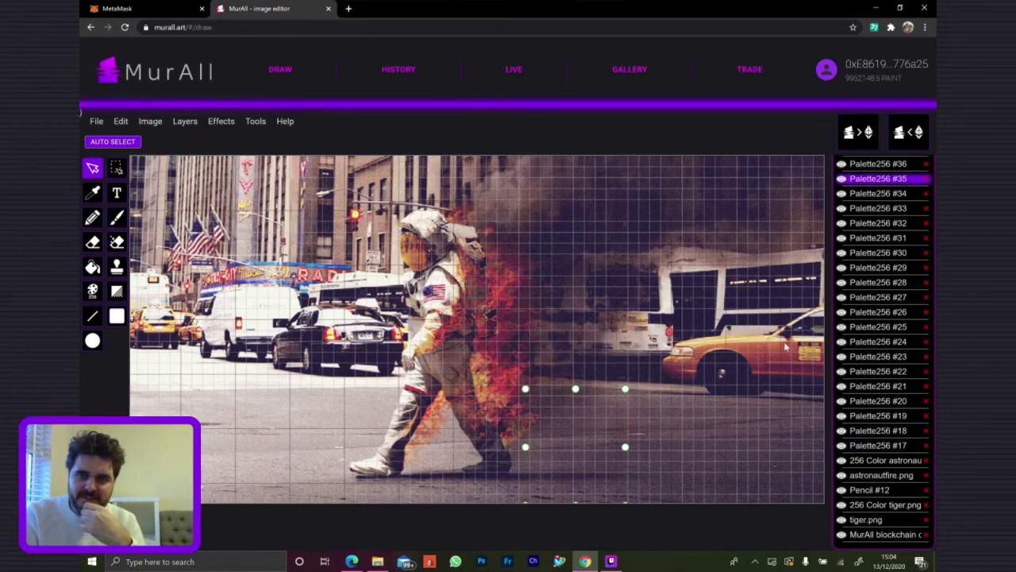
click(869, 298)
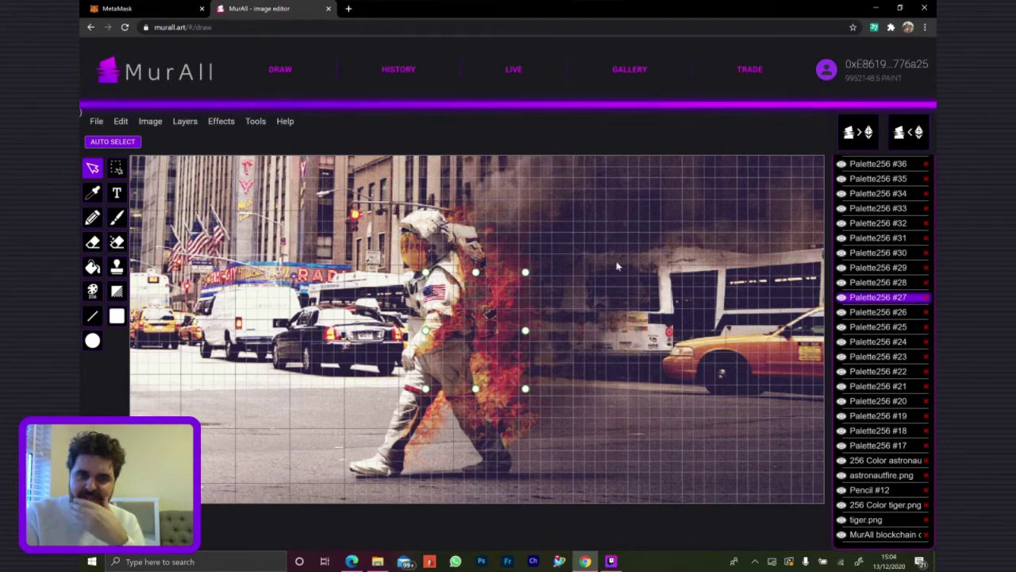
Submit the selected tile for drawing to the MurAll blockchain with the name Atronhot, number 1 and series id 1
click(859, 137)
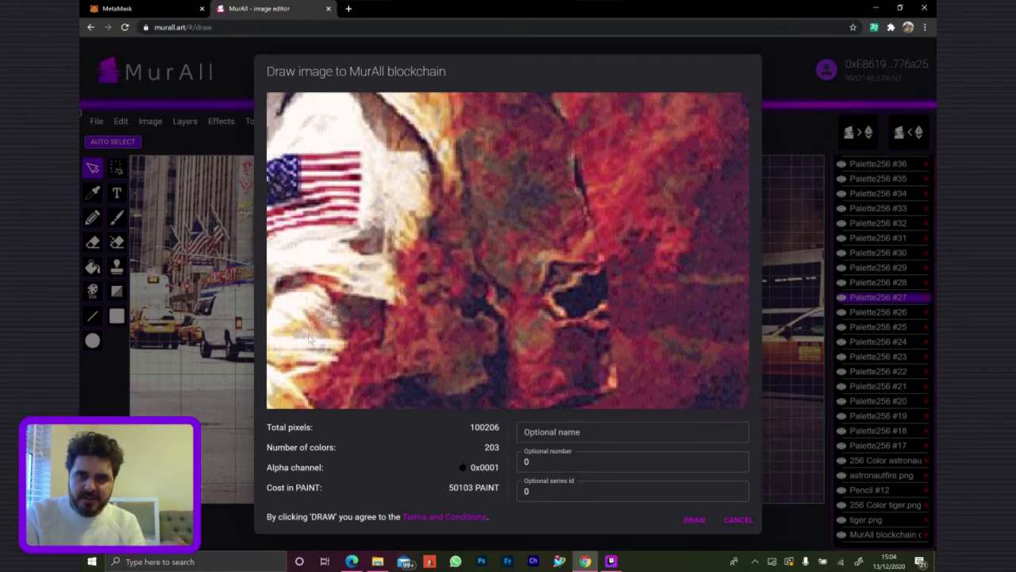
click(537, 430)
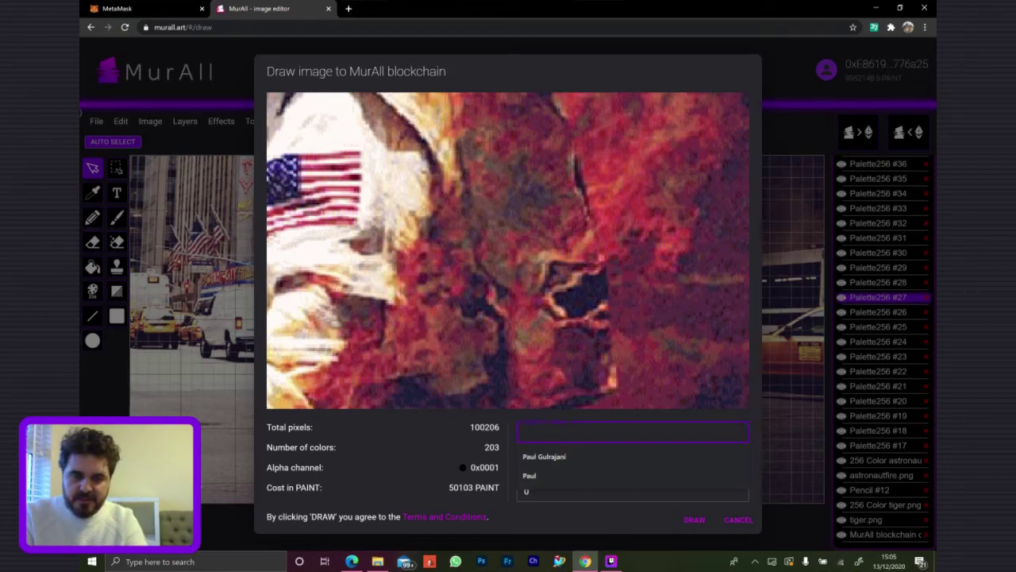
text(Atronhot)
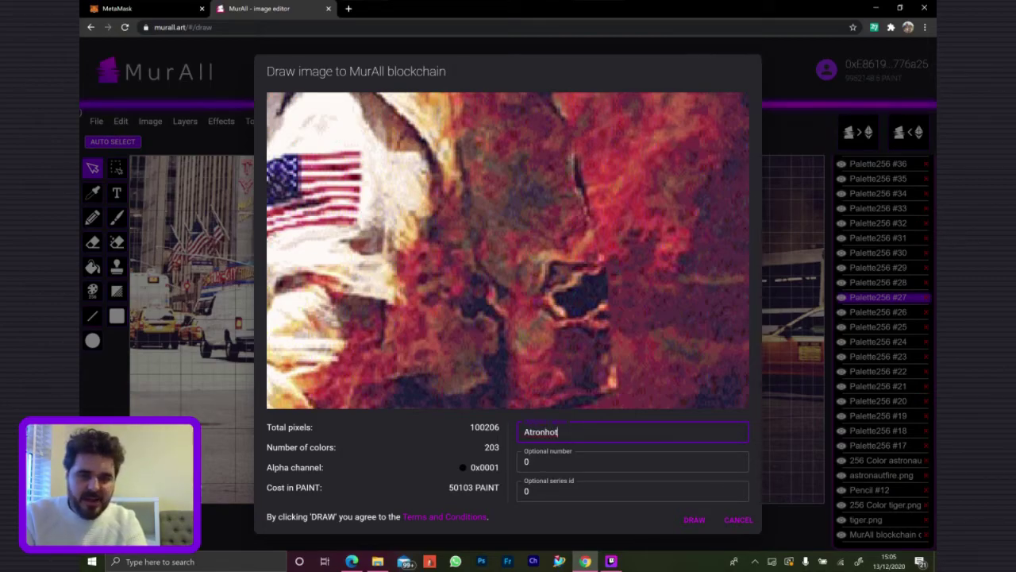
key(Tab)
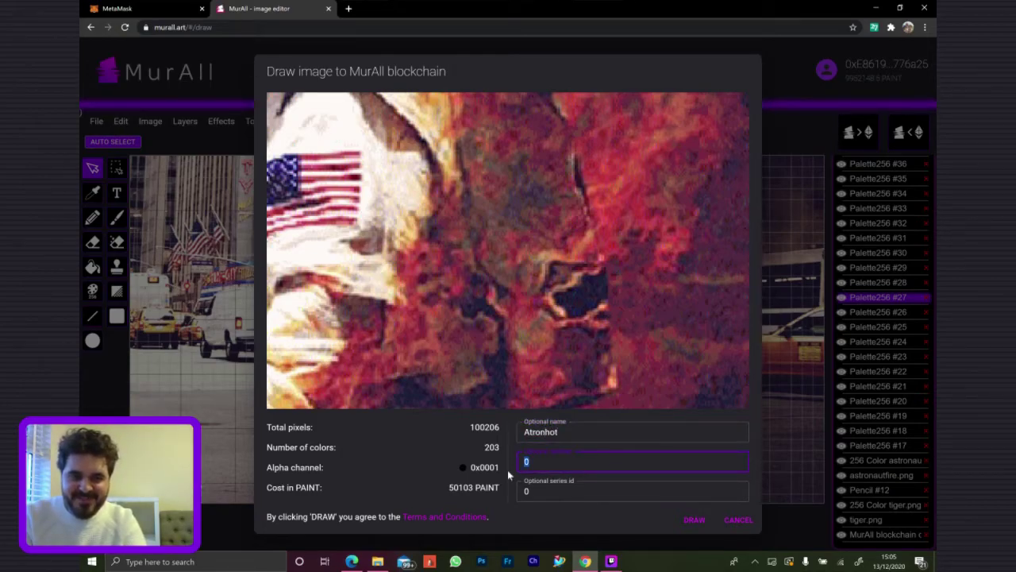
text(1)
key(Tab)
text(1)
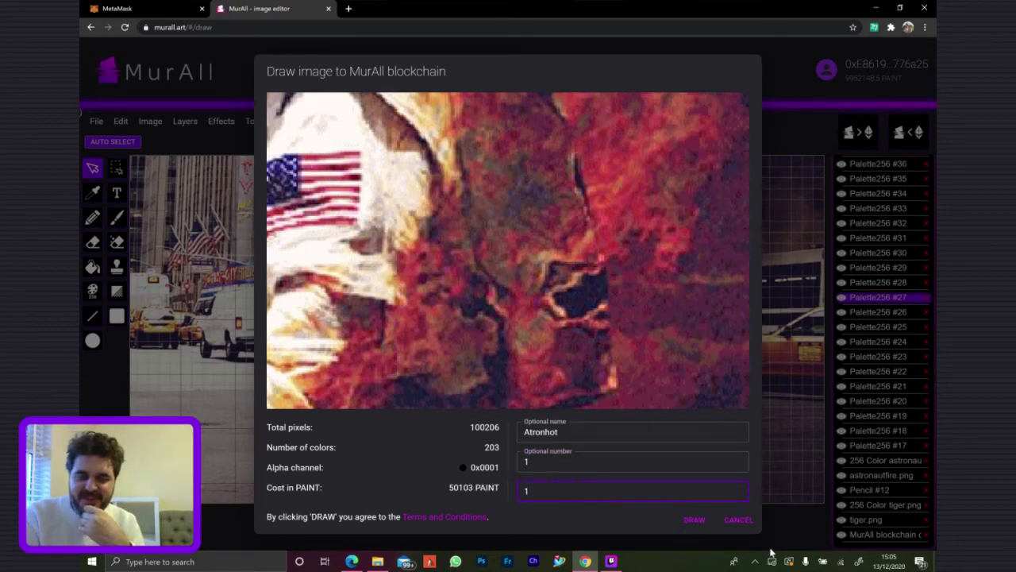
click(697, 522)
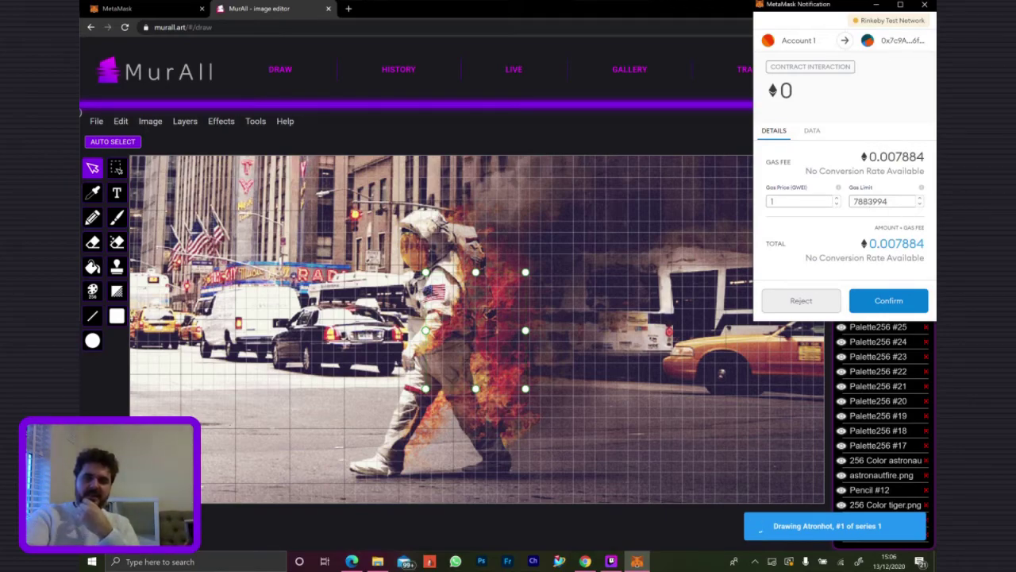
Confirm the Atronhot drawing transaction in MetaMask with a gas price of 35 GWEI
click(794, 200)
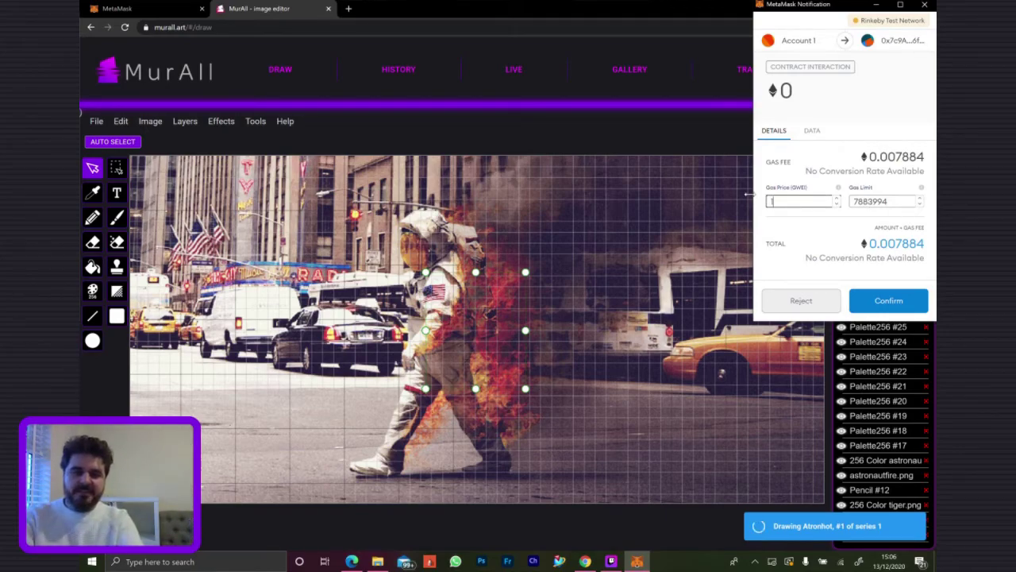
key(ctrl+a)
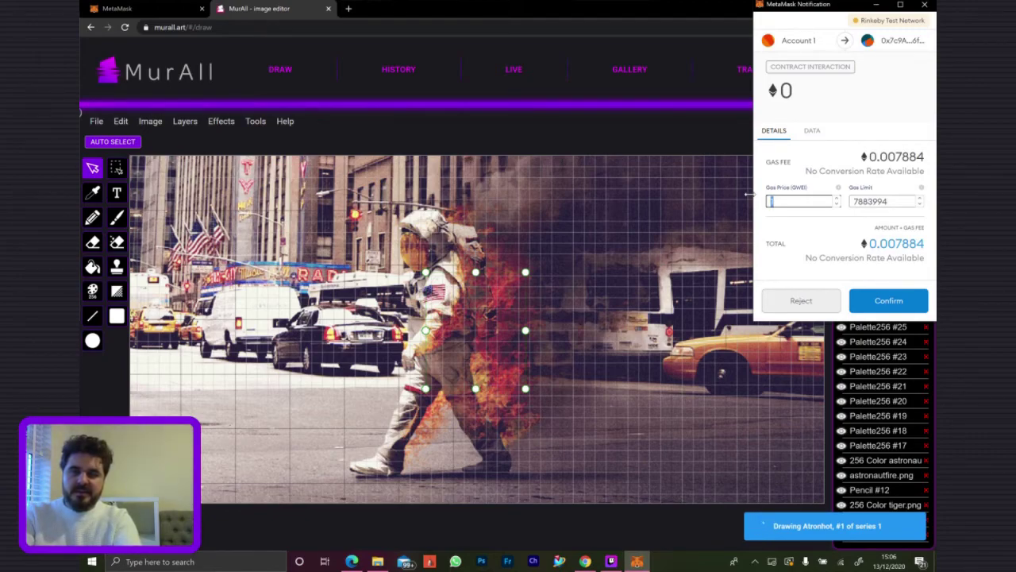
text(35)
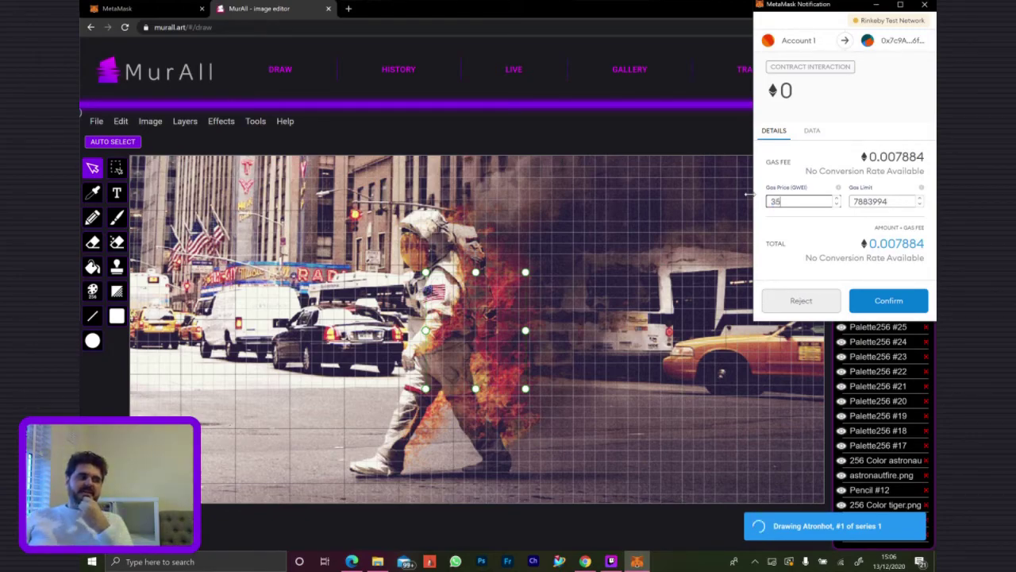
key(Return)
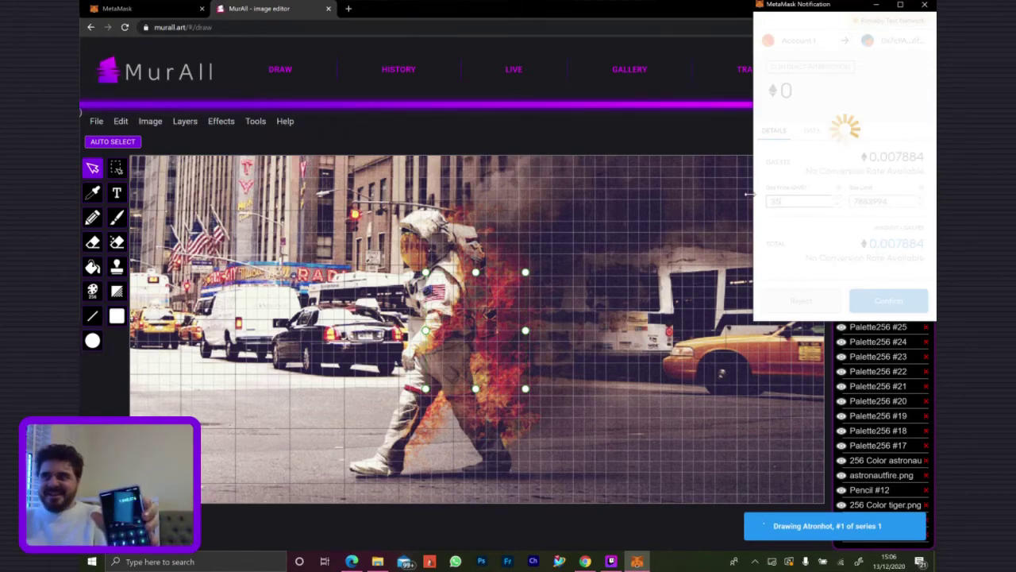